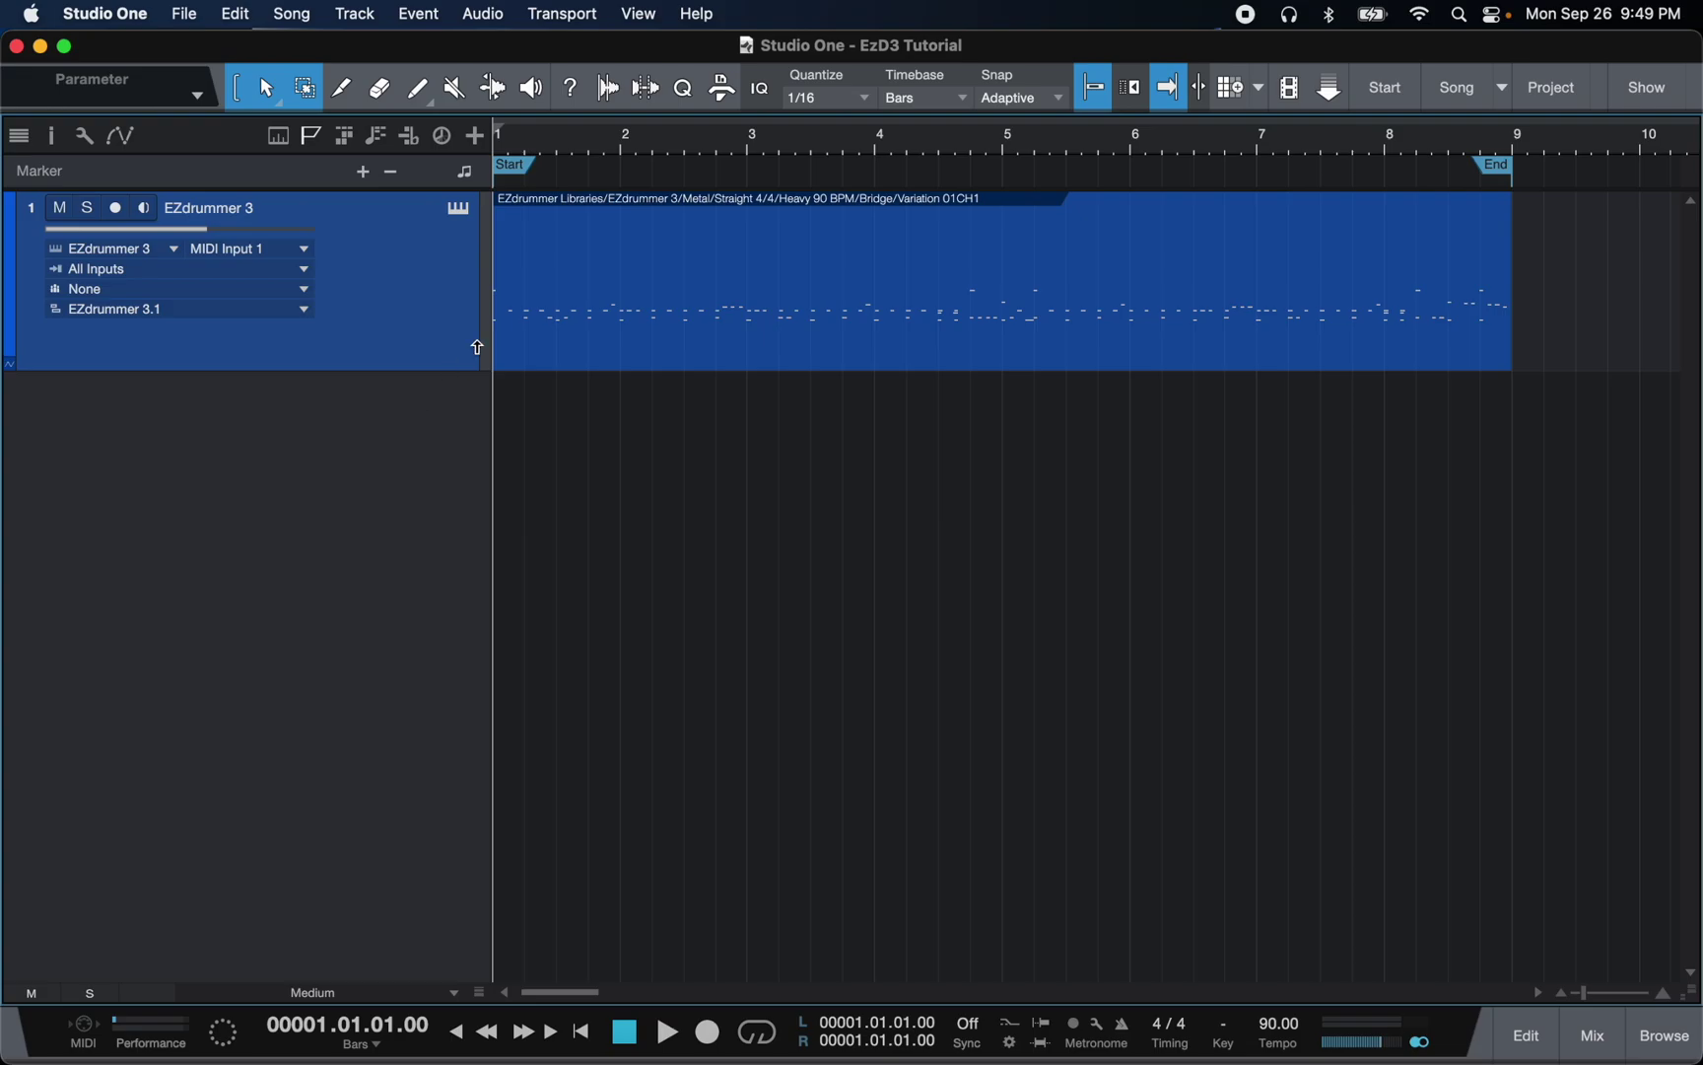
# - View the EZdrummer 3 drum kit, close its window, and play back the drum pattern
pyautogui.click(458, 208)
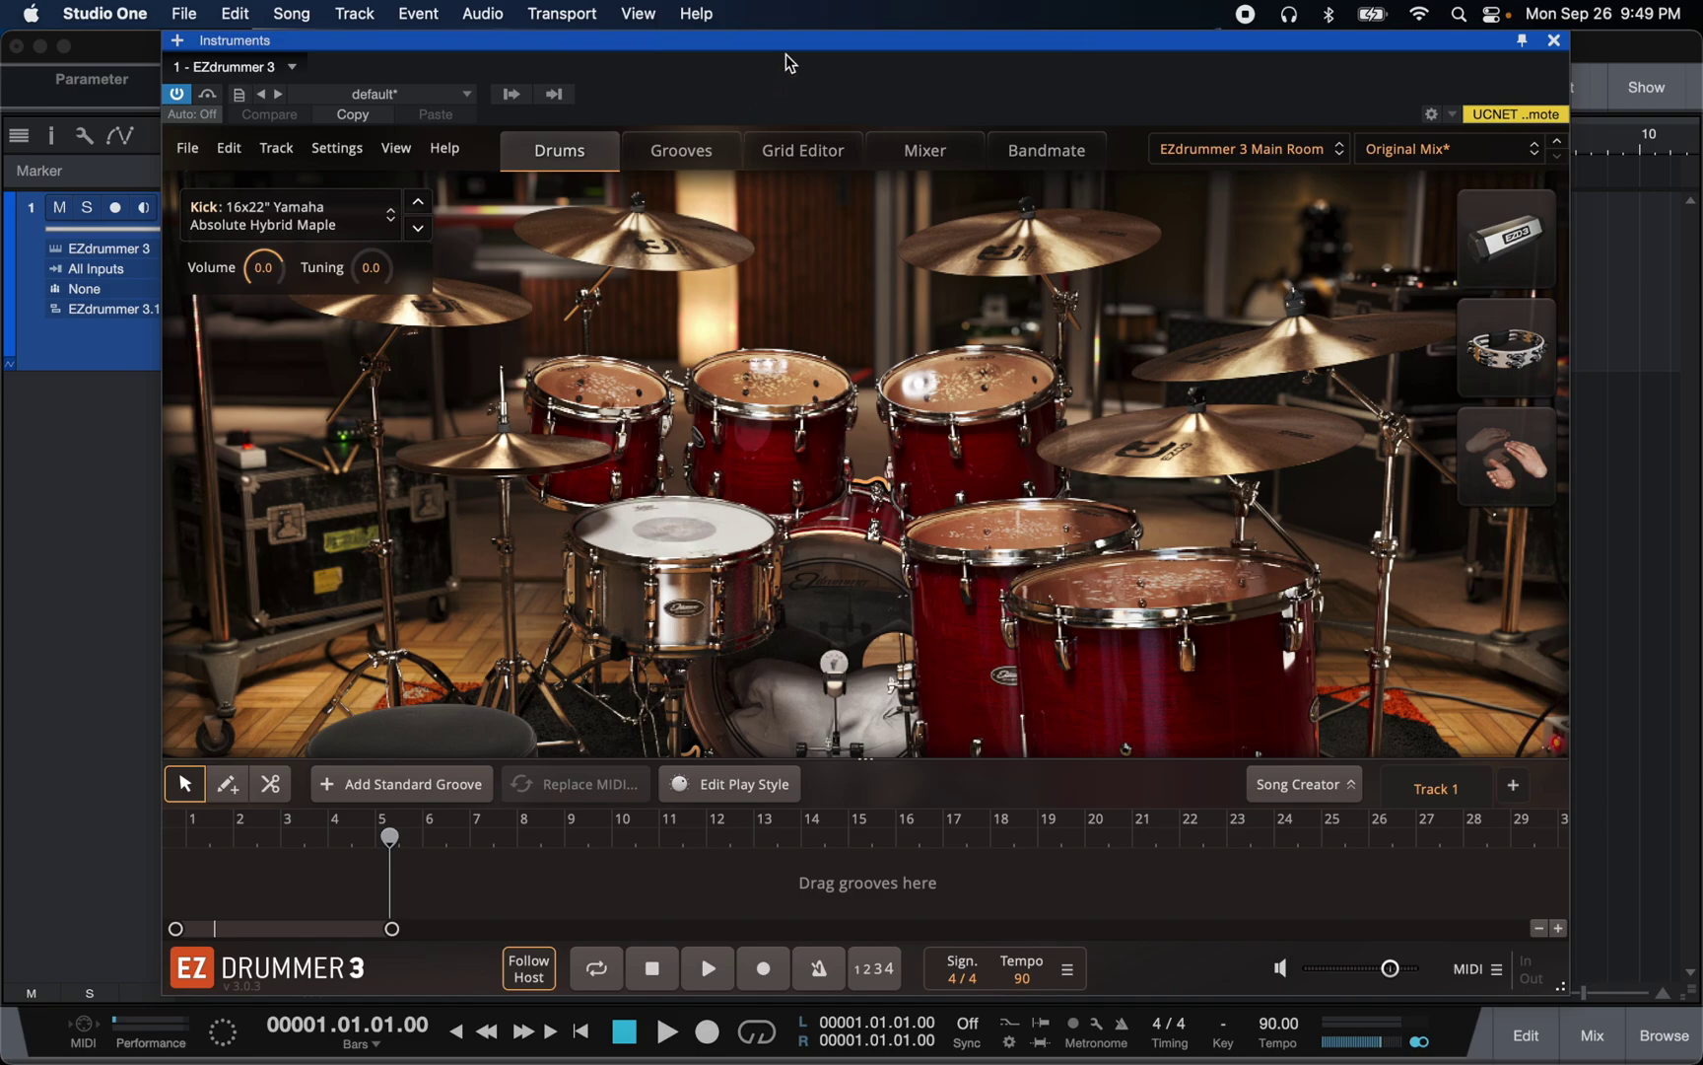
pyautogui.moveTo(787, 40); pyautogui.dragTo(780, 39)
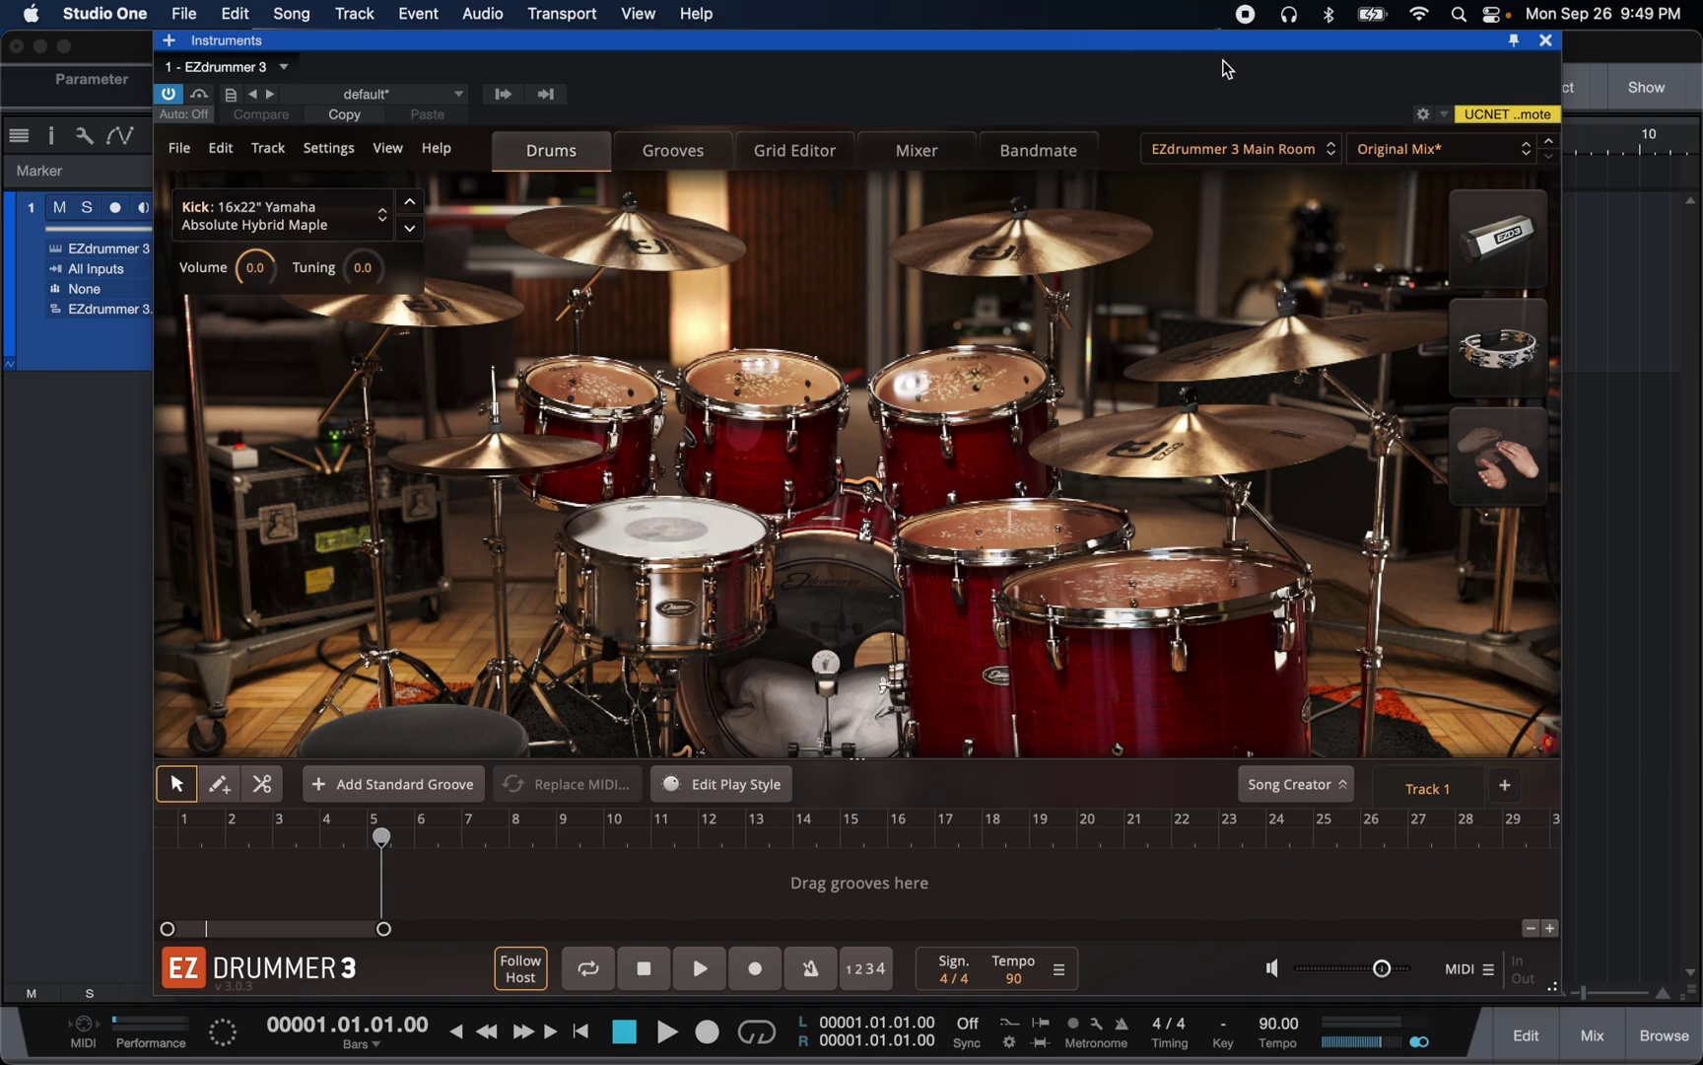
pyautogui.click(1546, 40)
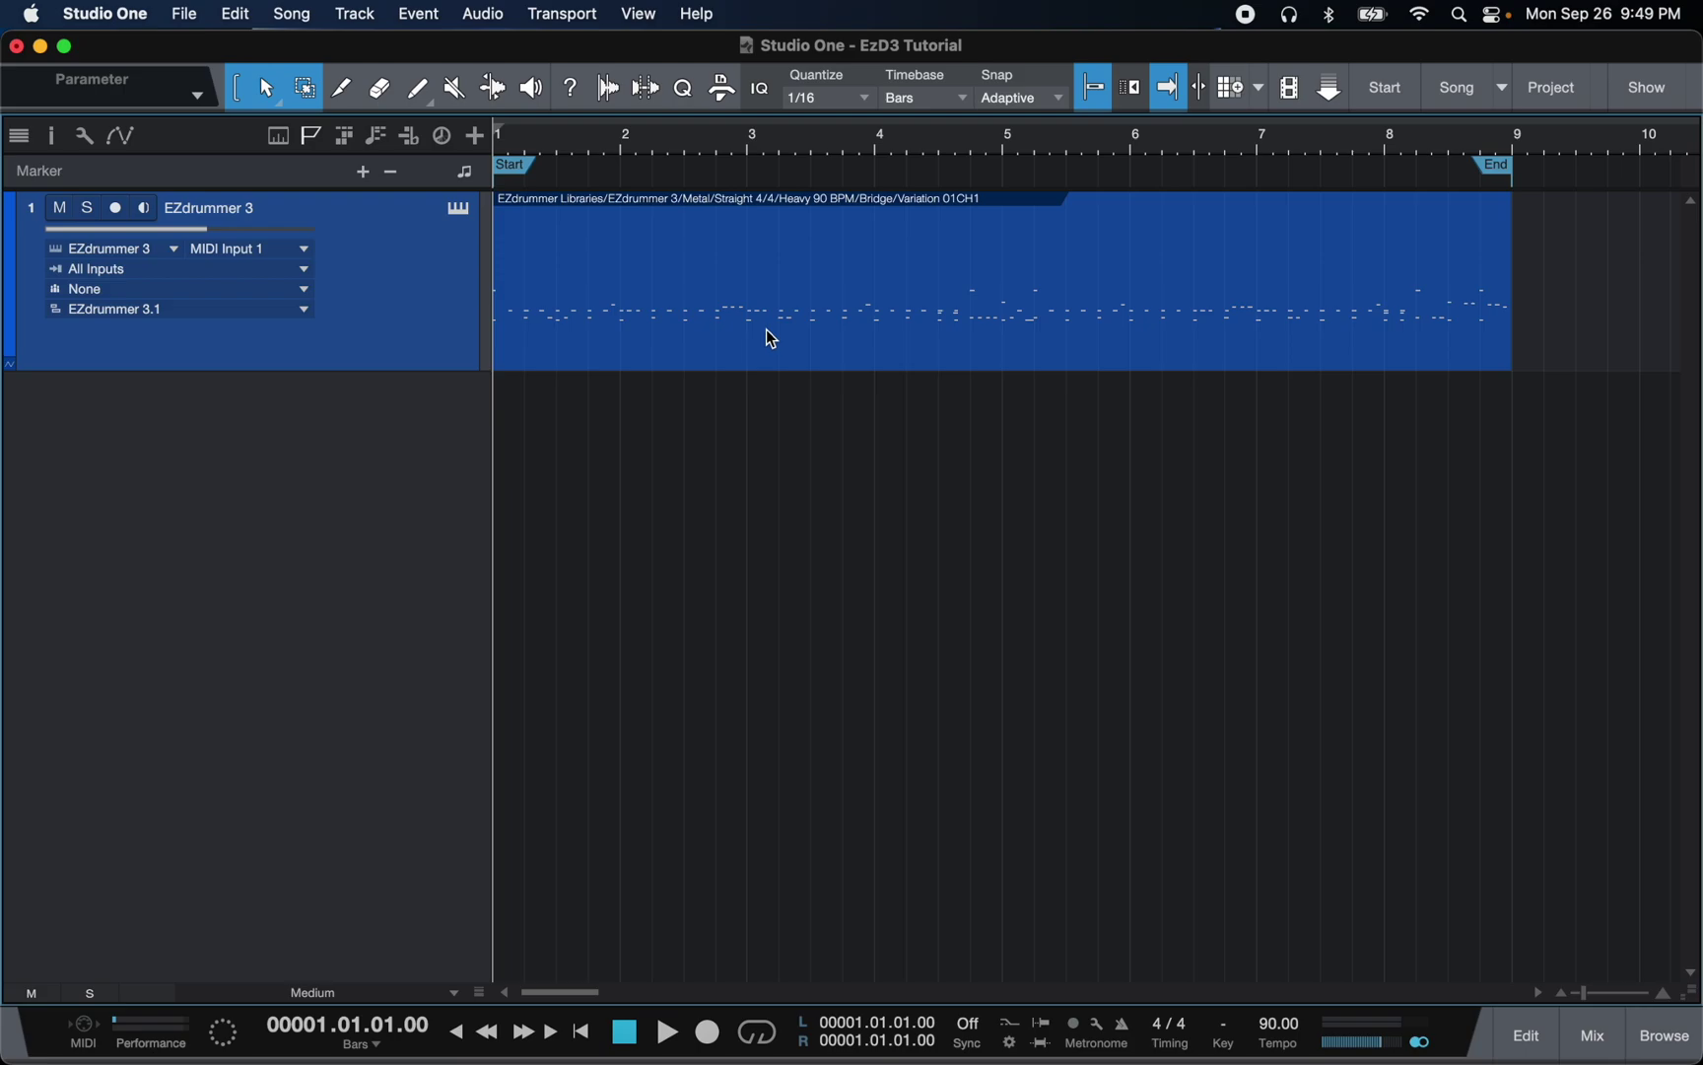
pyautogui.press('space')
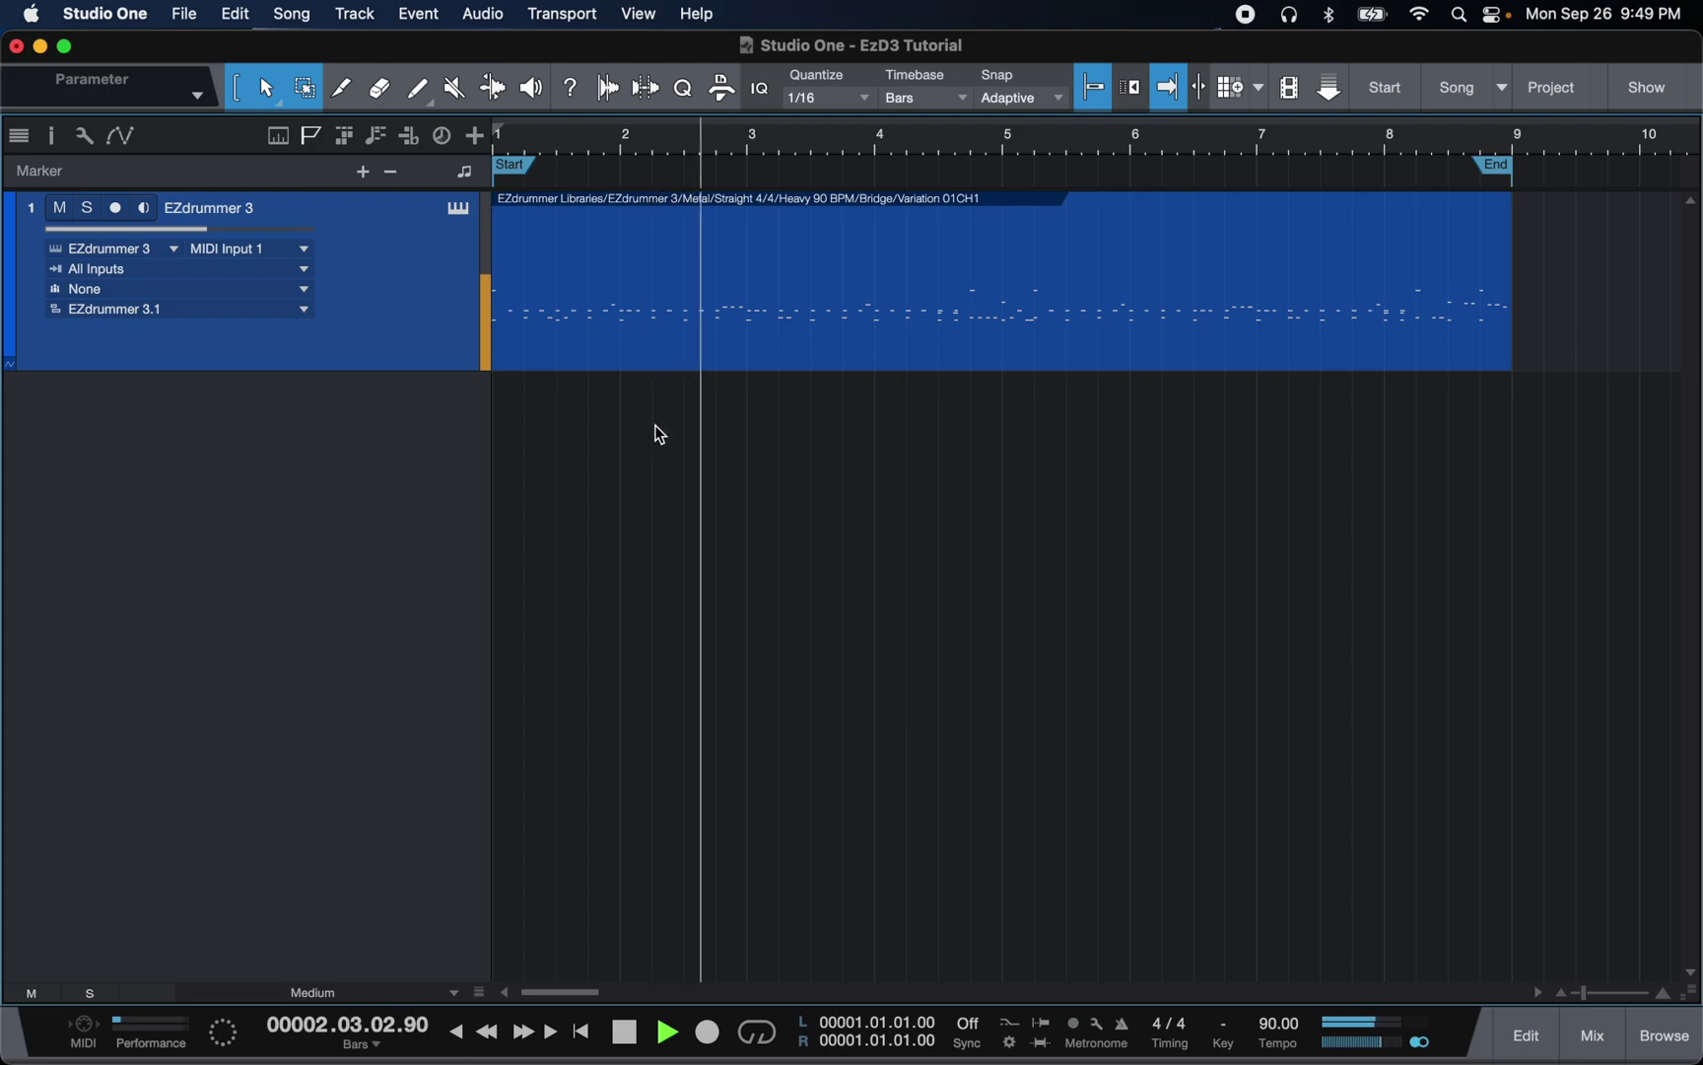
pyautogui.press('space')
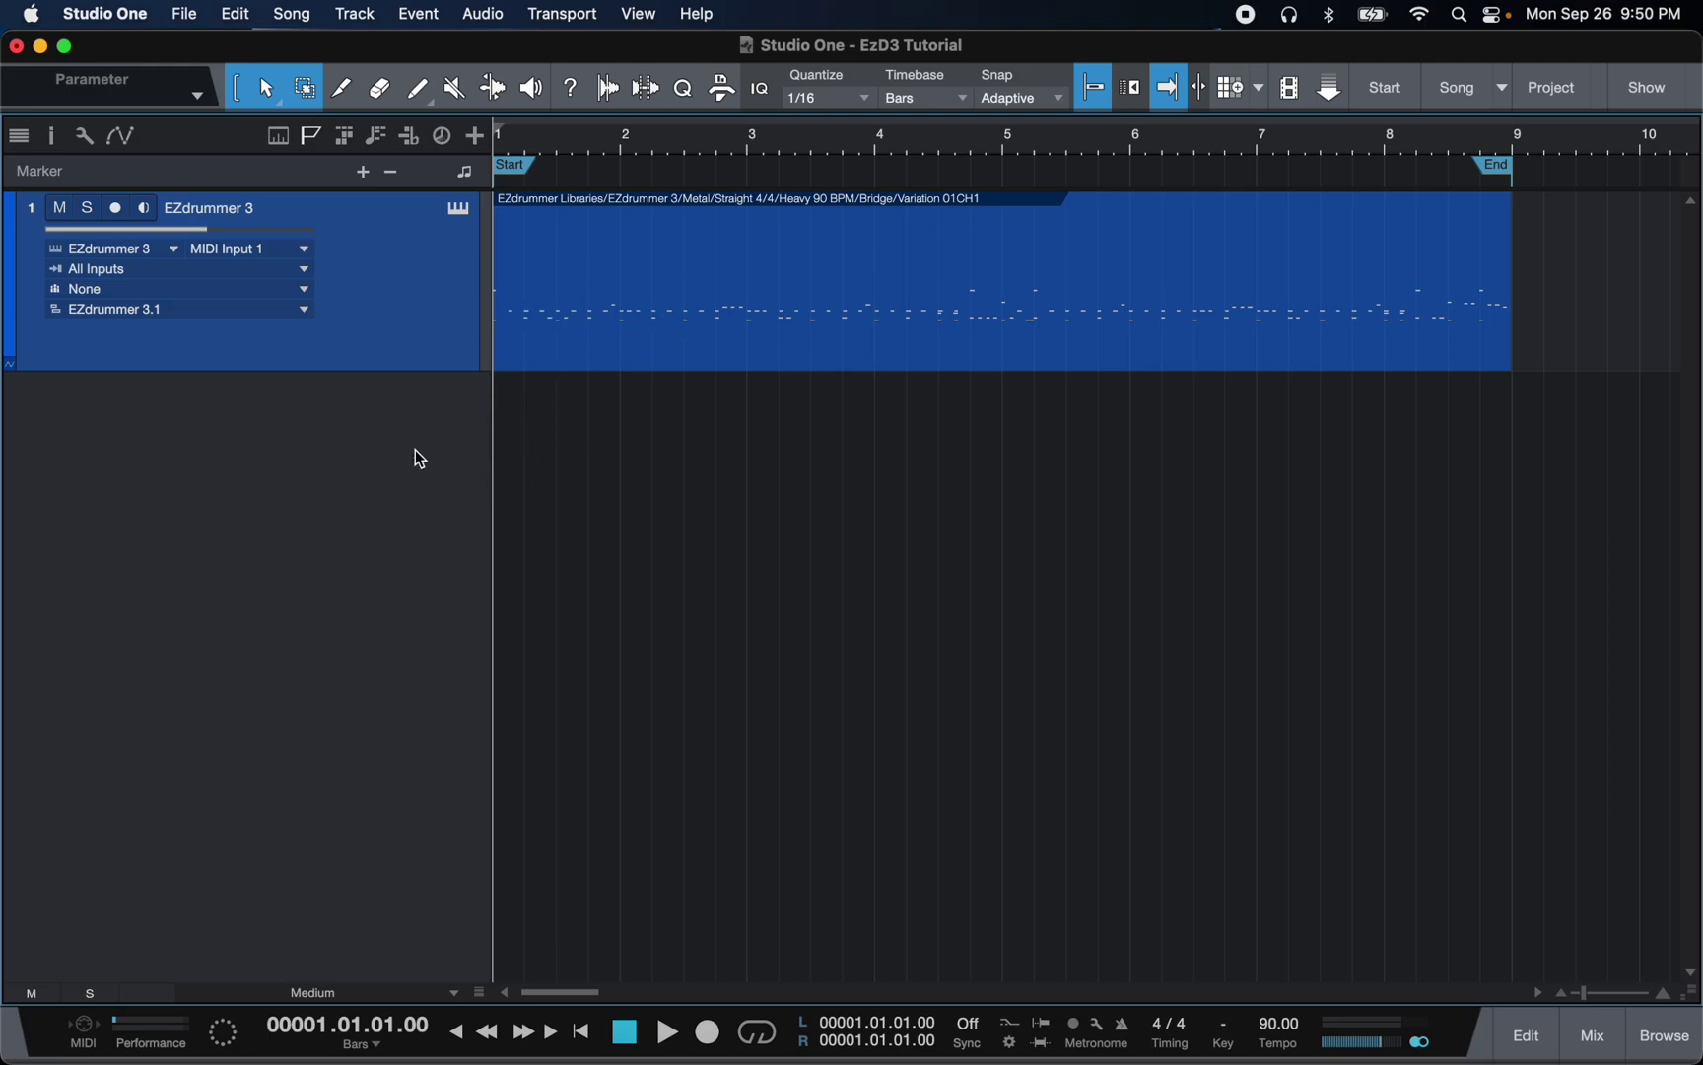
# - Set EZdrummer 3's mixer output routing to Multichannel
pyautogui.click(457, 208)
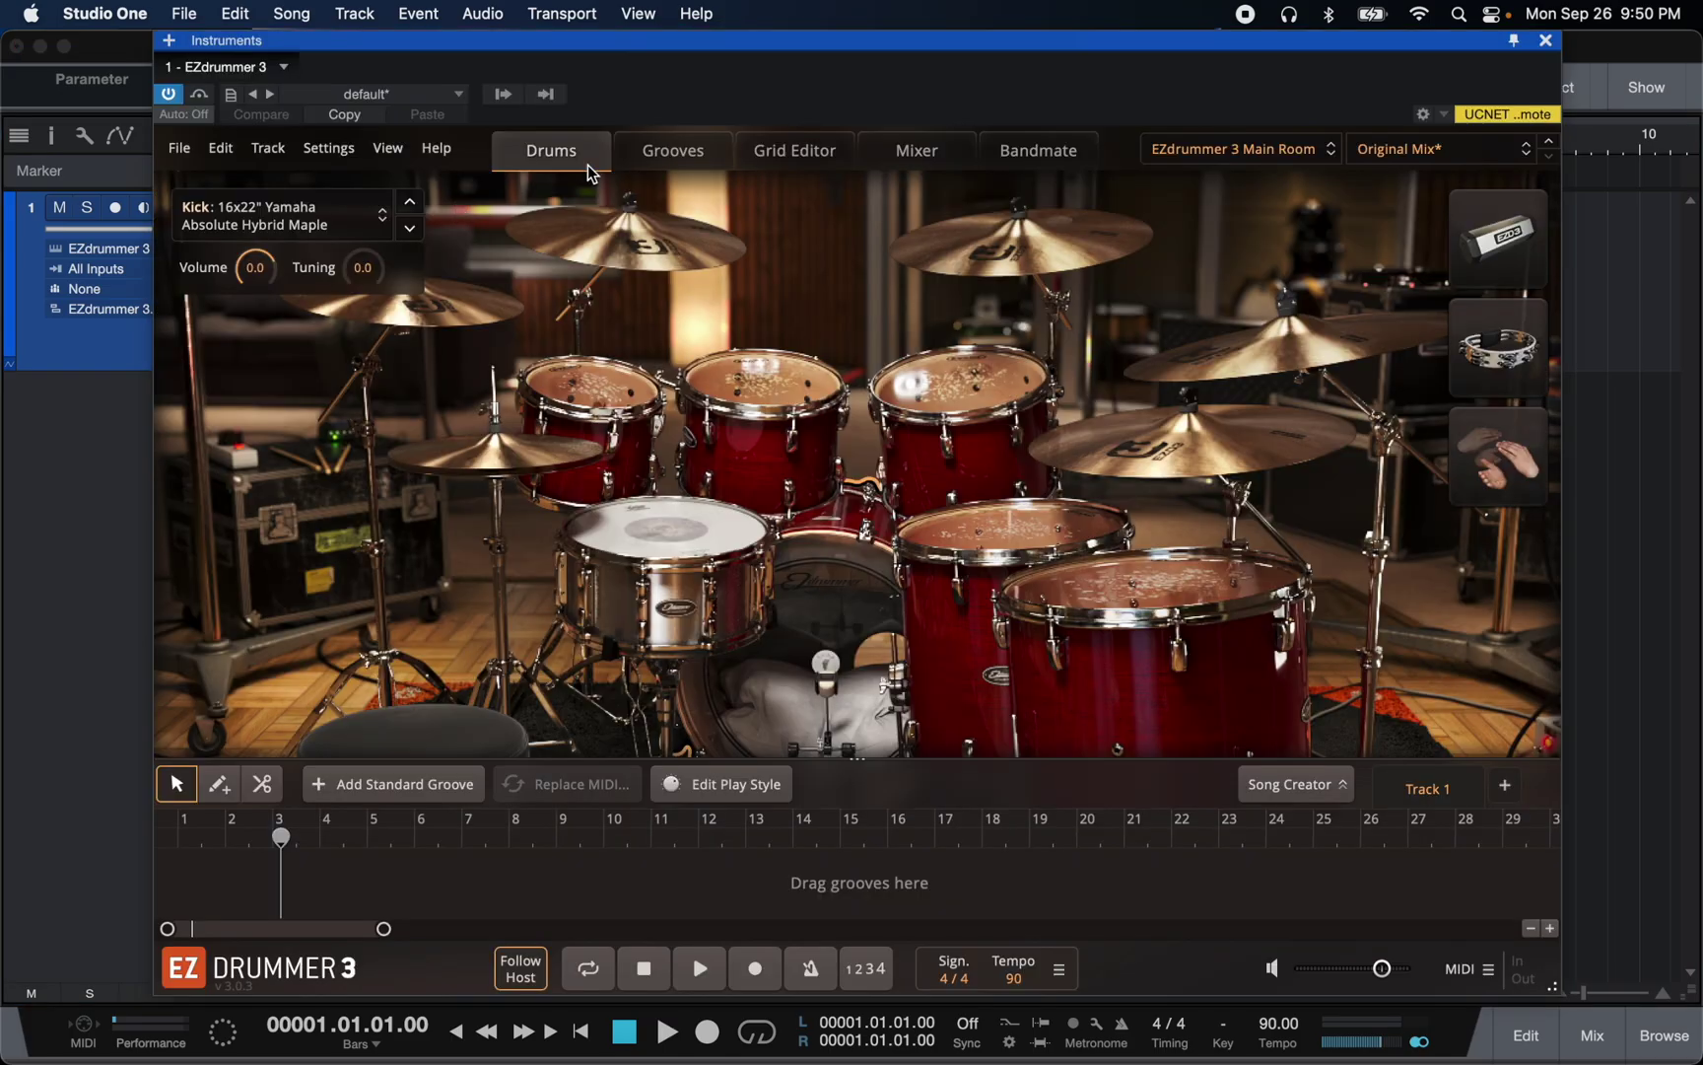
pyautogui.click(906, 154)
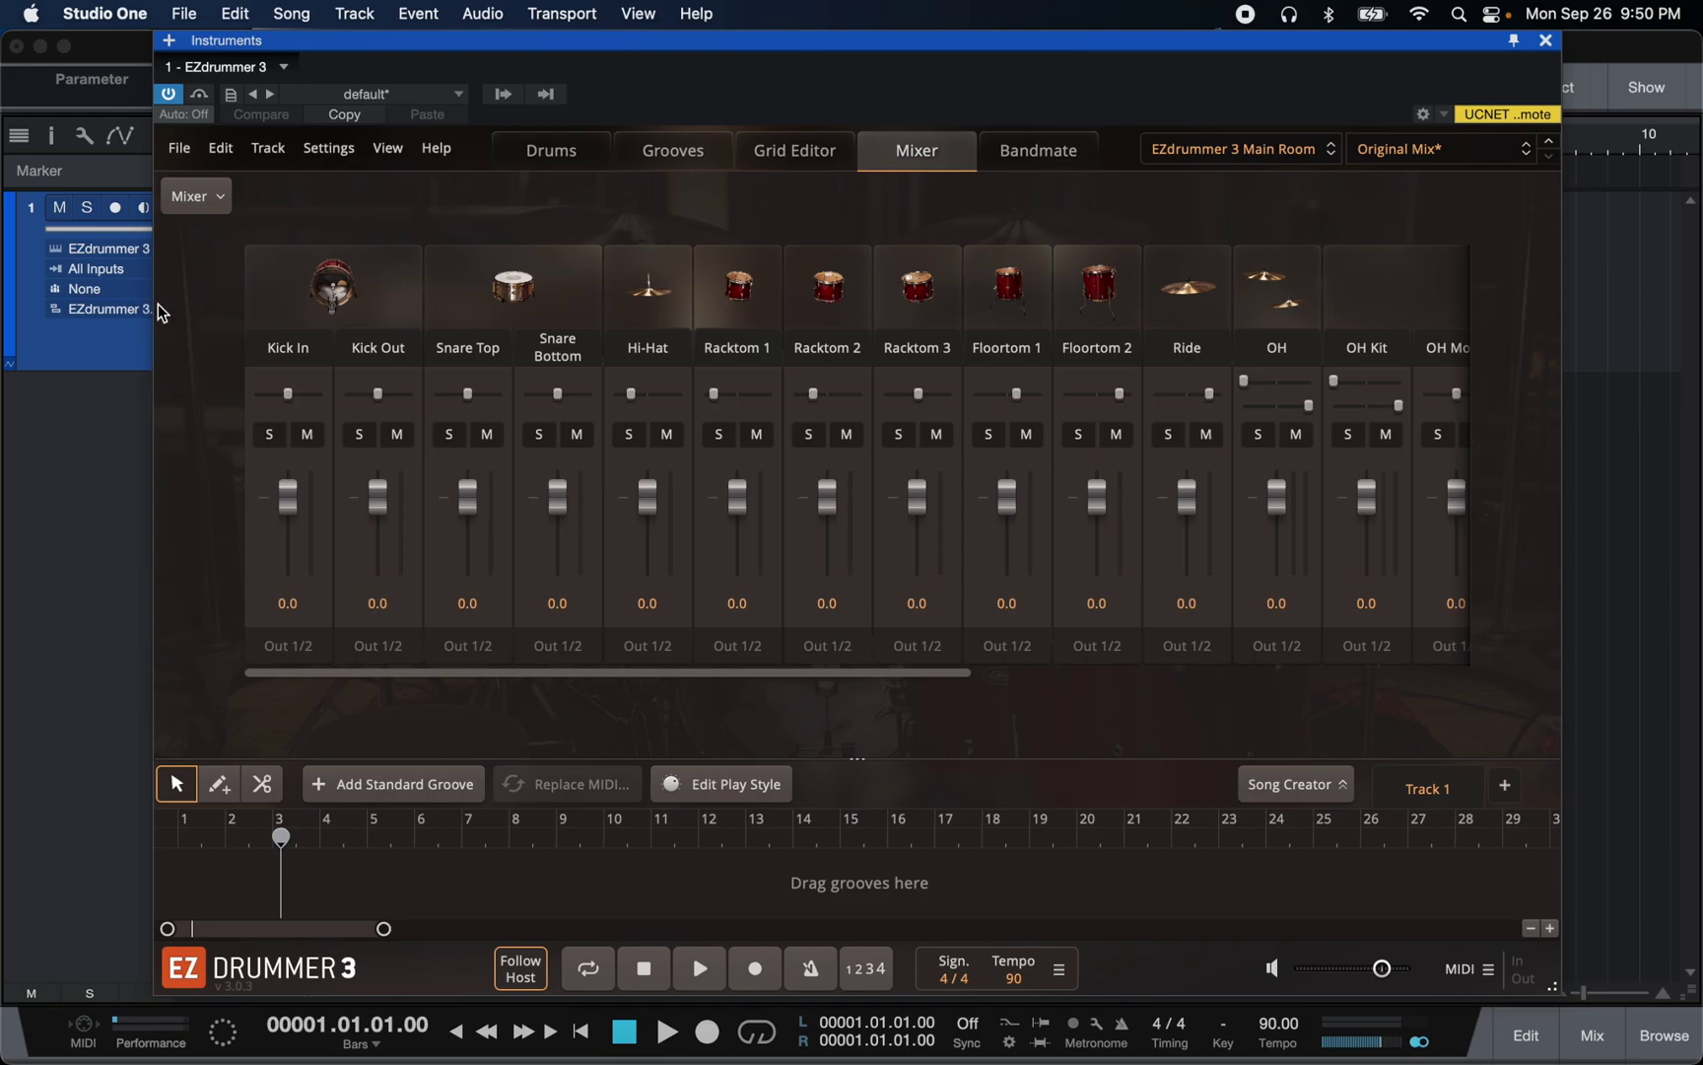
pyautogui.click(220, 200)
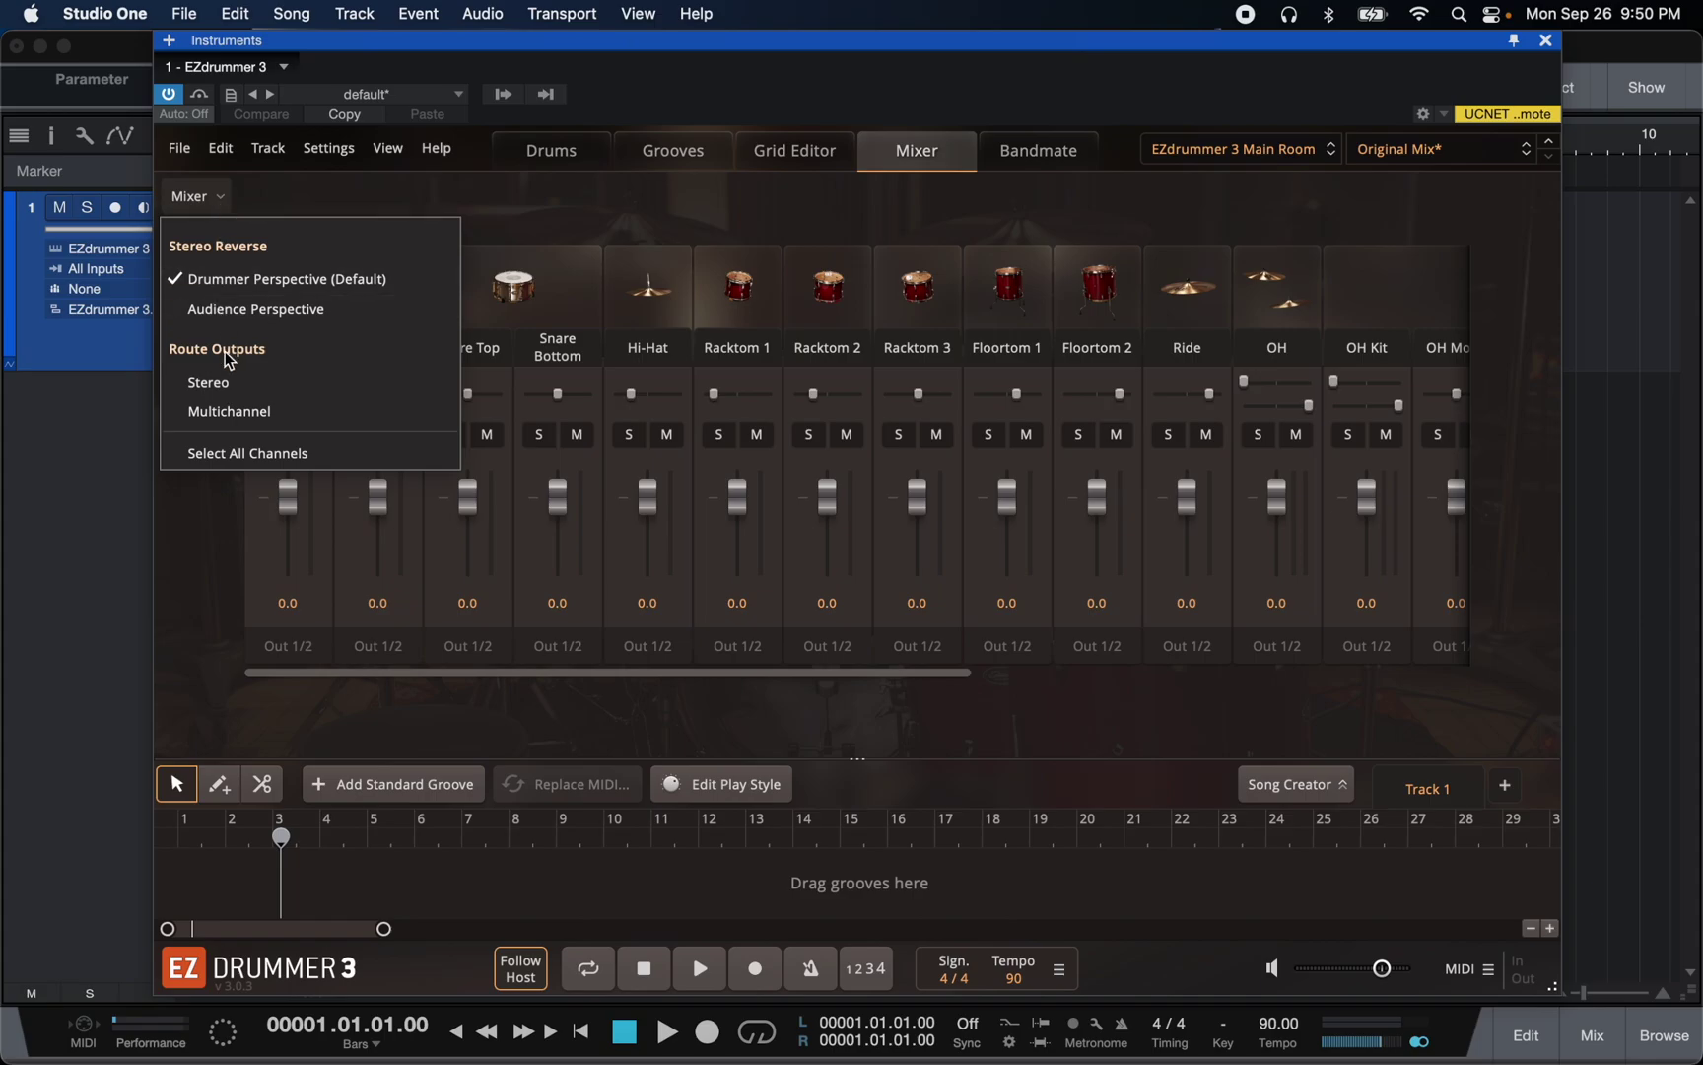
pyautogui.click(226, 408)
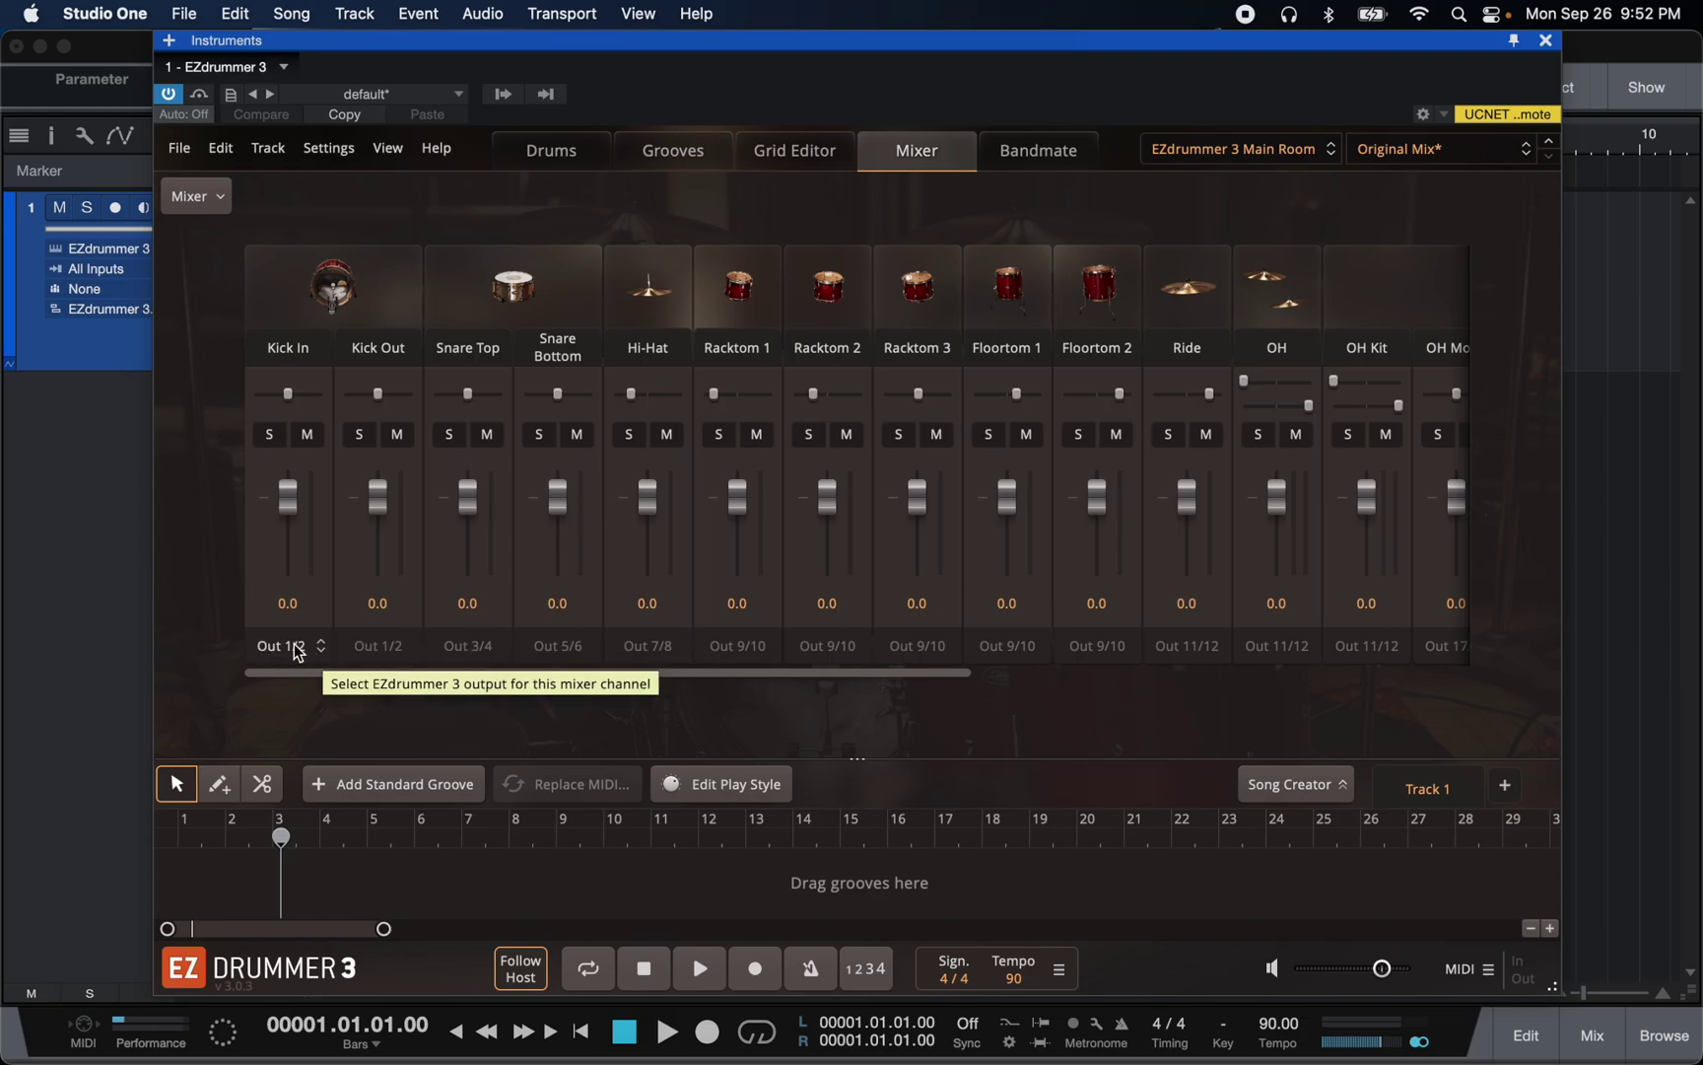
# - Route Kick Out to Out 3/4, Snare Top to Out 5/6, Snare Bottom to Out 7/8 and Hi-Hat to Out 9/10
pyautogui.click(371, 645)
pyautogui.click(438, 197)
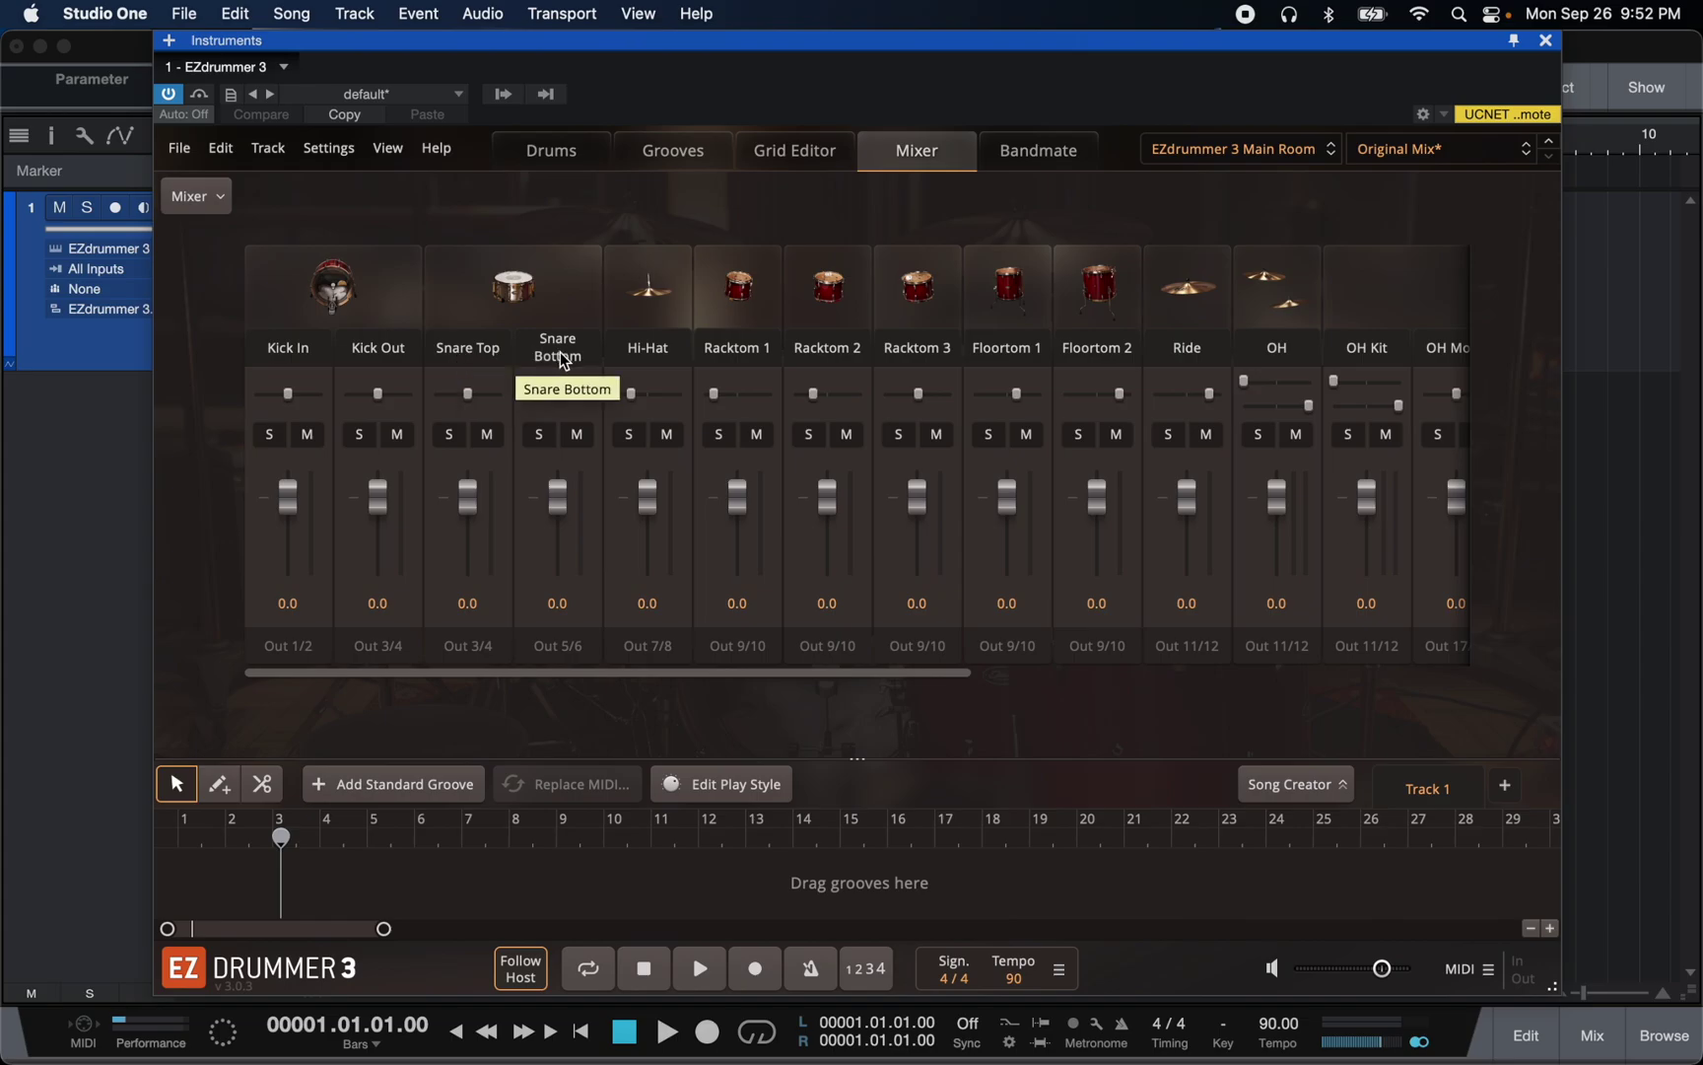
pyautogui.click(478, 651)
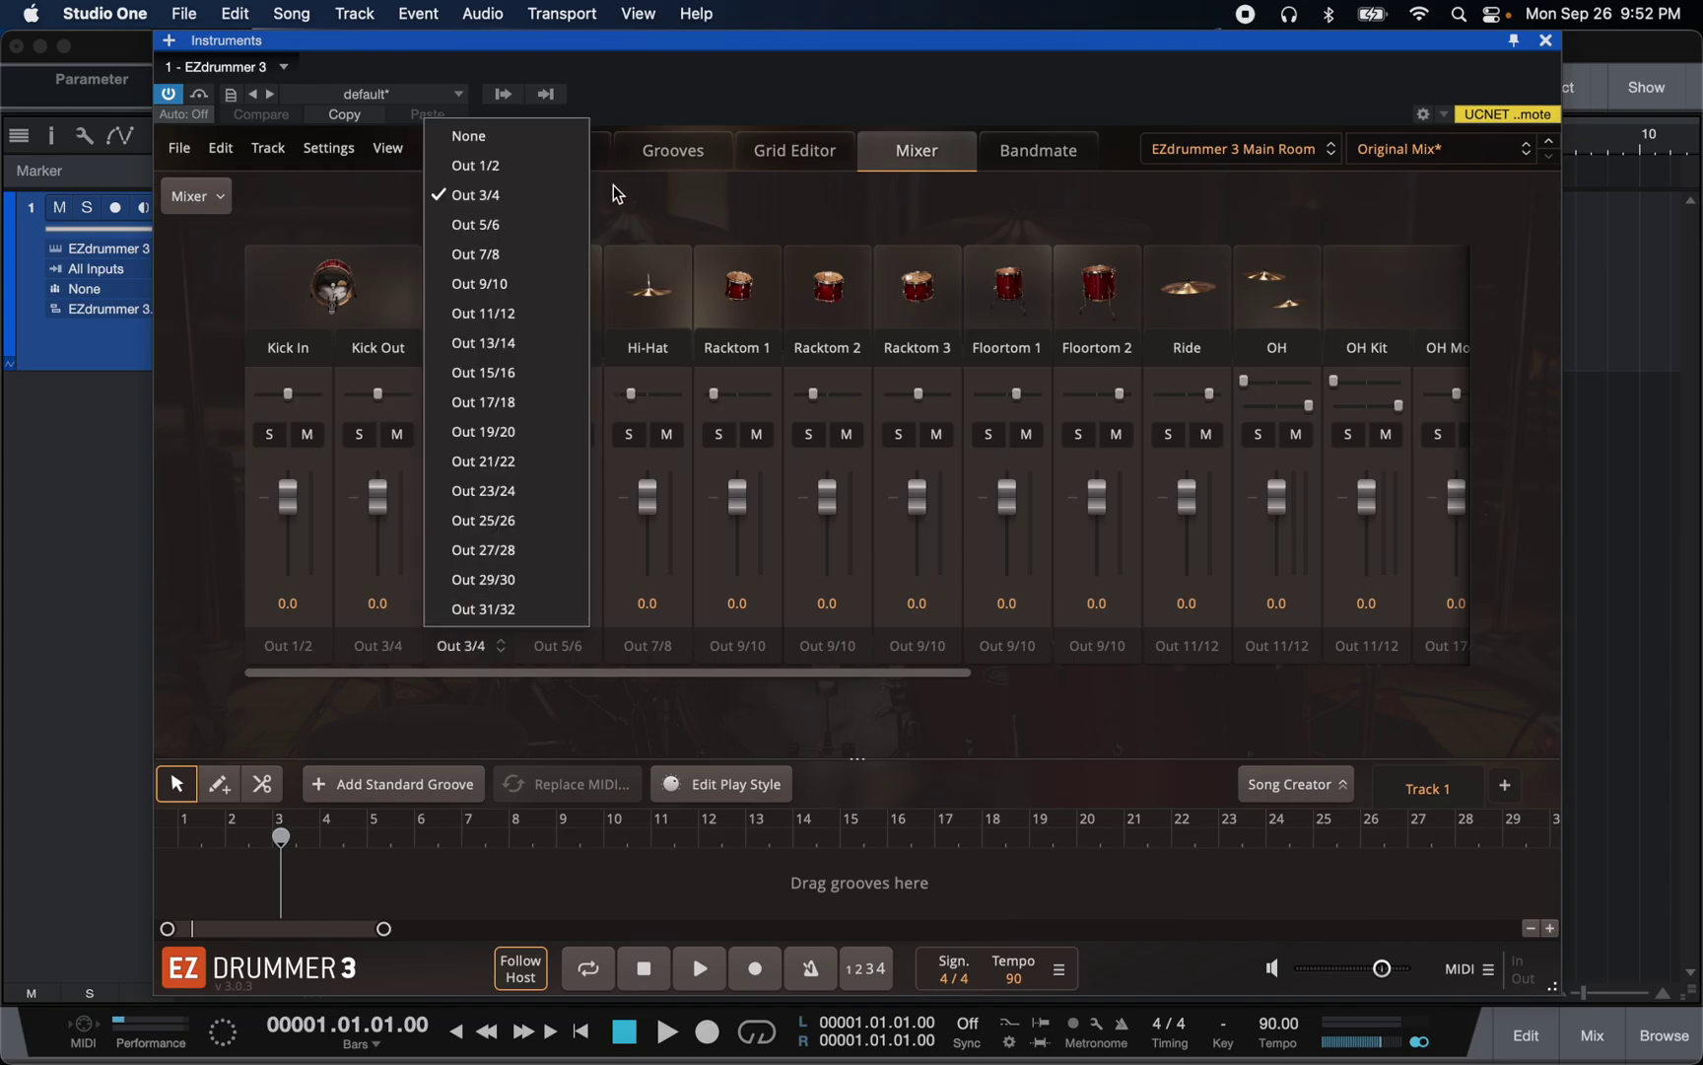
pyautogui.click(530, 223)
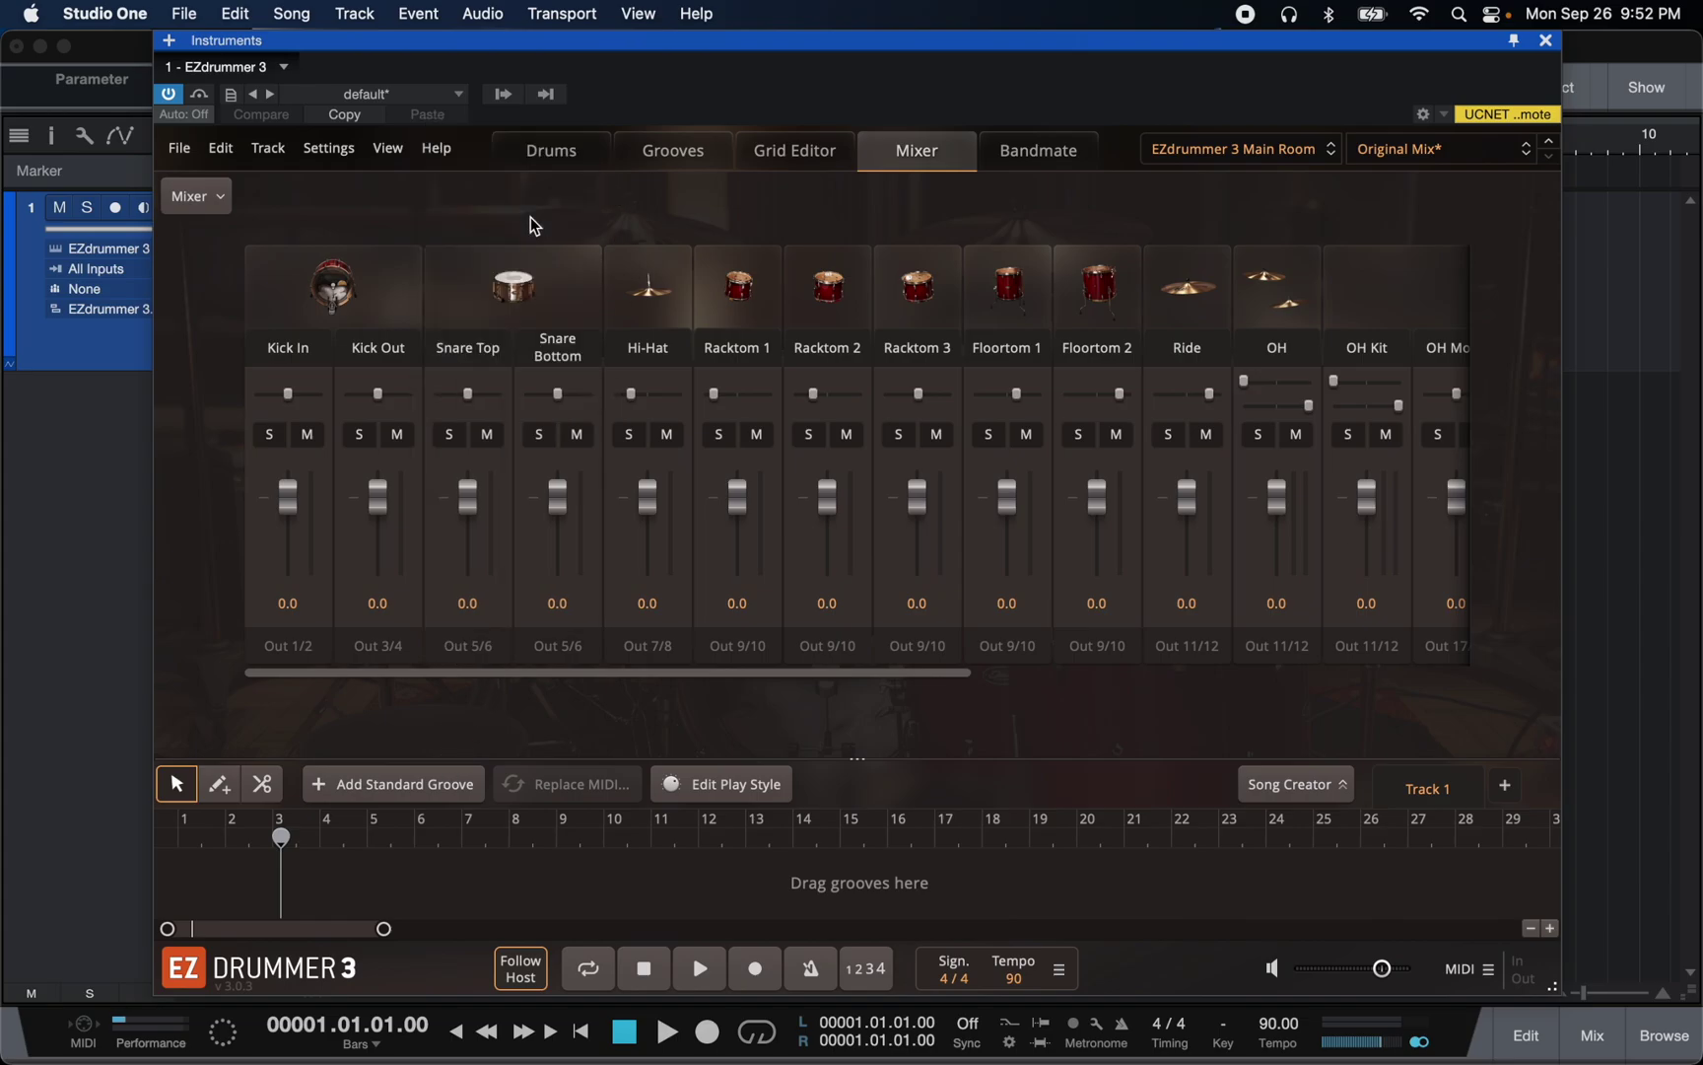
pyautogui.click(560, 647)
pyautogui.click(599, 260)
pyautogui.click(657, 652)
pyautogui.click(701, 282)
# - Route Racktom 1 to Out 11/12, Racktom 2 to Out 13/14 and Racktom 3 to Out 15/16
pyautogui.click(746, 647)
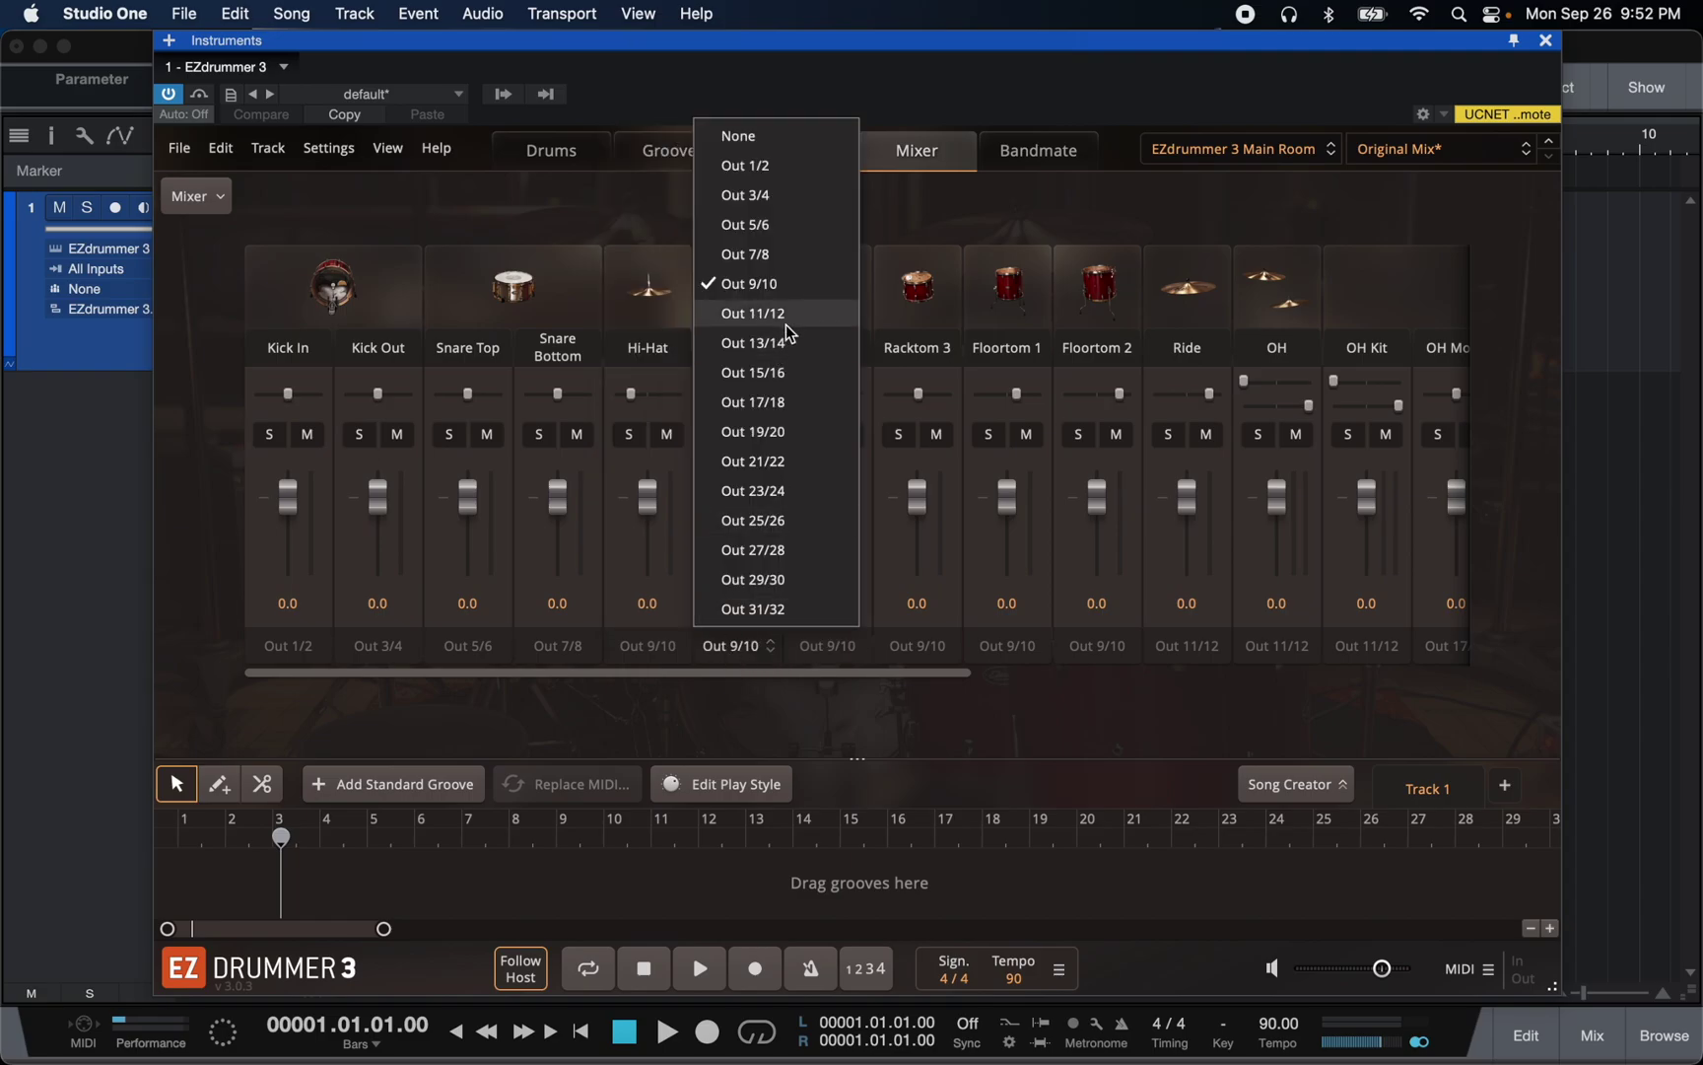
pyautogui.click(785, 313)
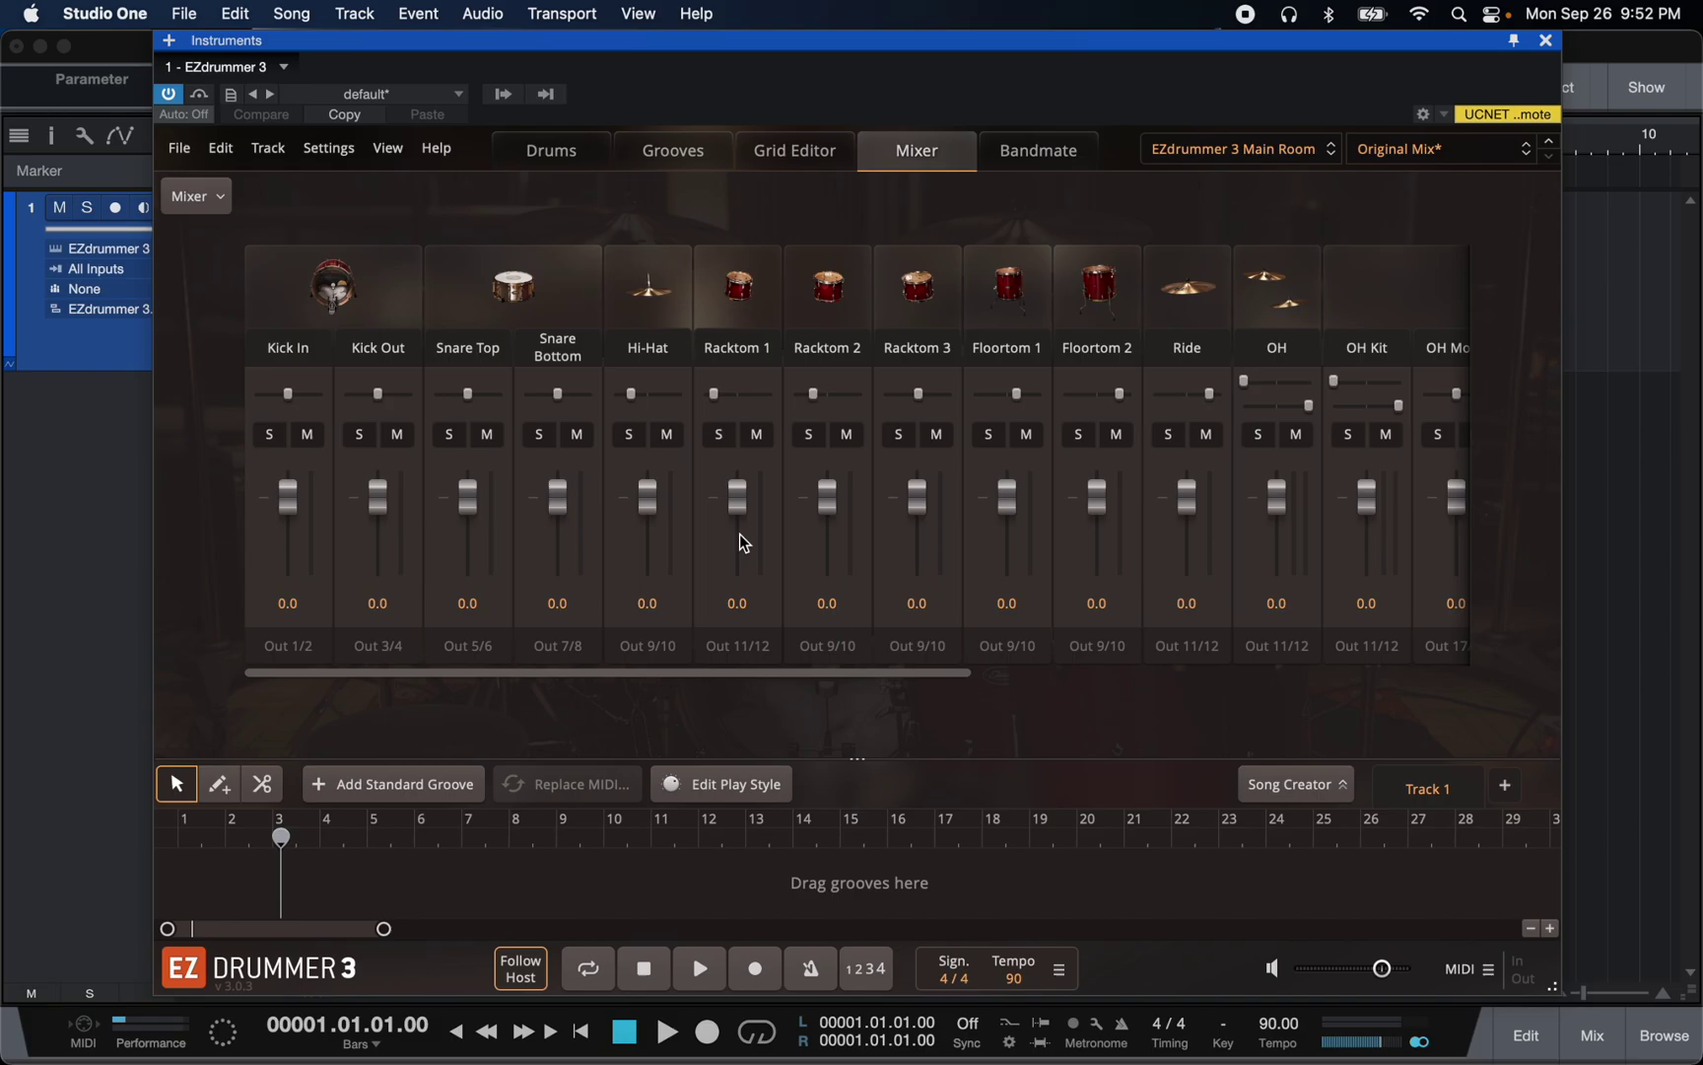
pyautogui.click(822, 648)
pyautogui.click(866, 342)
pyautogui.click(918, 647)
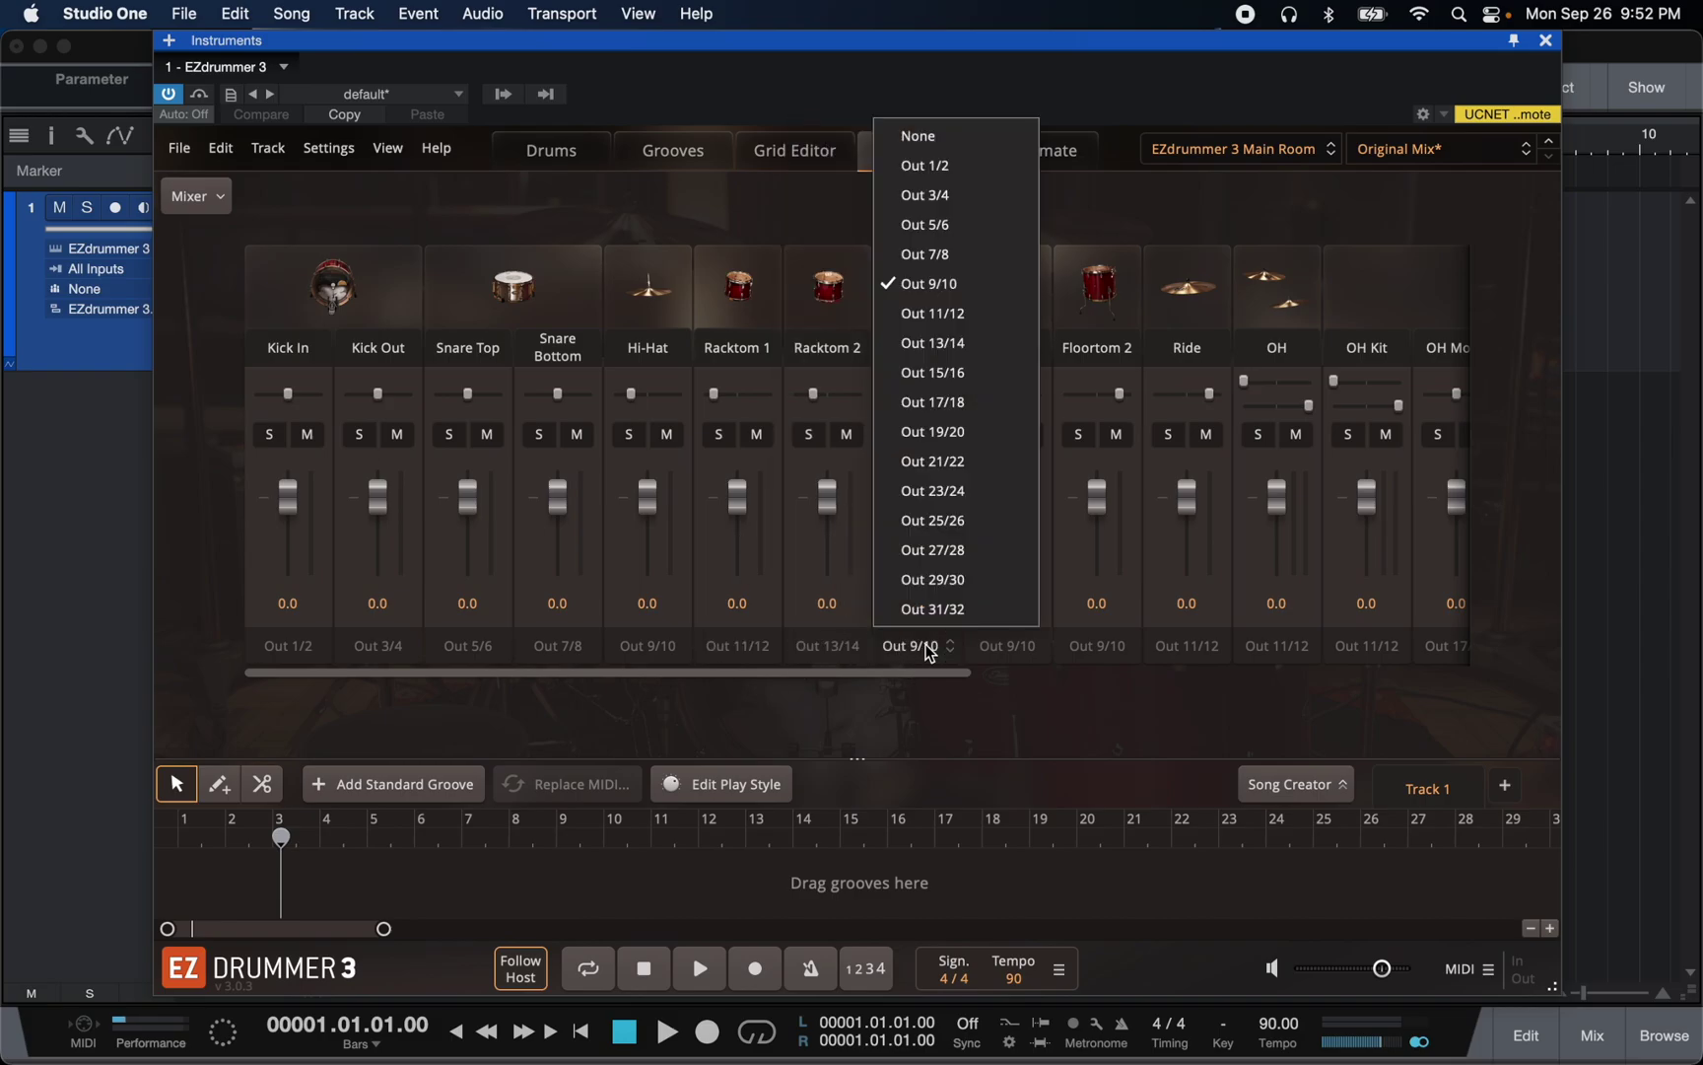
pyautogui.click(961, 372)
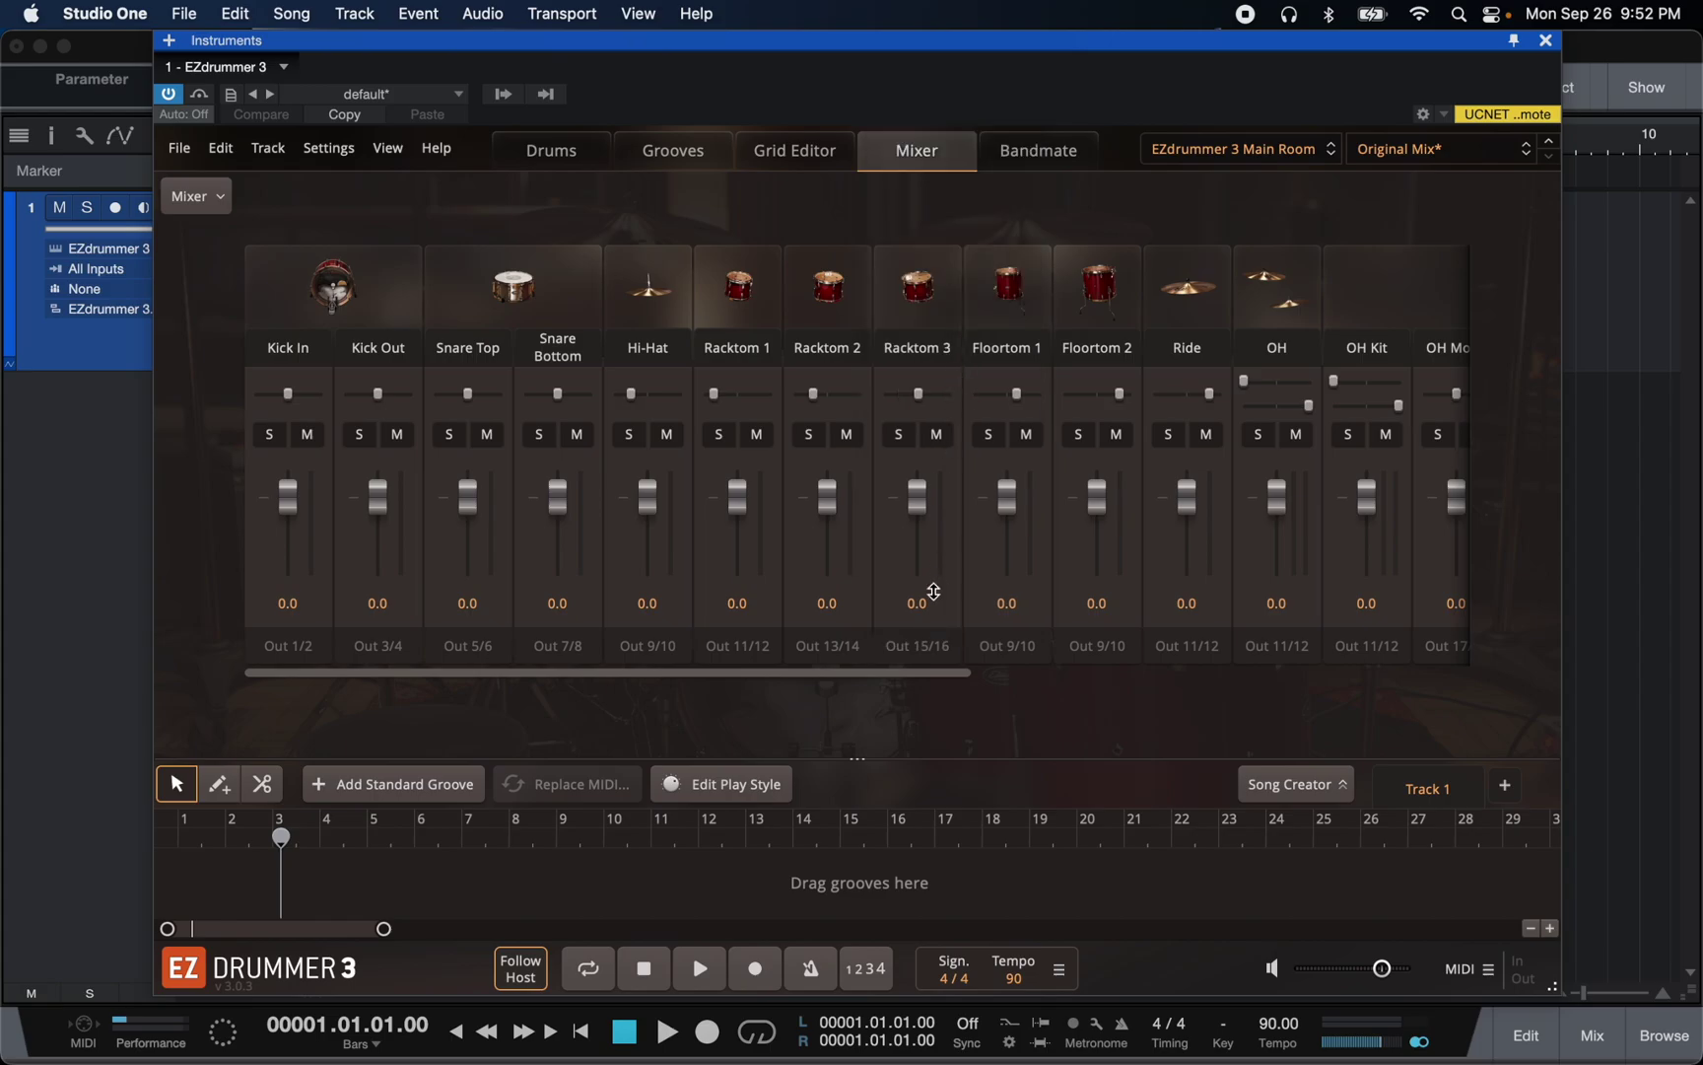
# - Route Floortom 1 to Out 17/18 and Floortom 2 to Out 19/20
pyautogui.click(1007, 646)
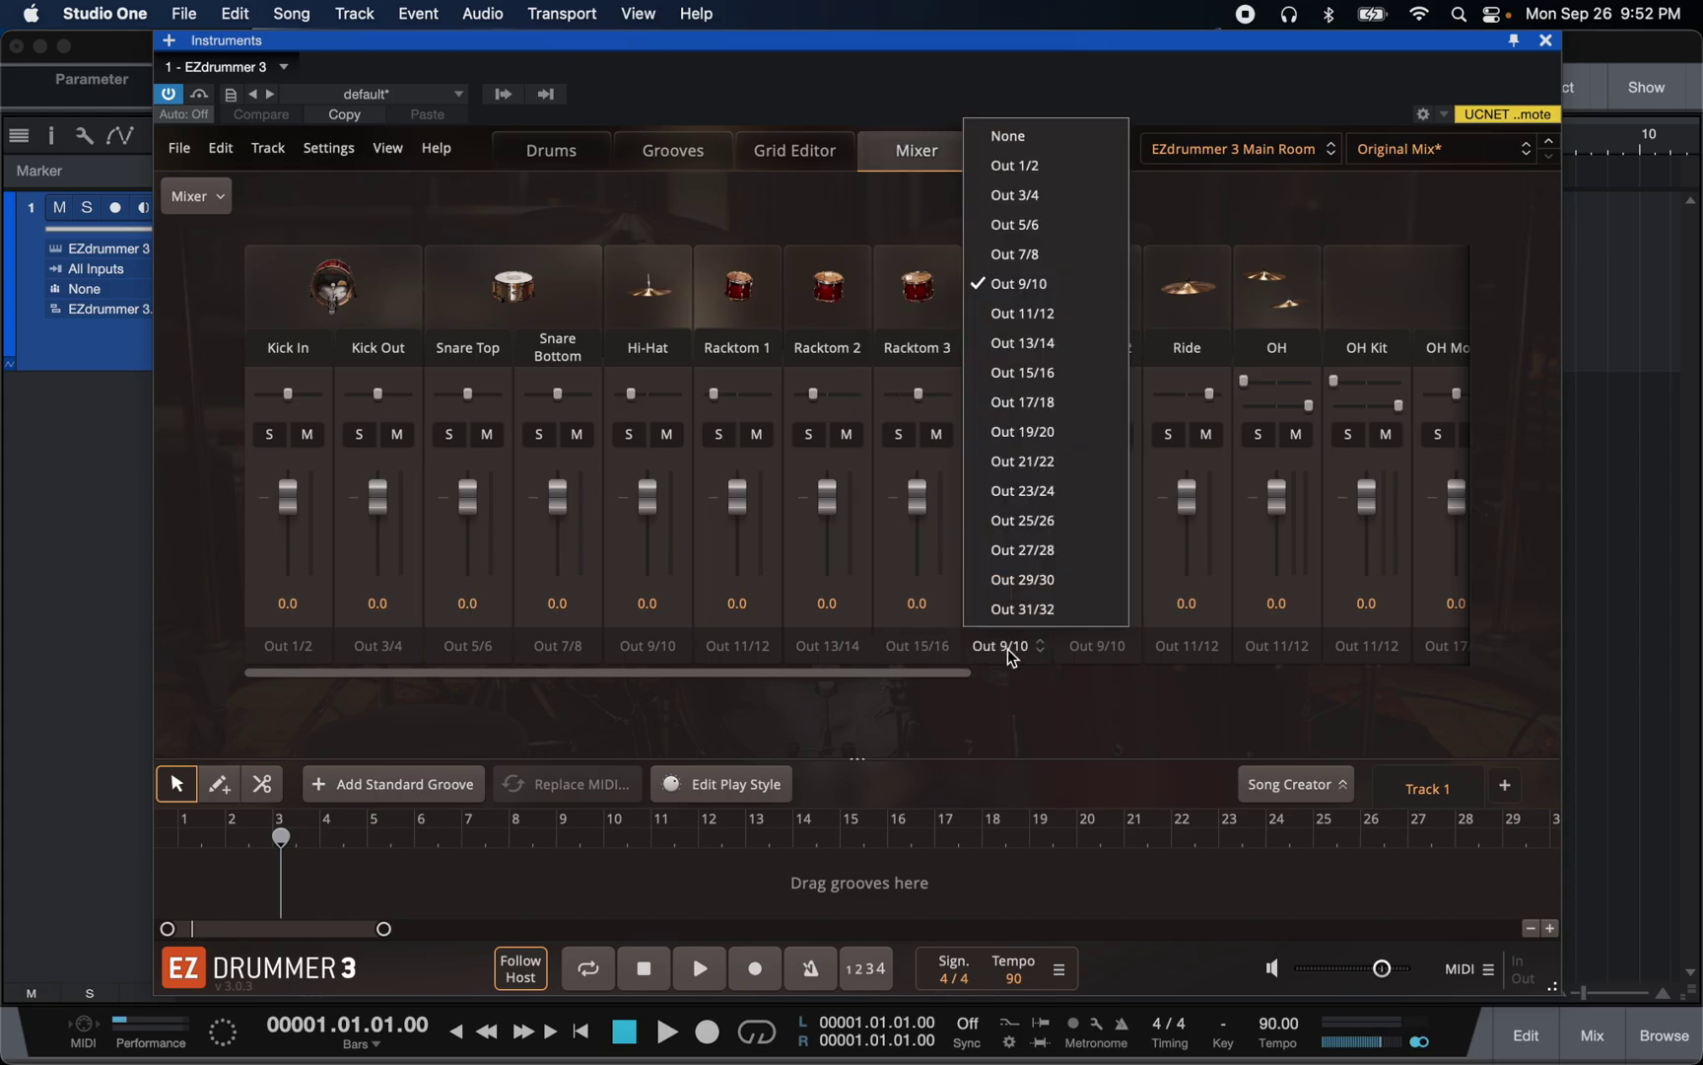
pyautogui.click(1063, 401)
pyautogui.click(1100, 648)
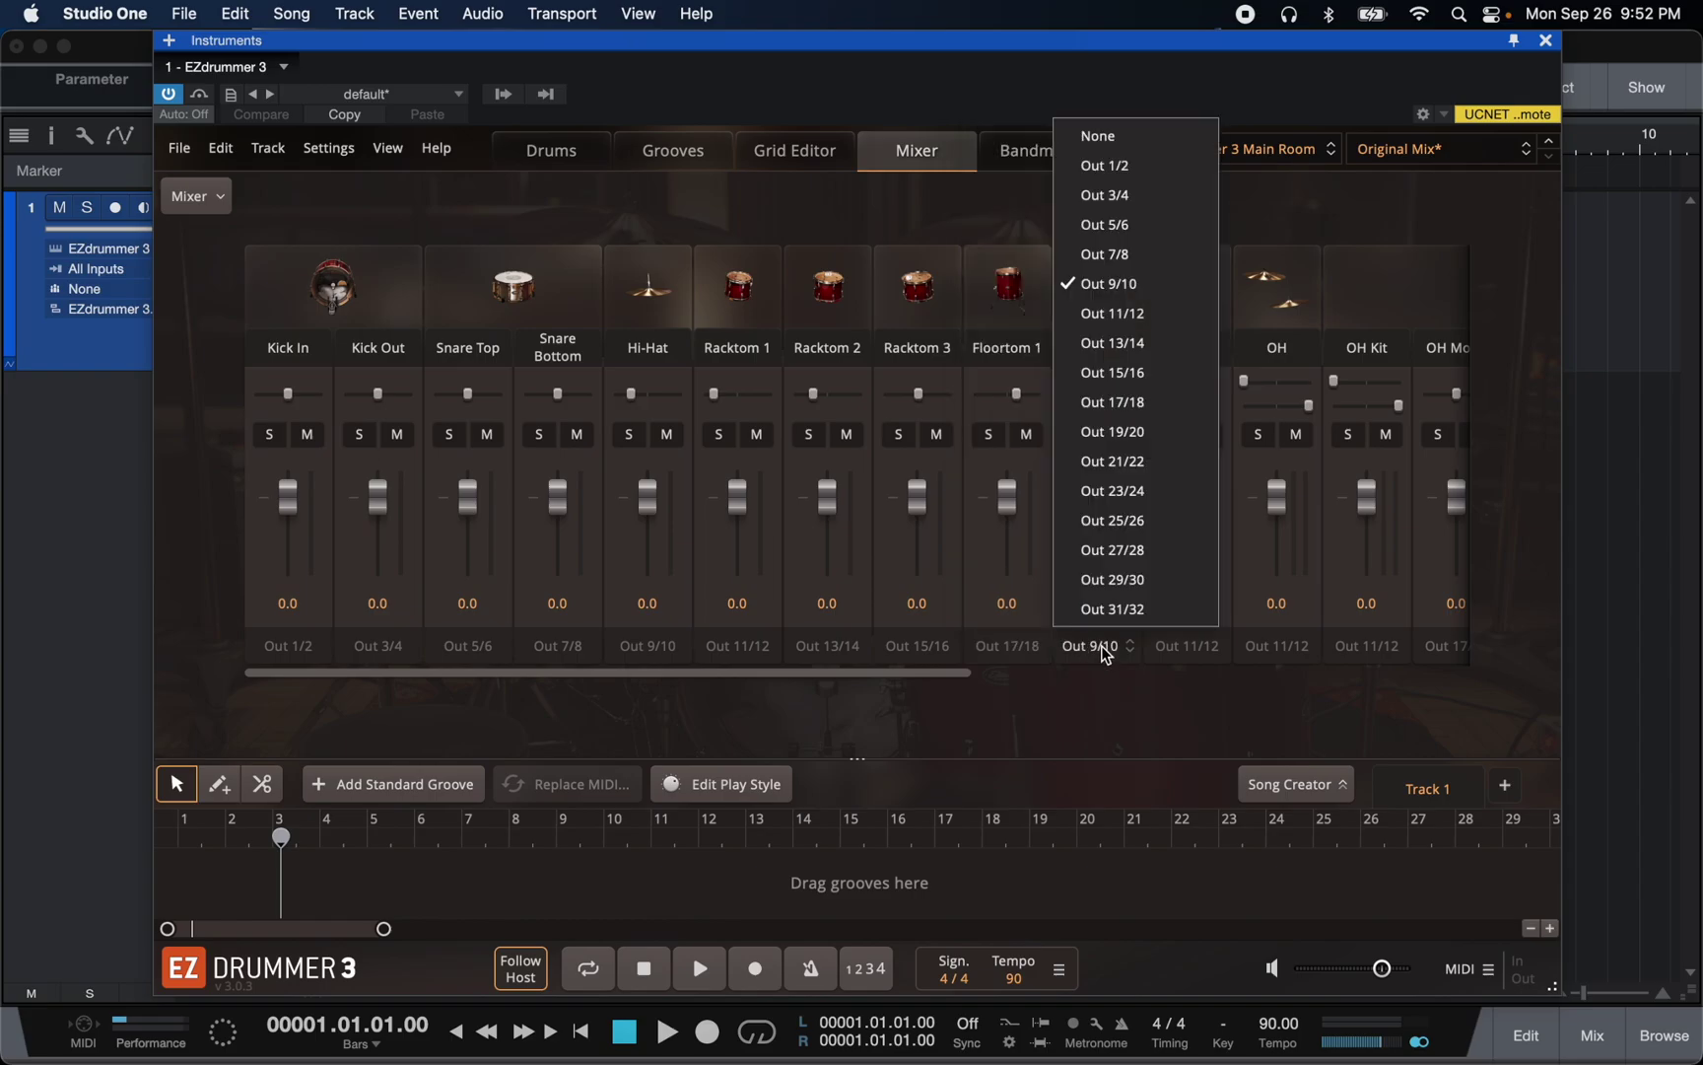
pyautogui.click(1140, 434)
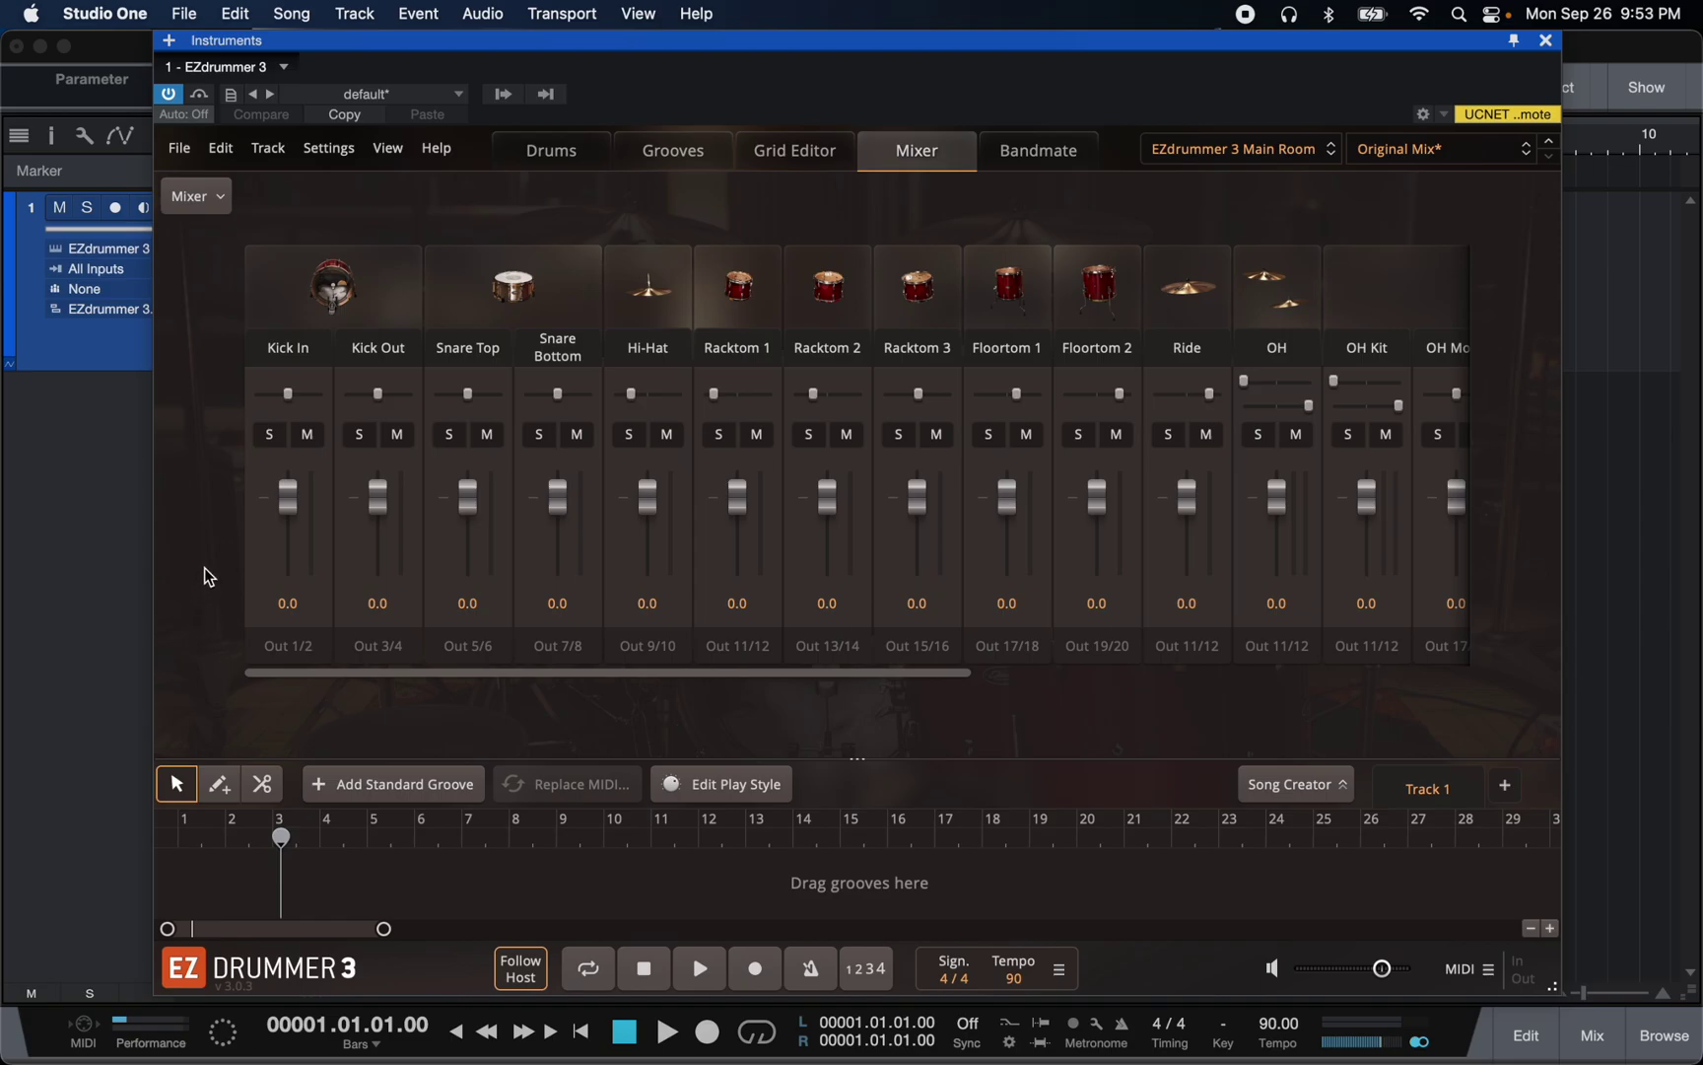
# - Play the song to check the signal on EZdrummer's mixer channels, then stop and close the instrument window
pyautogui.press('space')
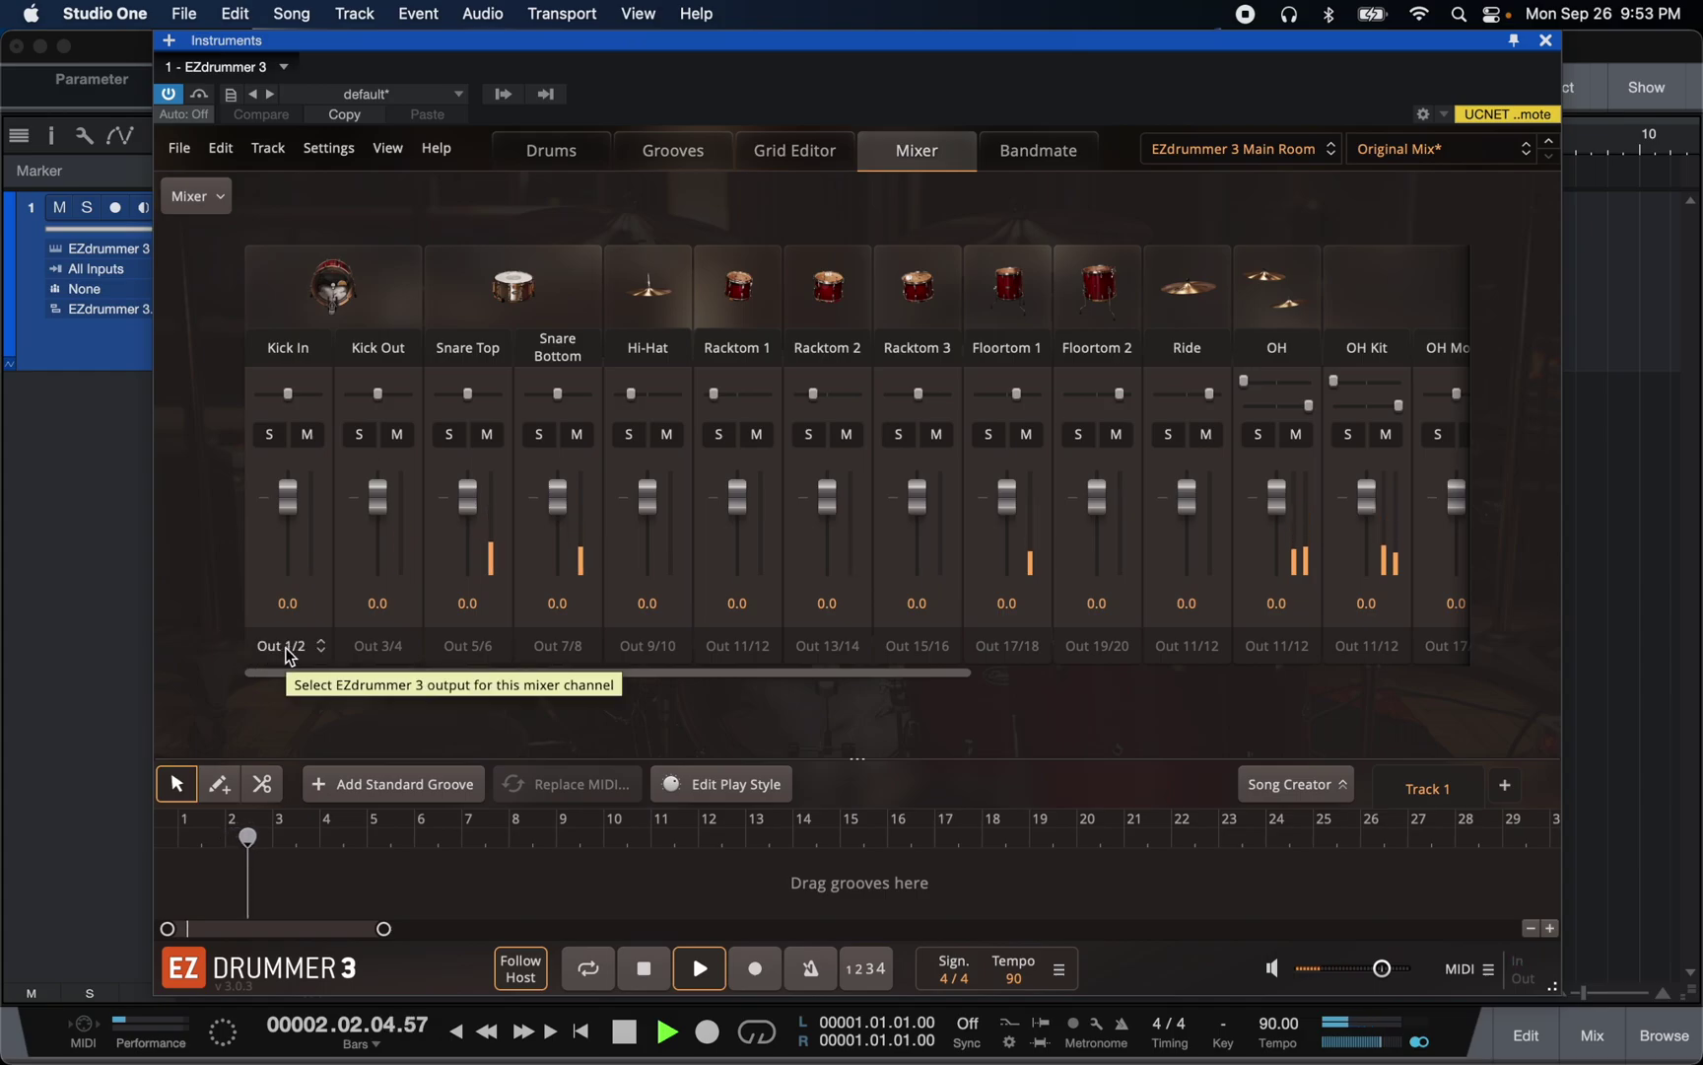
pyautogui.press('space')
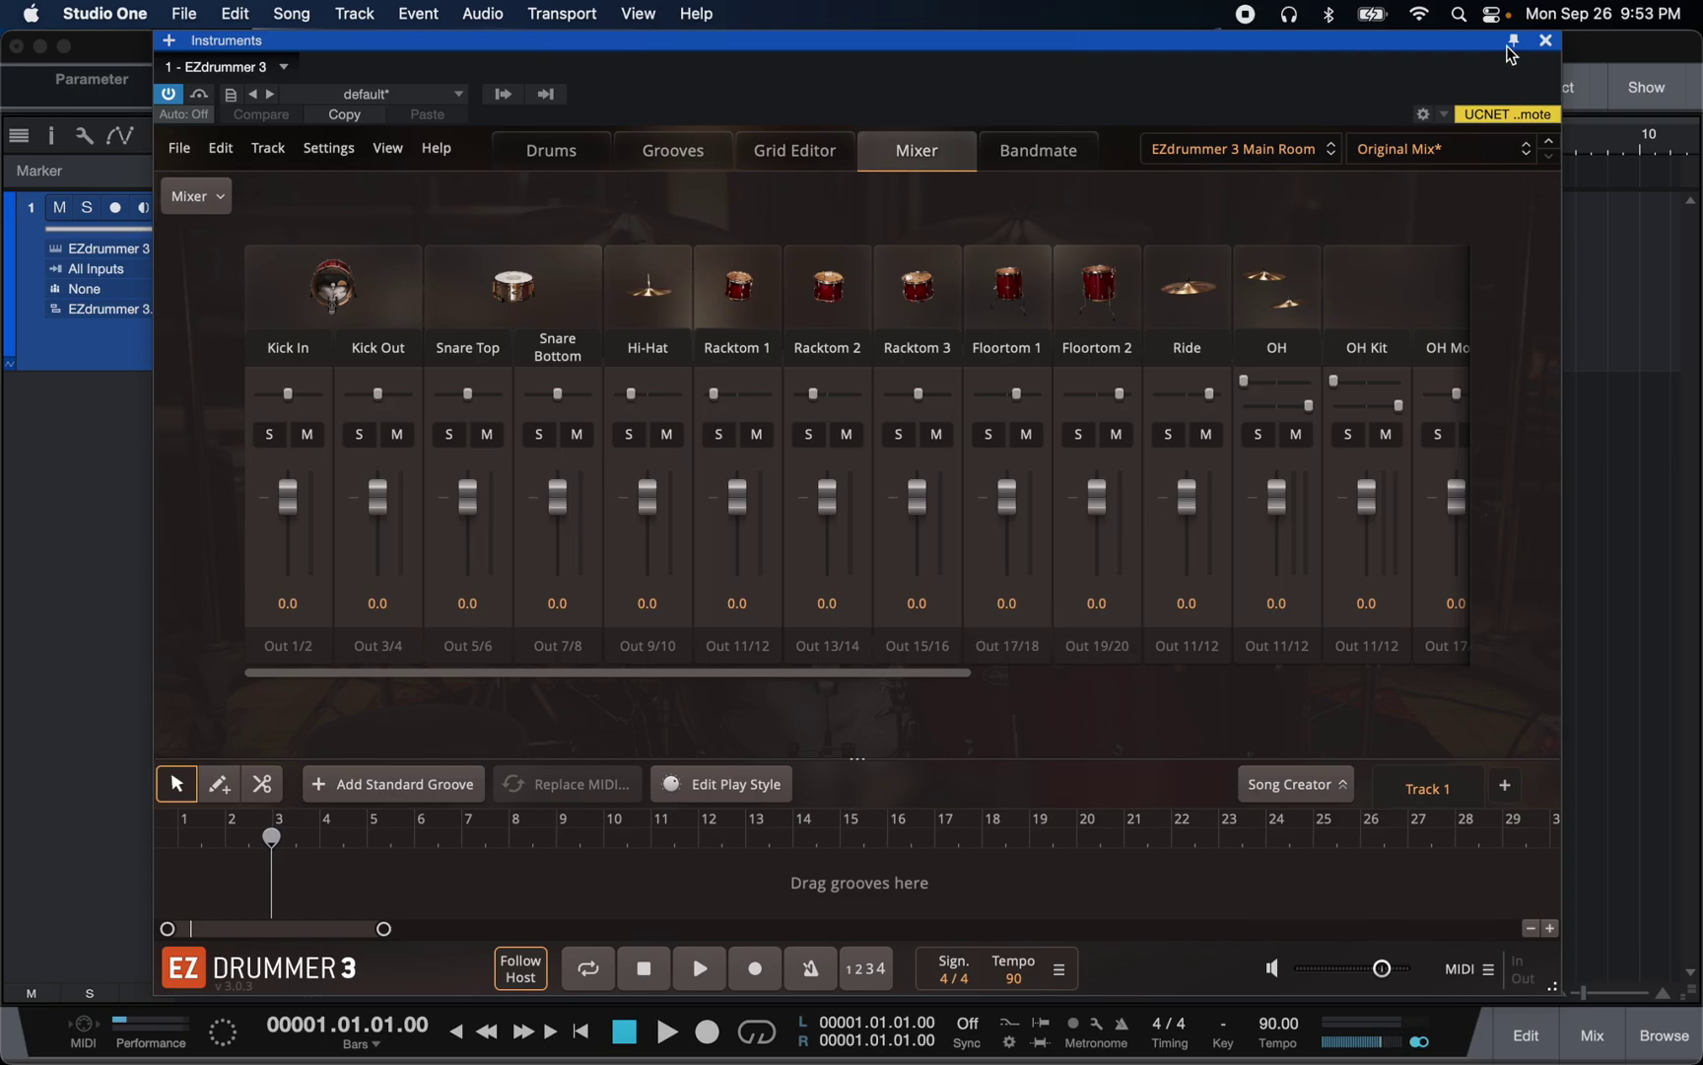
pyautogui.click(1546, 40)
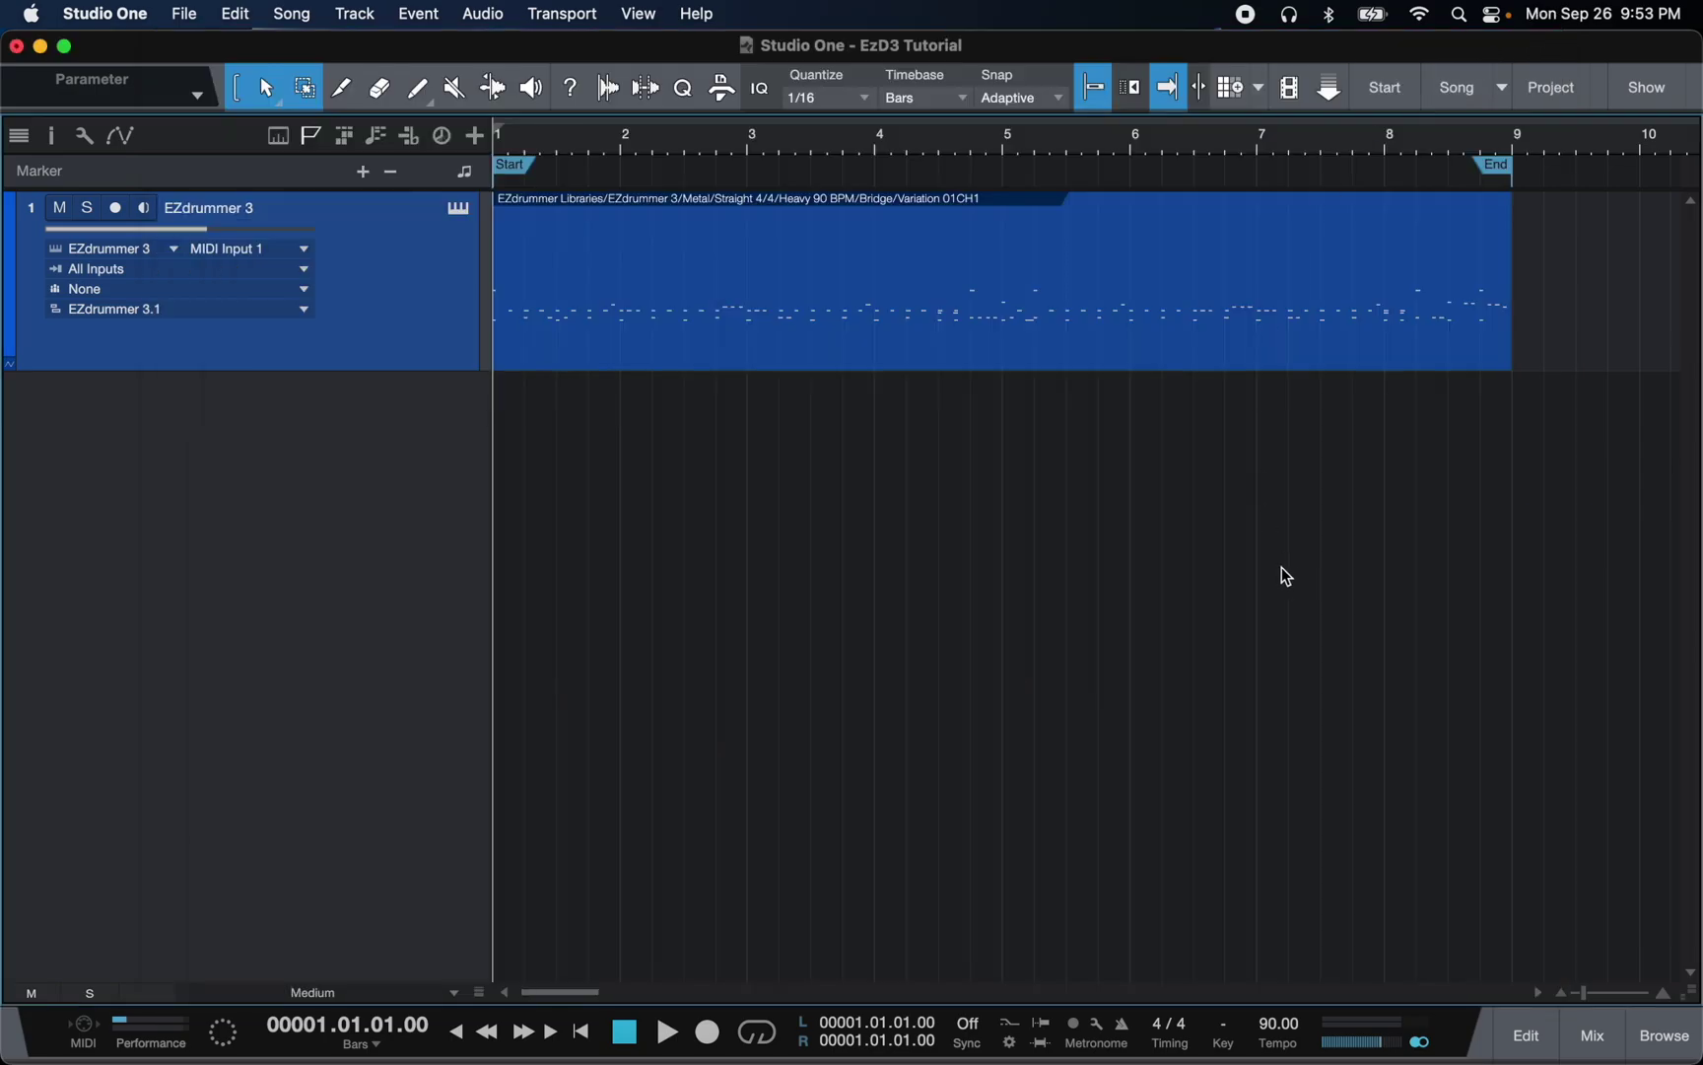
# - Enable EZdrummer 3's outputs 3/4 through 19/20 as separate channels in the Studio One mix console
pyautogui.click(1593, 1036)
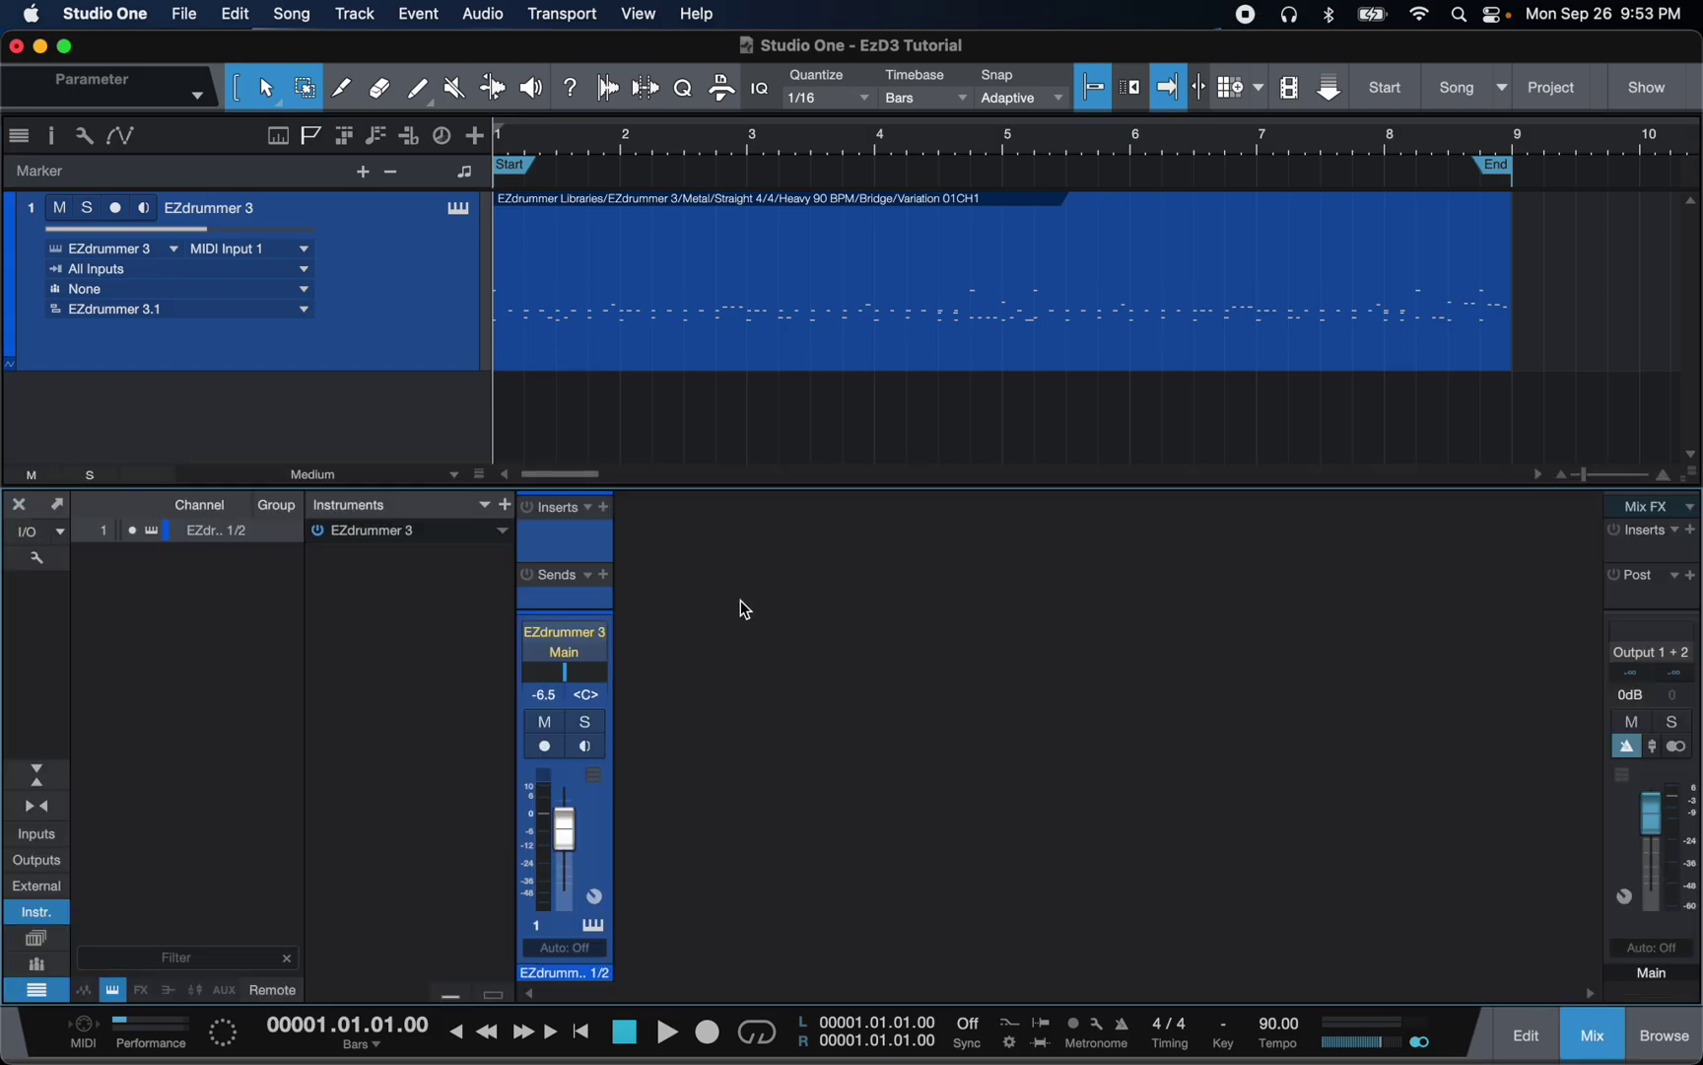
pyautogui.click(445, 538)
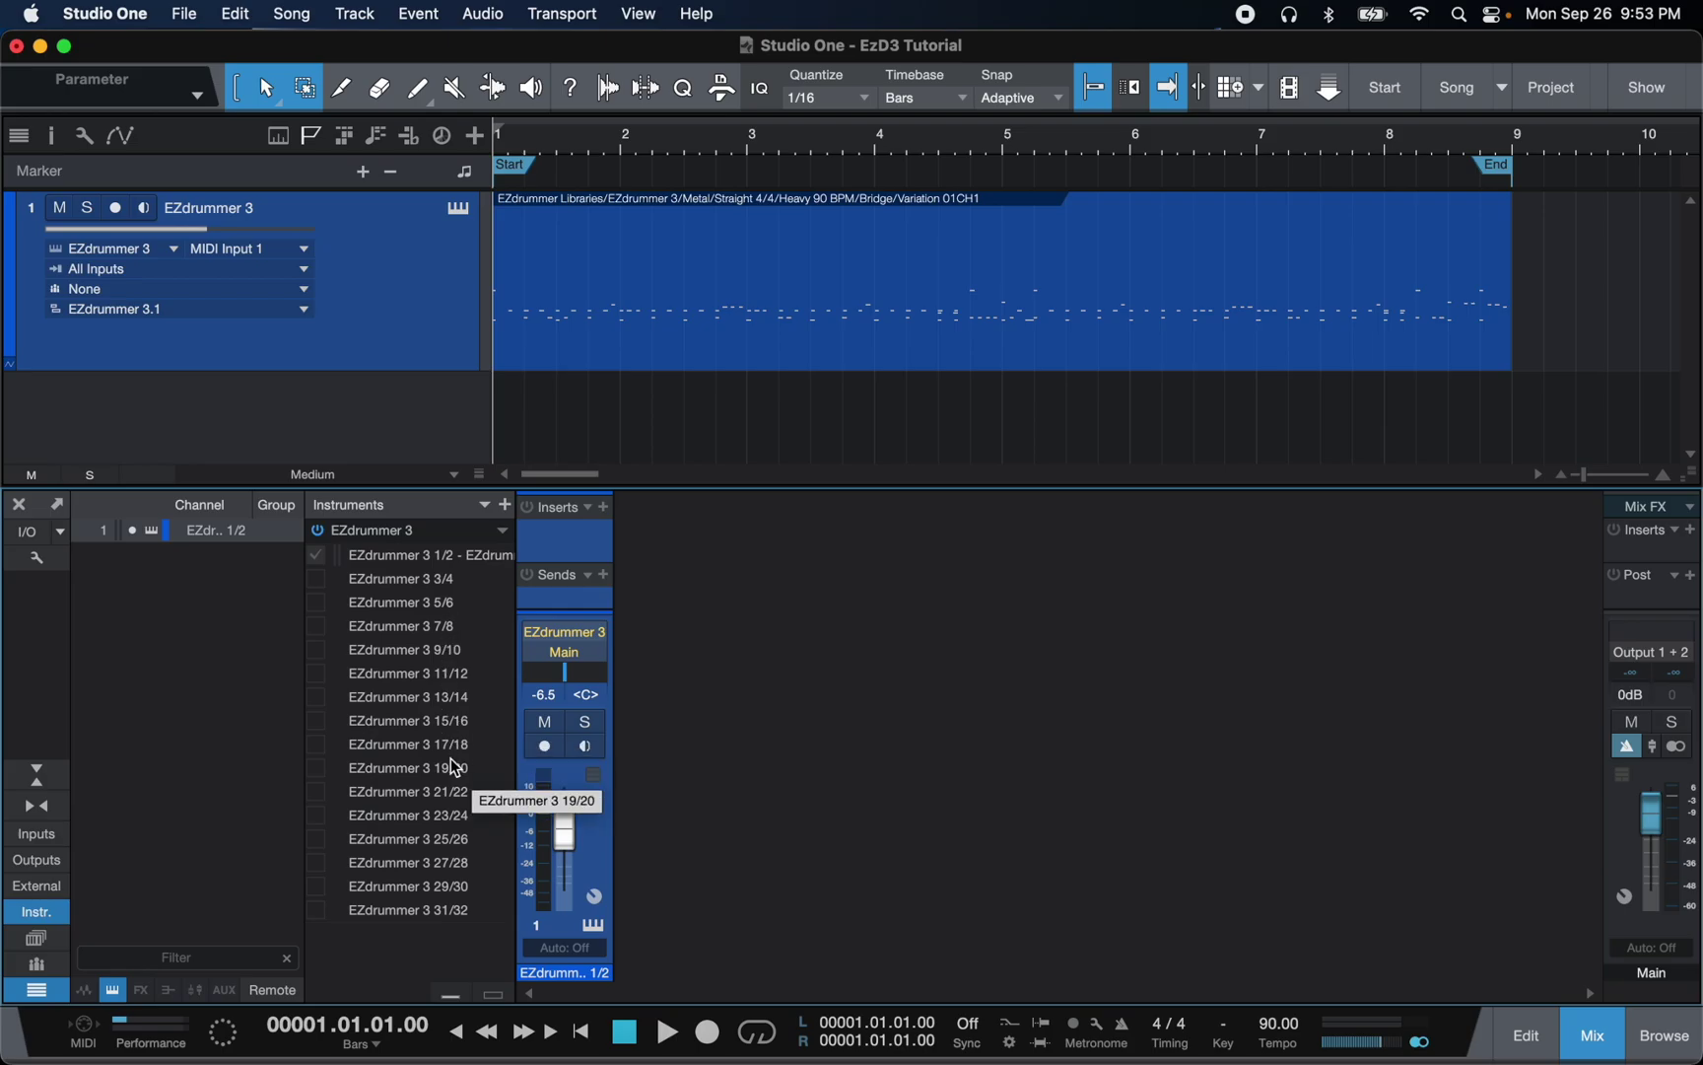
pyautogui.click(318, 767)
pyautogui.click(317, 744)
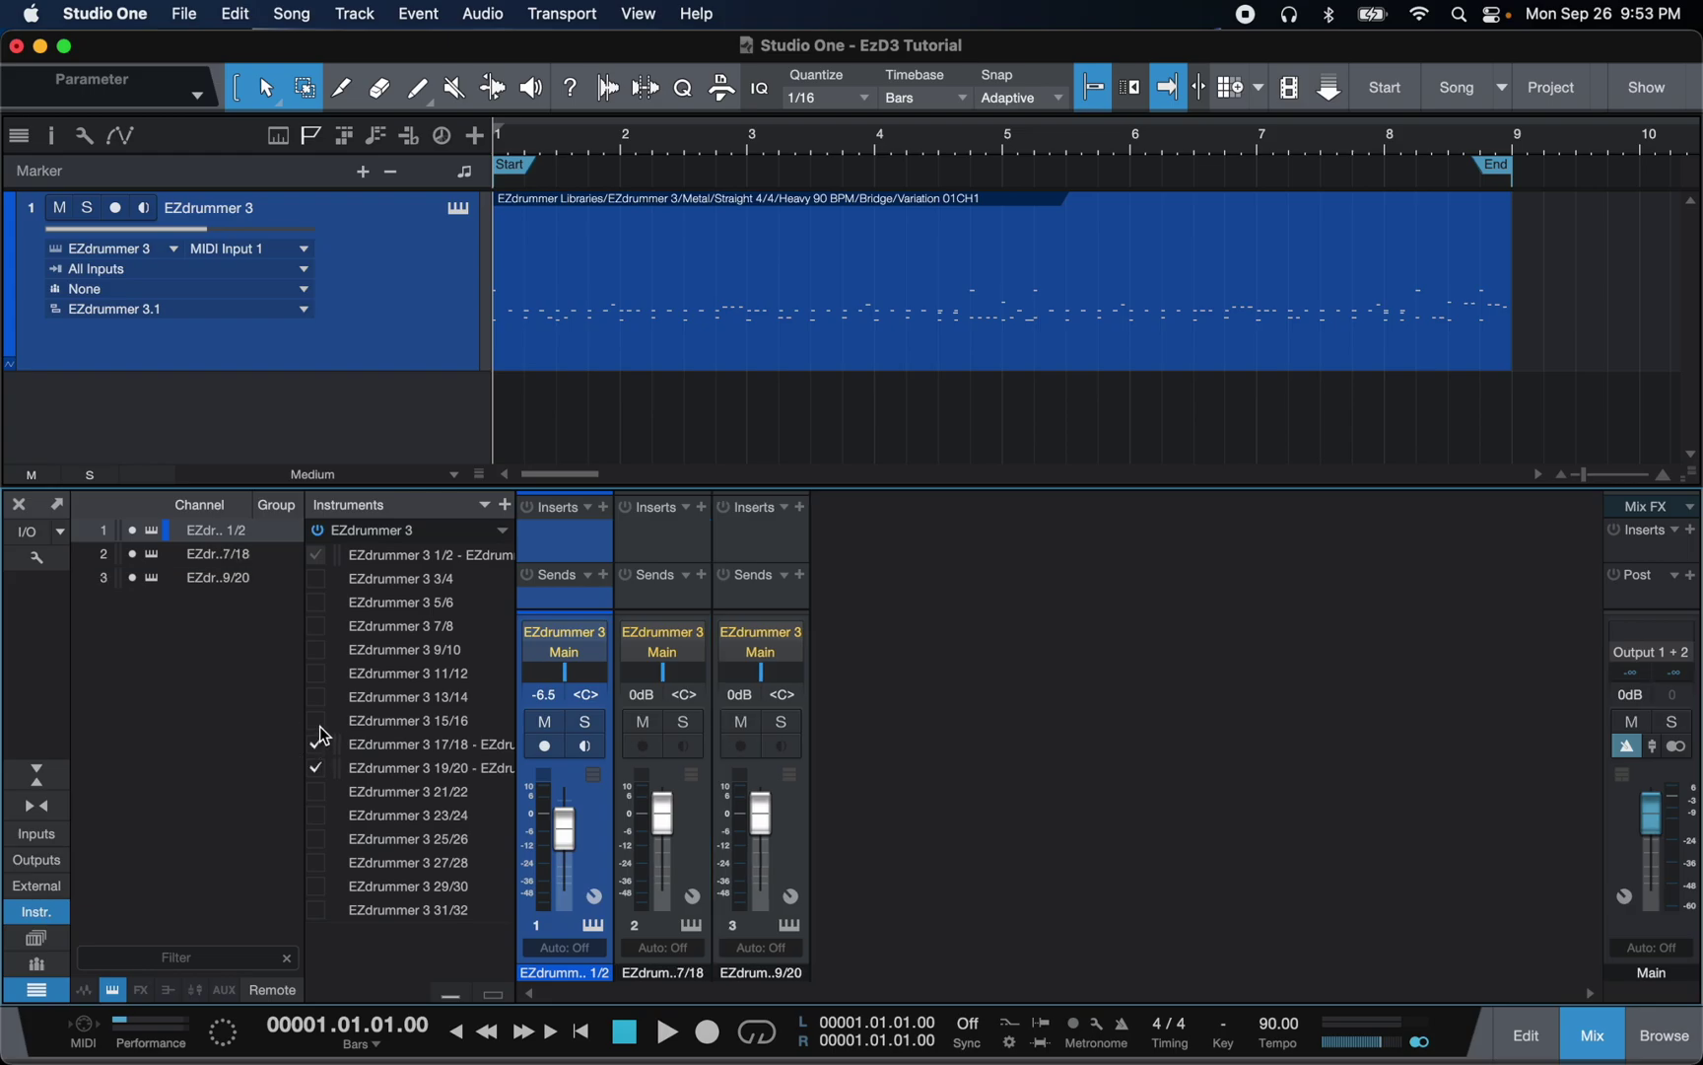
pyautogui.click(318, 720)
pyautogui.click(317, 696)
pyautogui.click(316, 672)
pyautogui.click(316, 648)
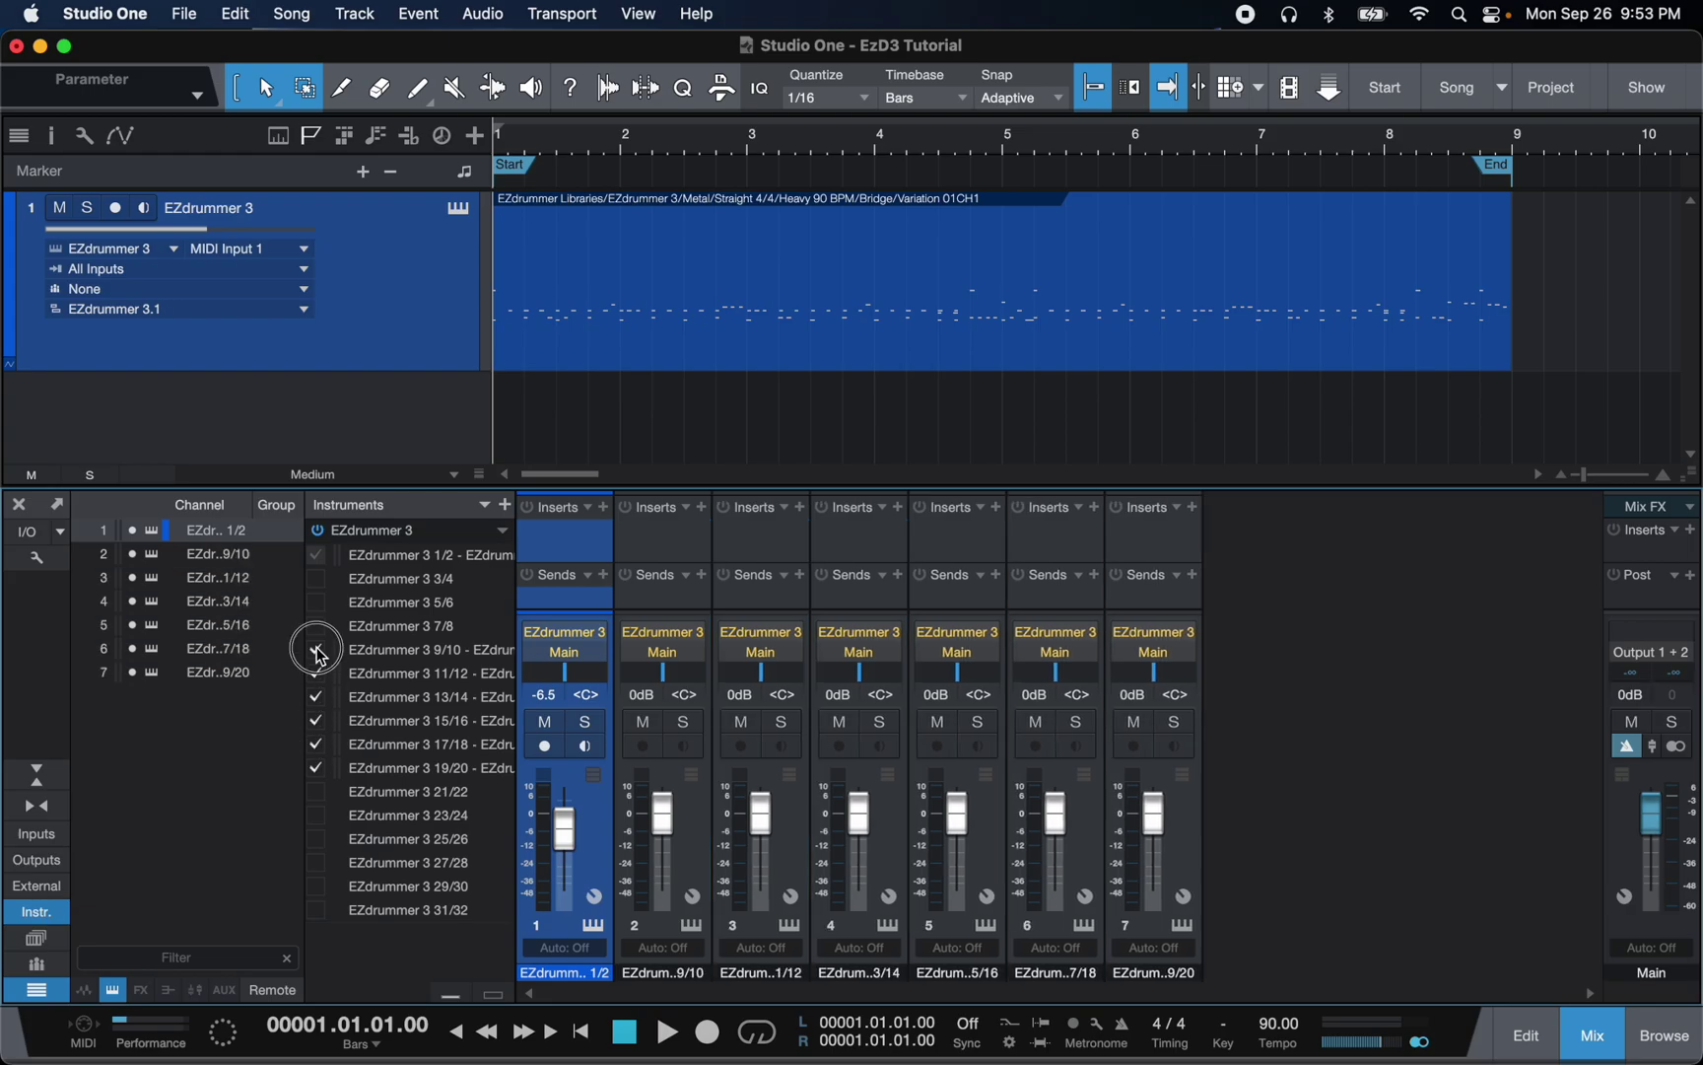
pyautogui.click(317, 625)
pyautogui.click(316, 602)
pyautogui.click(316, 577)
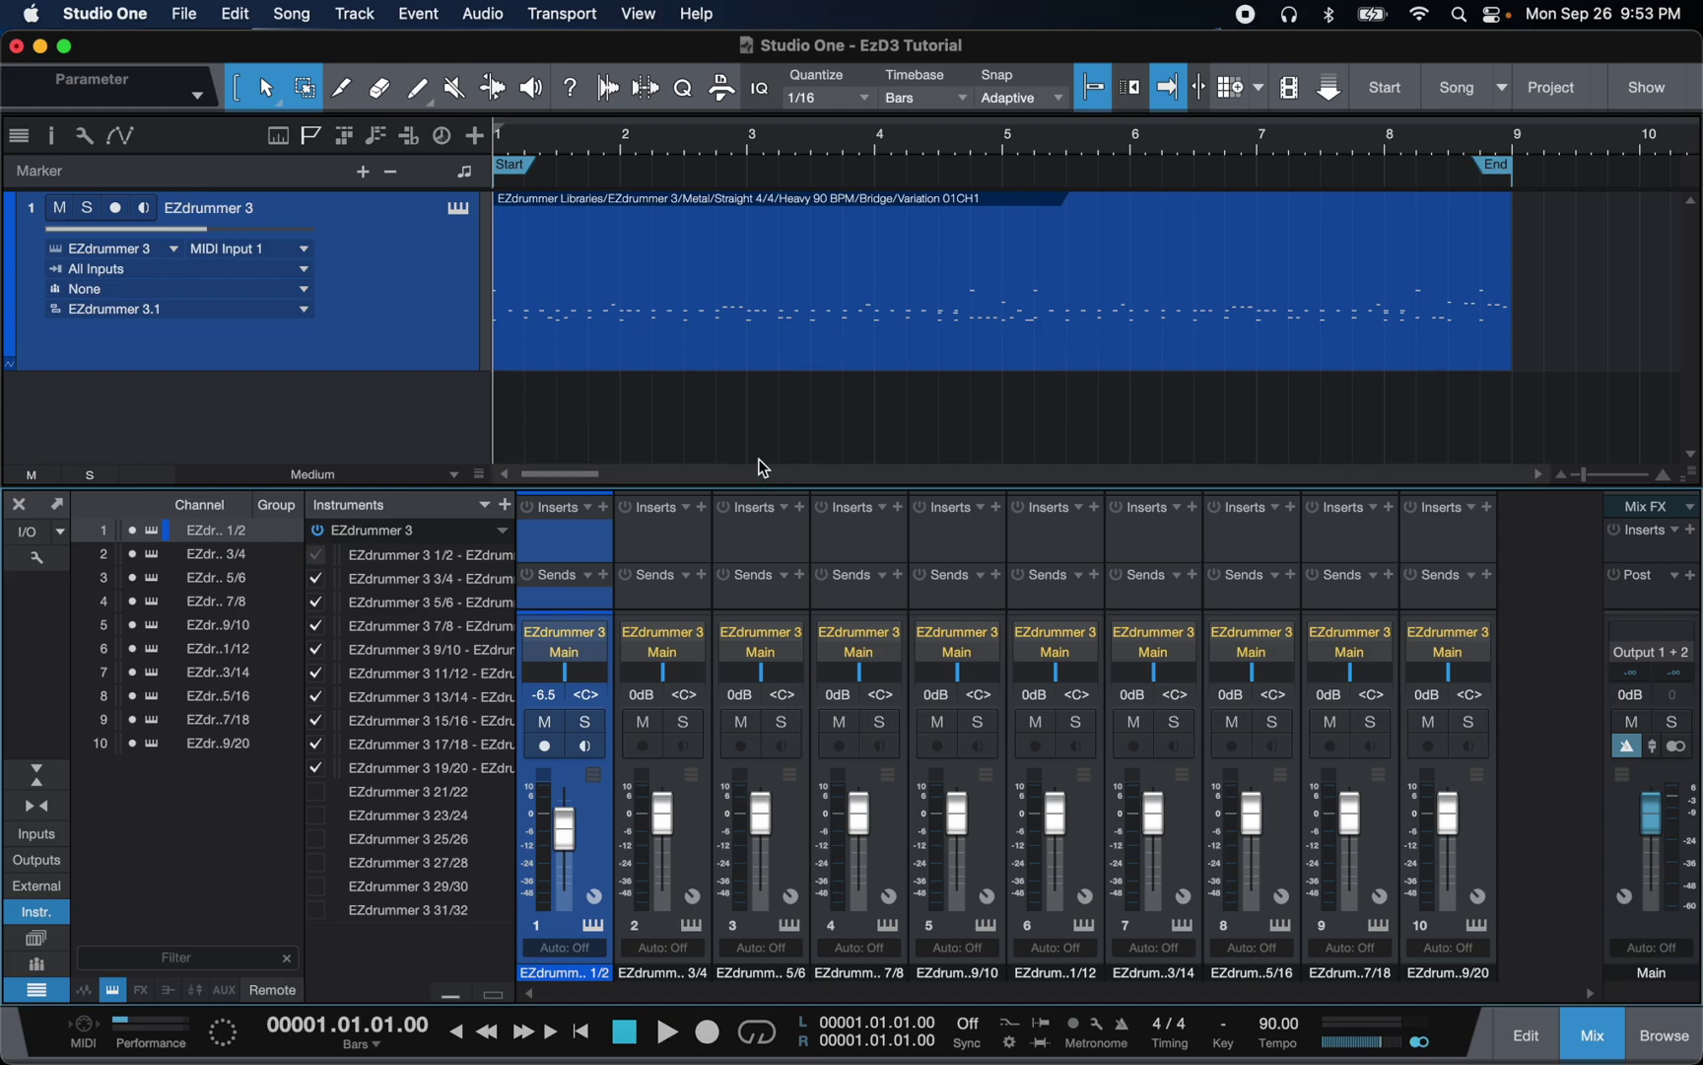
# - Play the song to check the levels of the separate drum channels, then stop and hide the mix console
pyautogui.press('space')
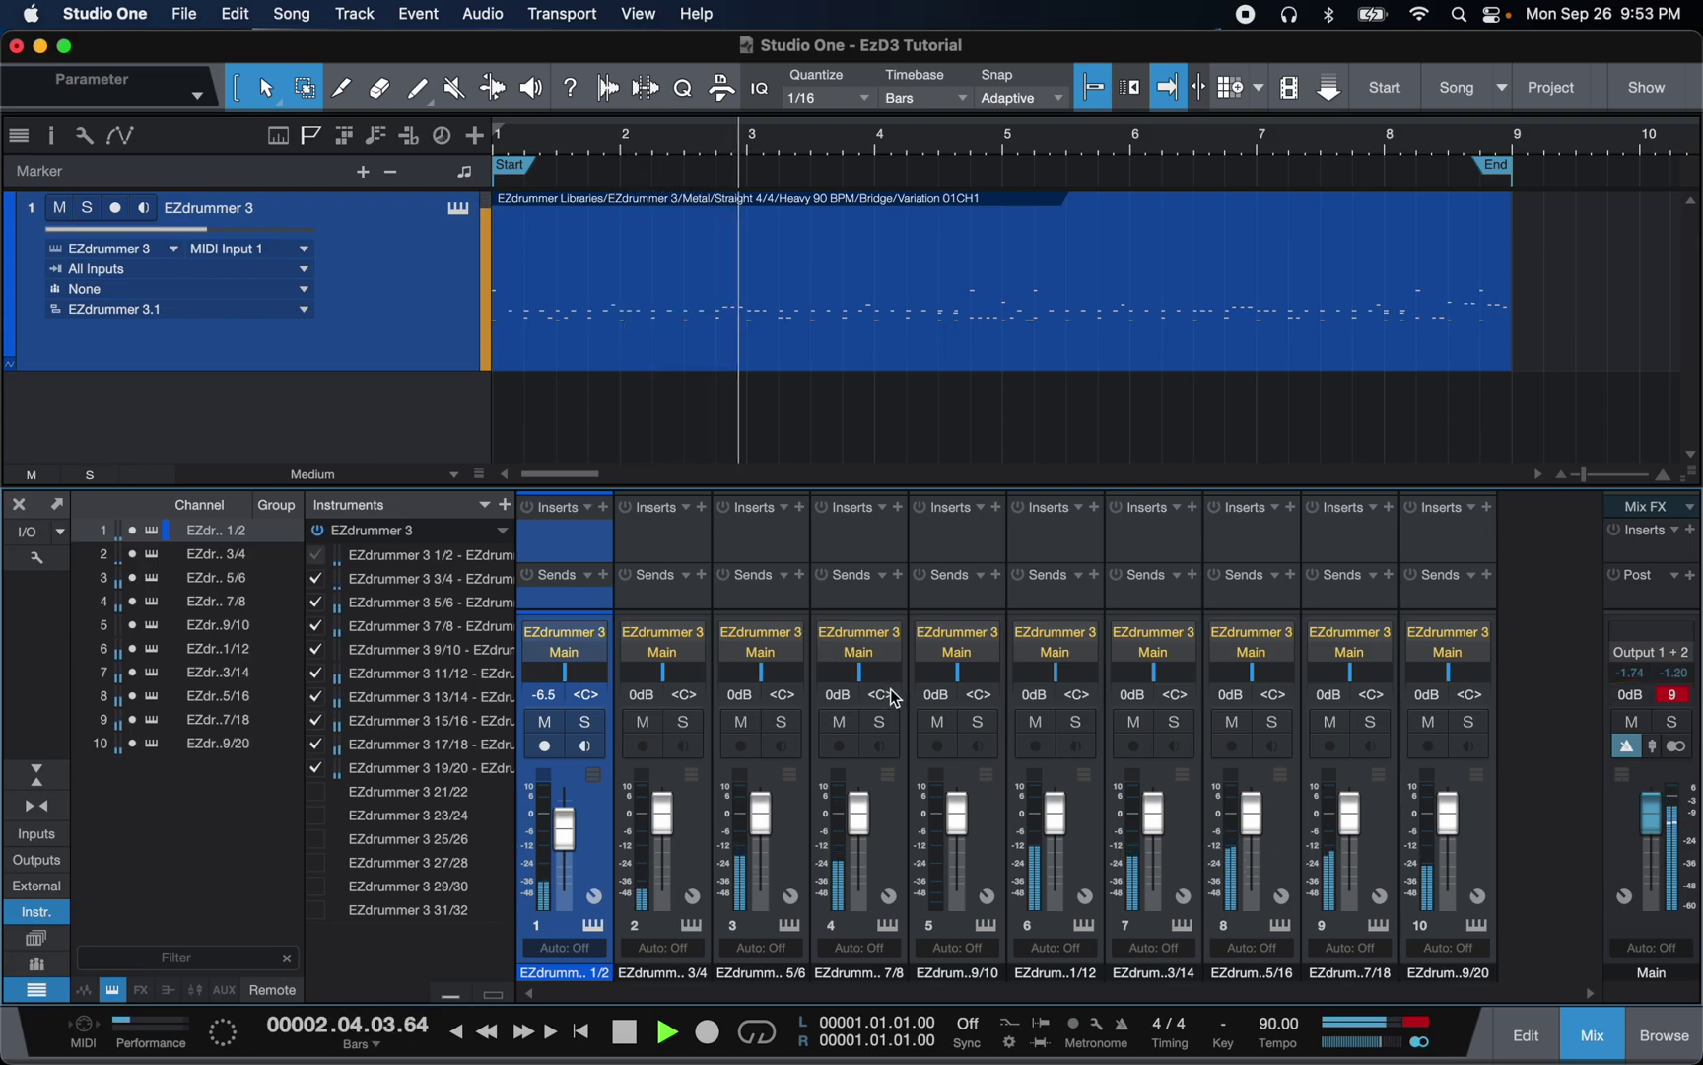
pyautogui.press('space')
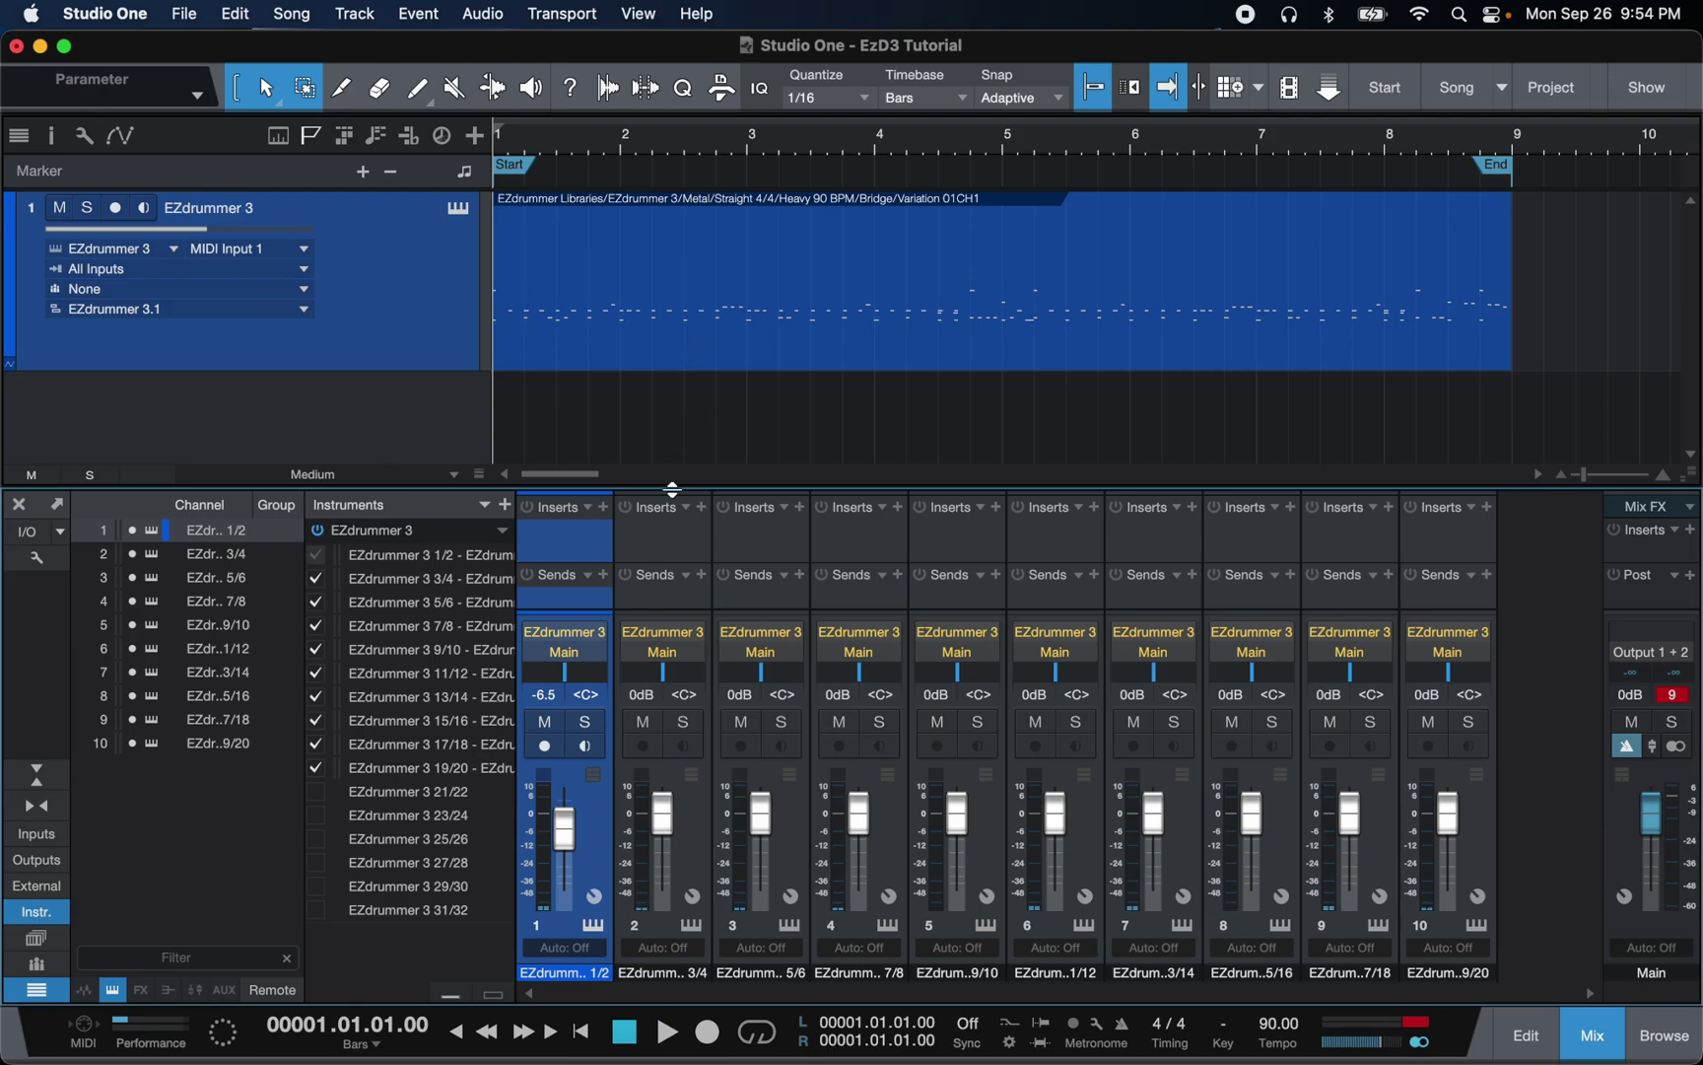
pyautogui.click(1596, 1033)
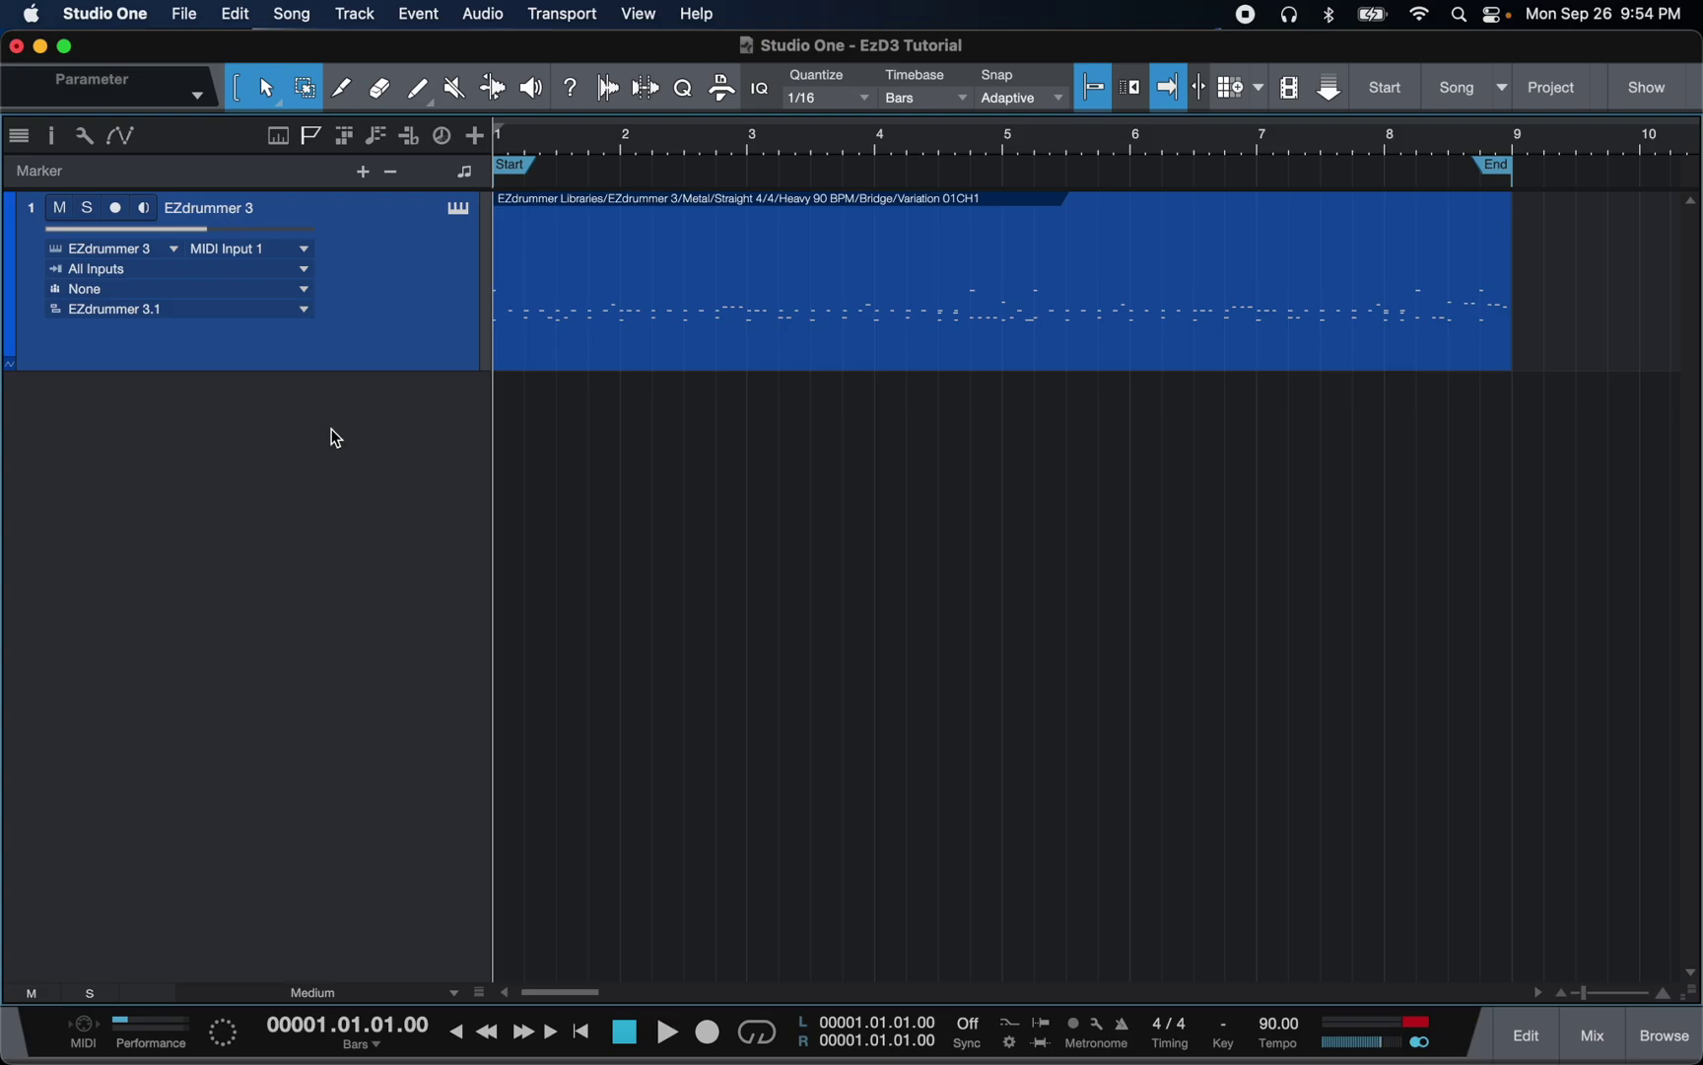
# - Open the stem export settings, compare the Tracks and Channels sources, and keep Channels as the source
pyautogui.click(296, 16)
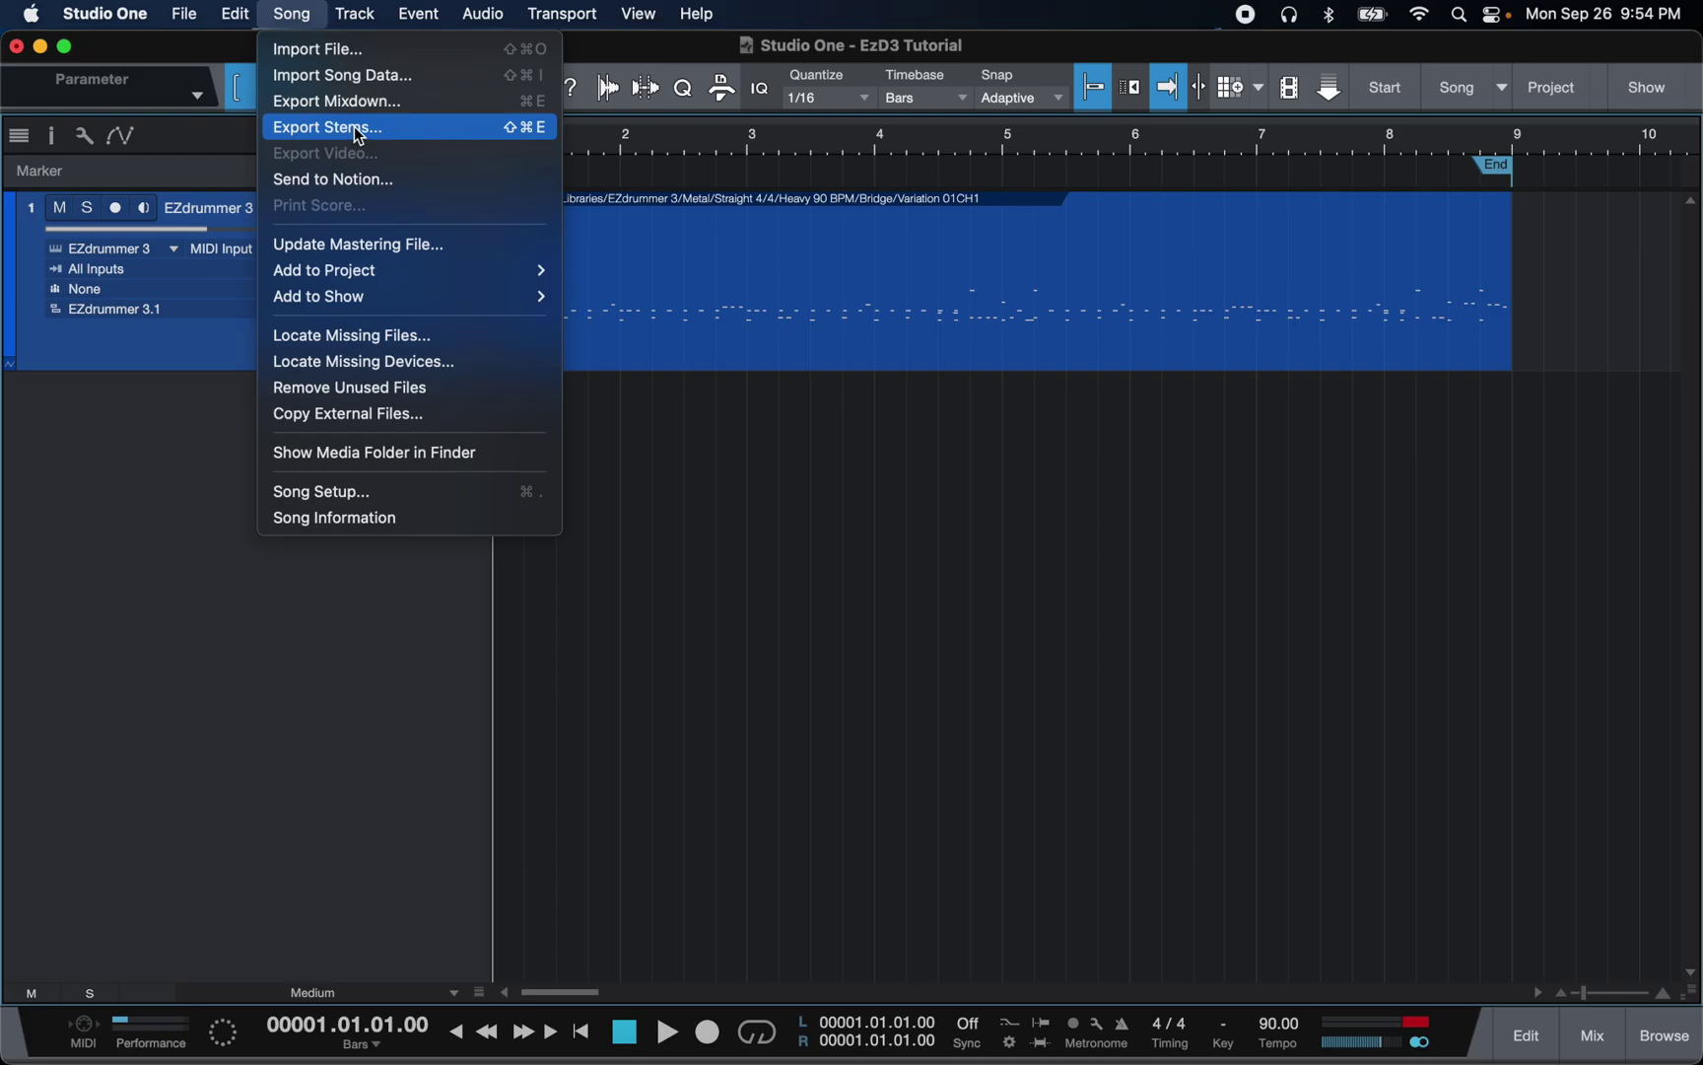
pyautogui.click(358, 128)
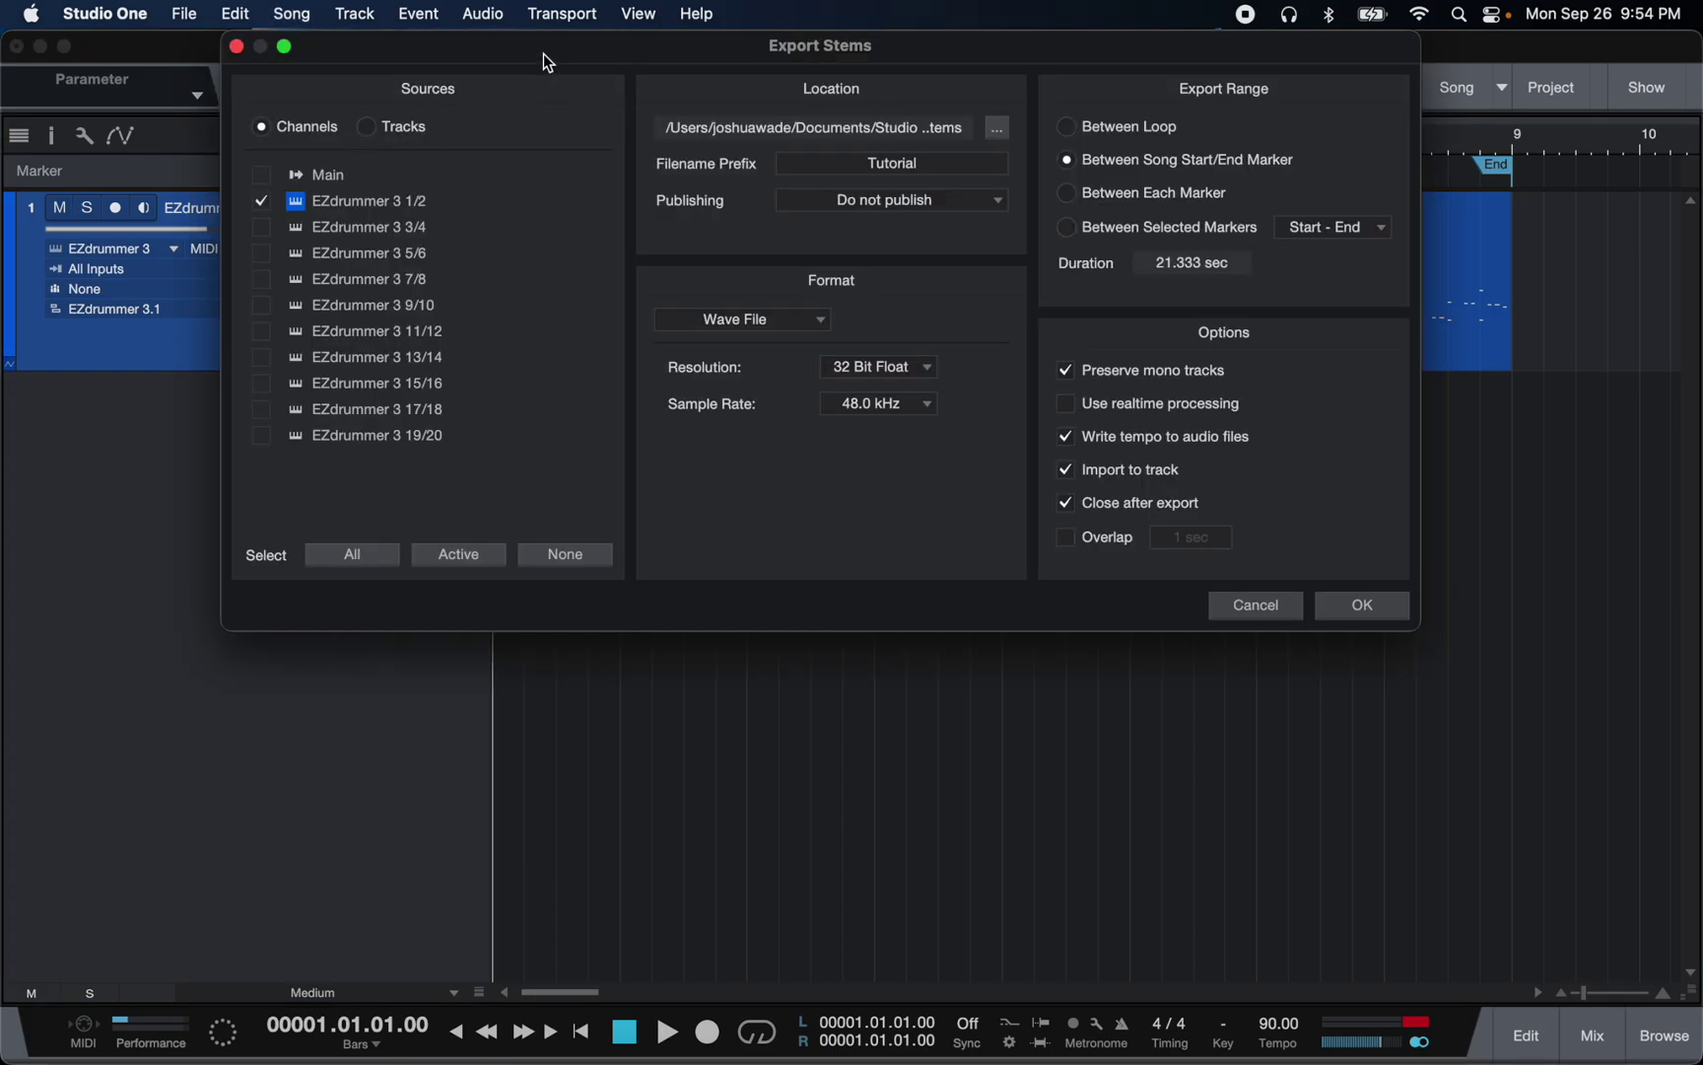
pyautogui.moveTo(543, 53); pyautogui.dragTo(625, 227)
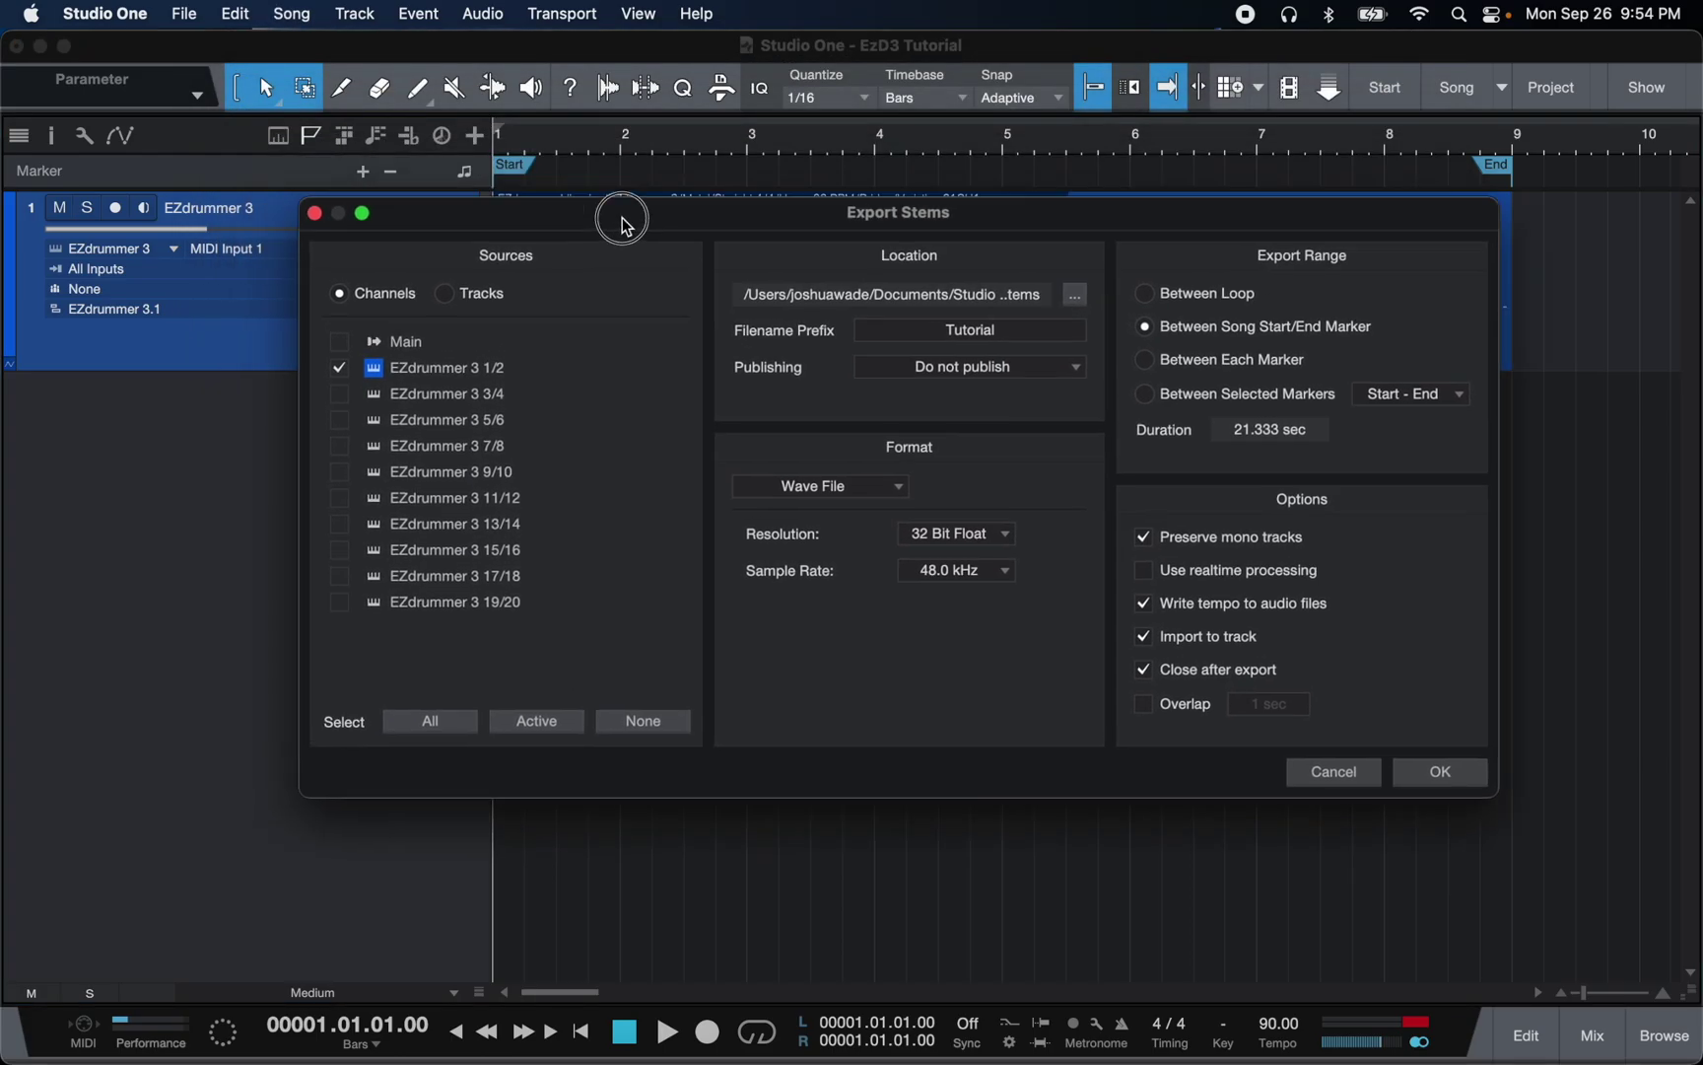
pyautogui.click(448, 294)
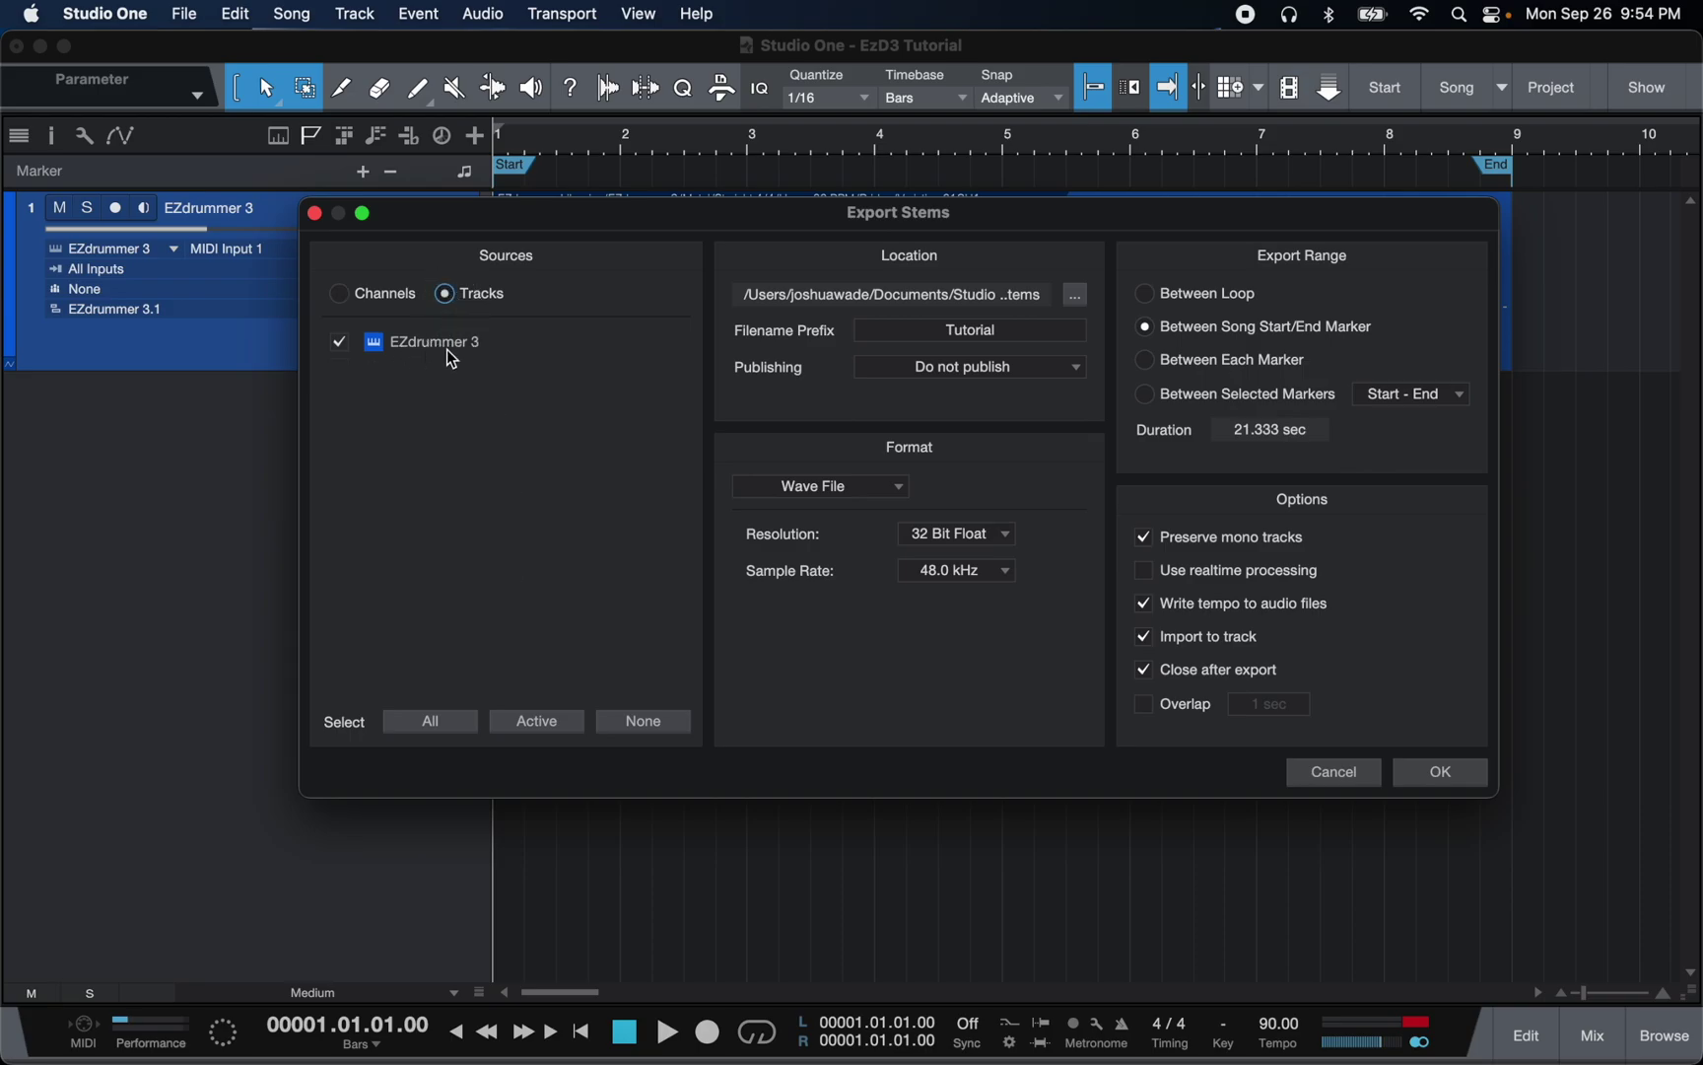
pyautogui.click(340, 293)
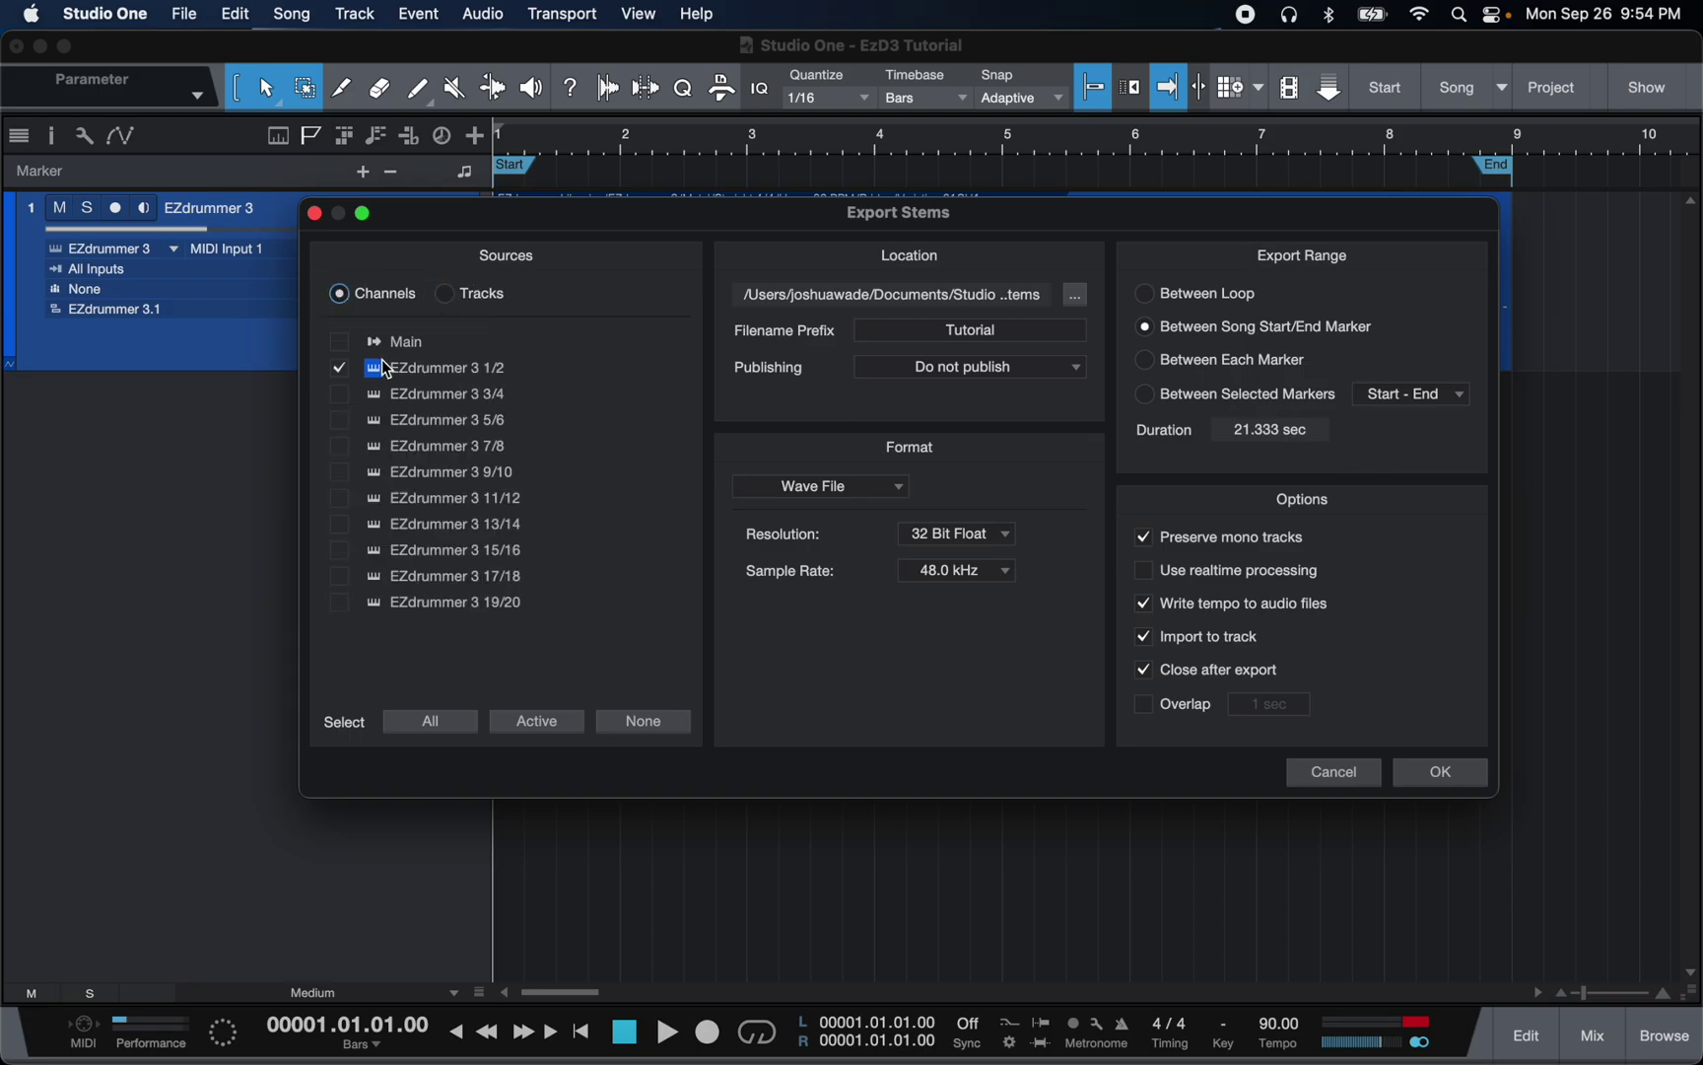
# - Include EZdrummer 3 channels 3/4 through 19/20 as sources and export the stems between the song start and end markers
pyautogui.click(338, 394)
pyautogui.click(340, 420)
pyautogui.click(340, 446)
pyautogui.click(340, 474)
pyautogui.click(338, 604)
pyautogui.moveTo(1211, 204); pyautogui.dragTo(1163, 308)
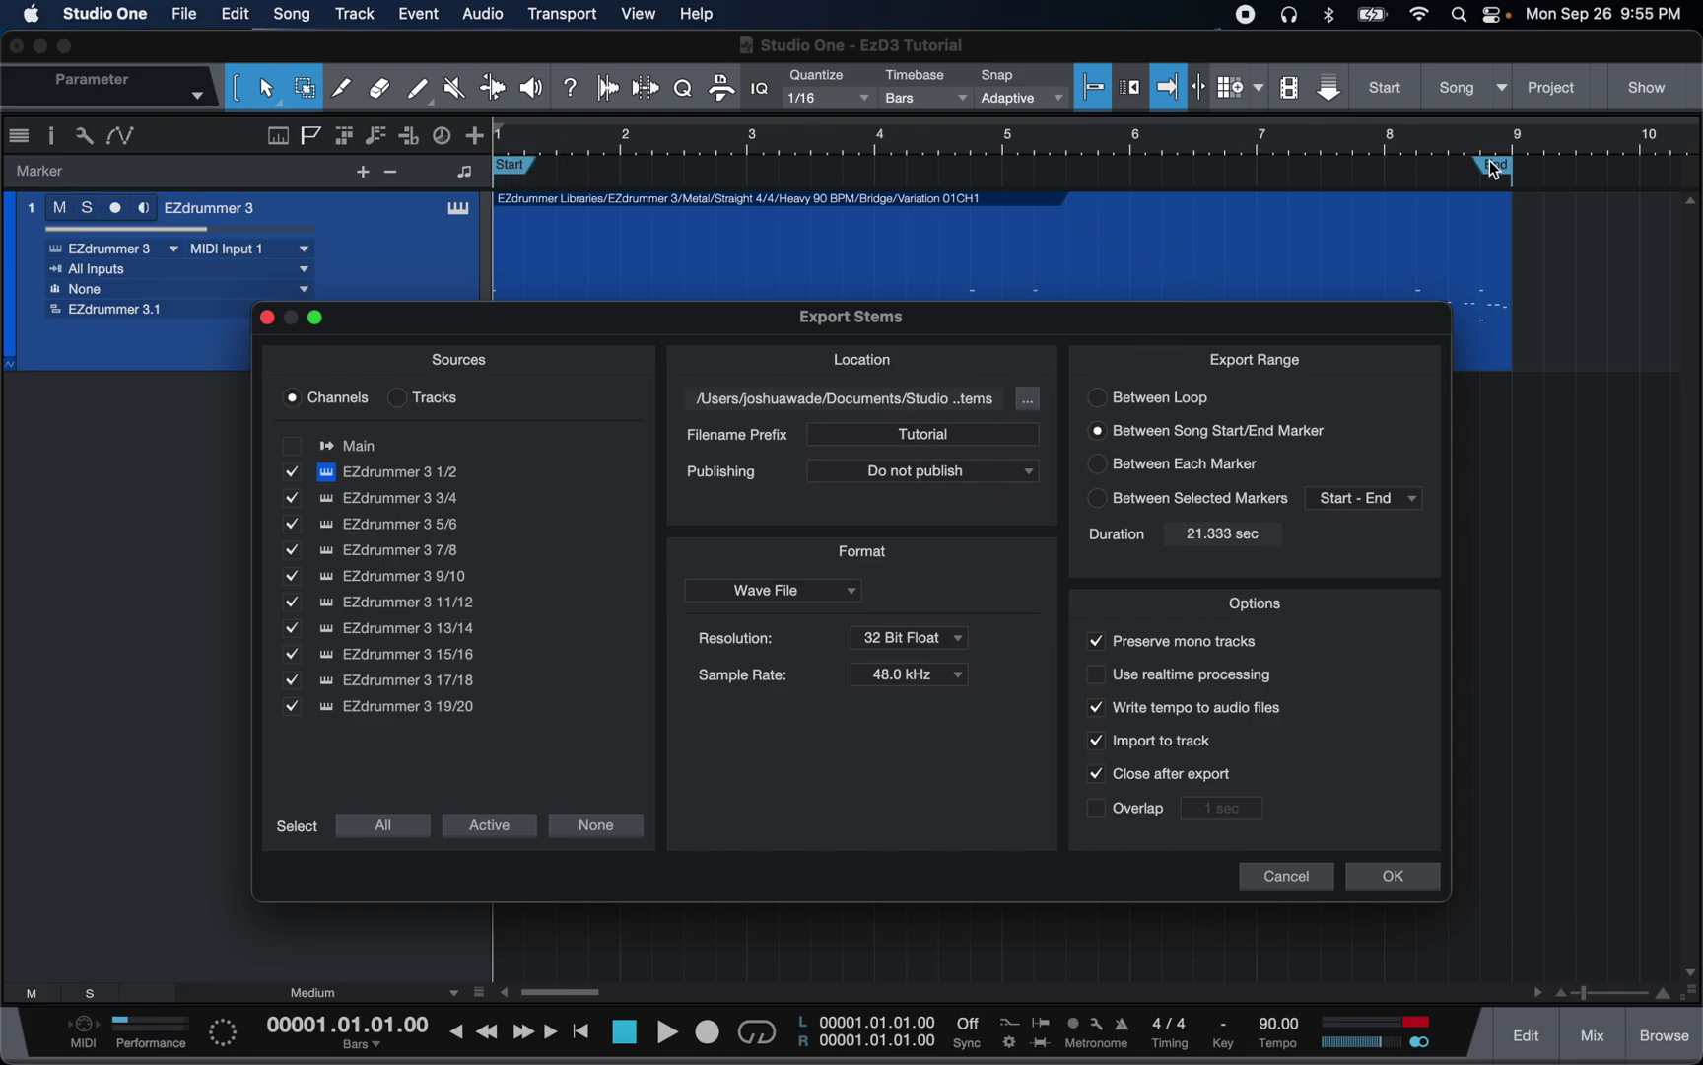
pyautogui.moveTo(1133, 309); pyautogui.dragTo(1158, 365)
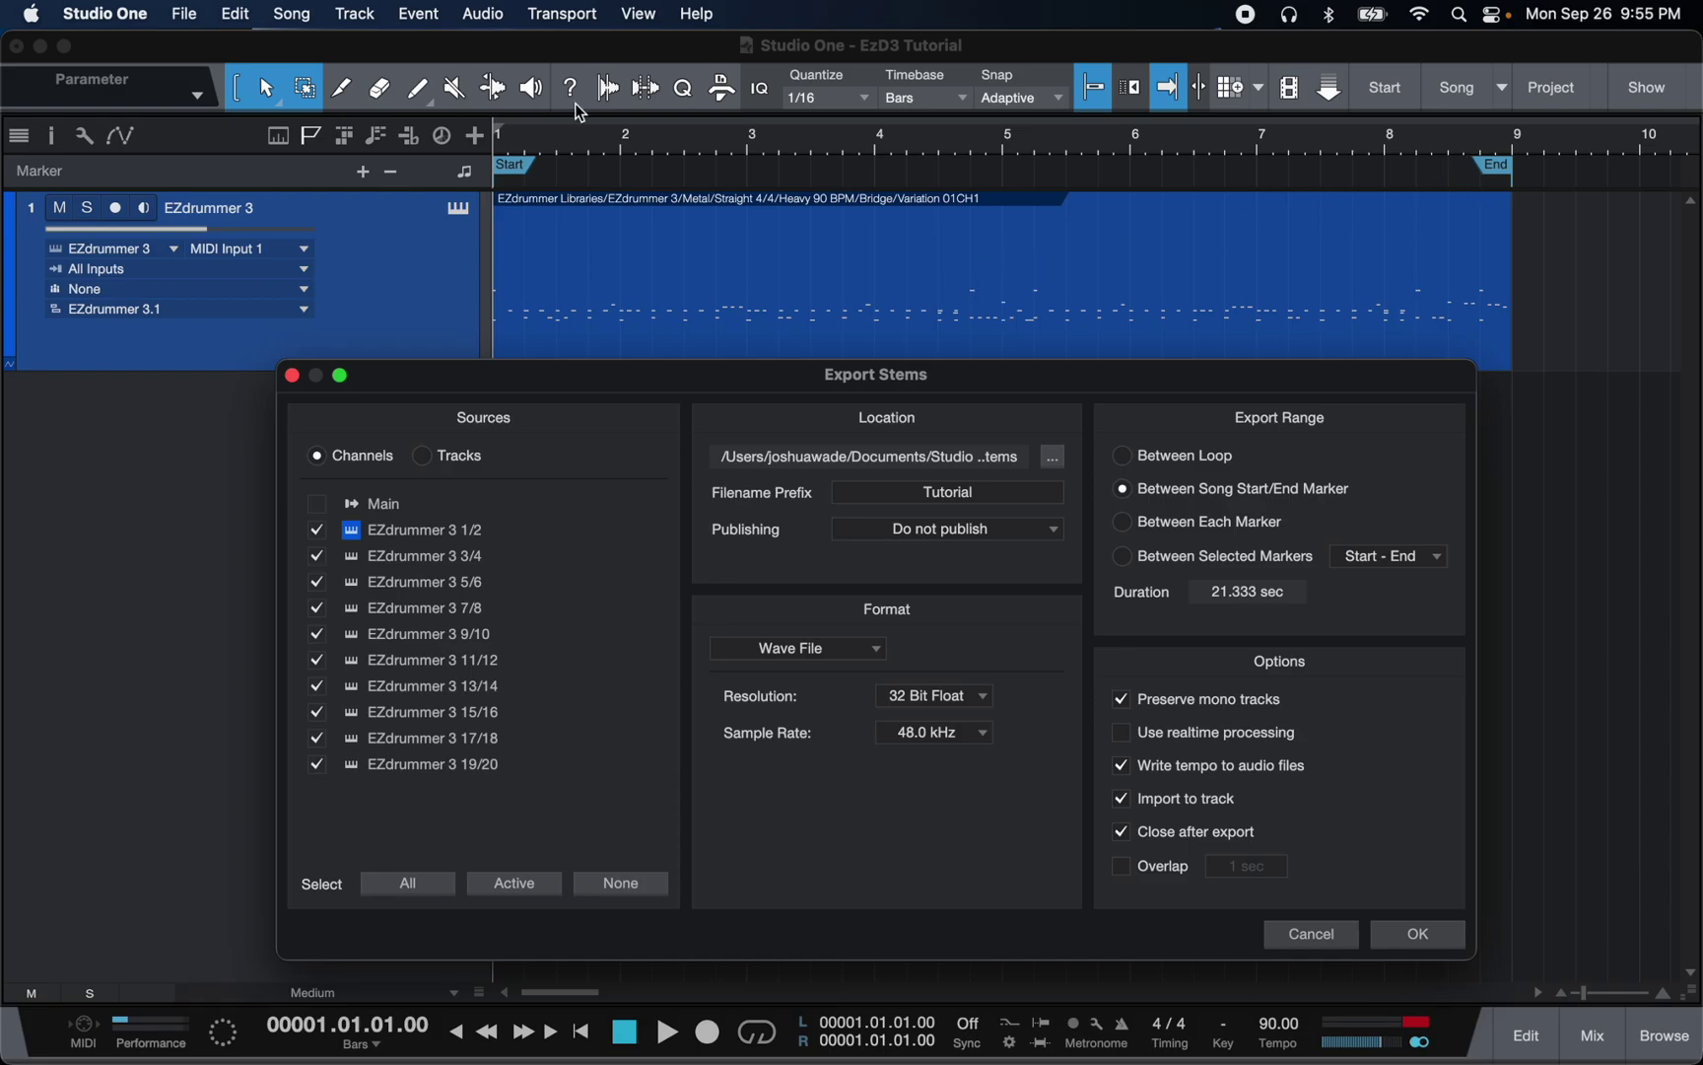
pyautogui.moveTo(720, 371); pyautogui.dragTo(712, 239)
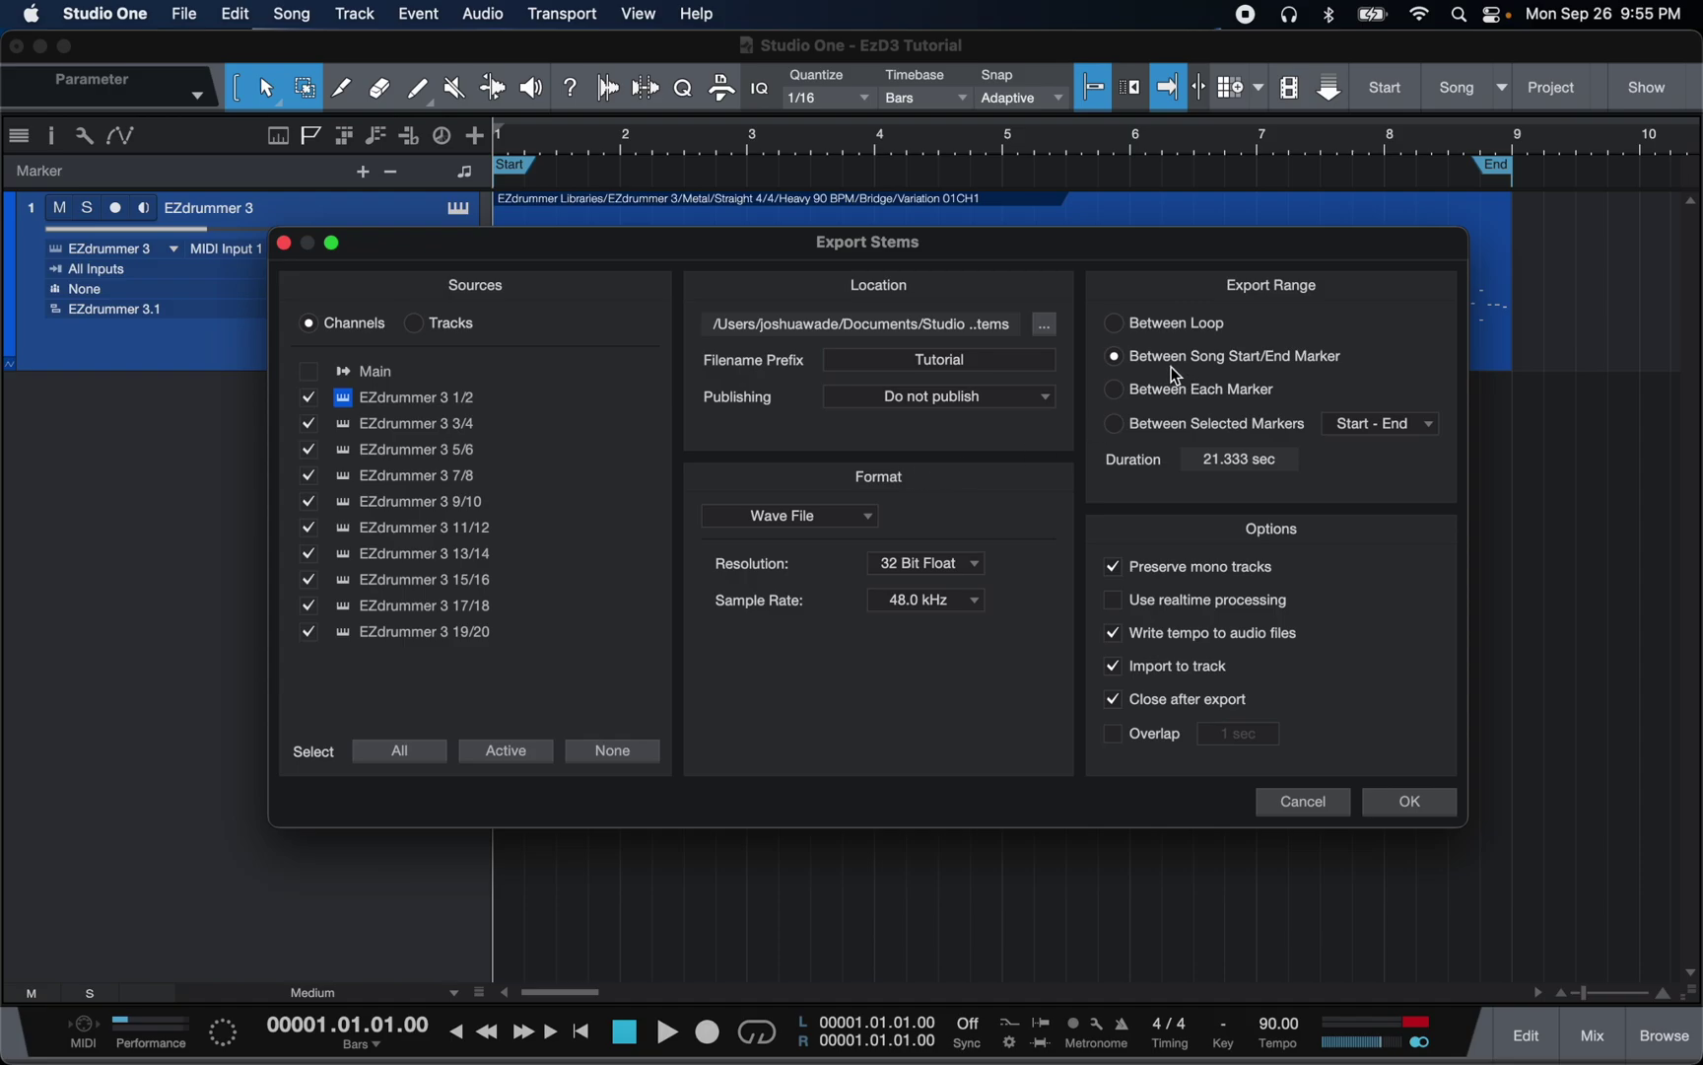
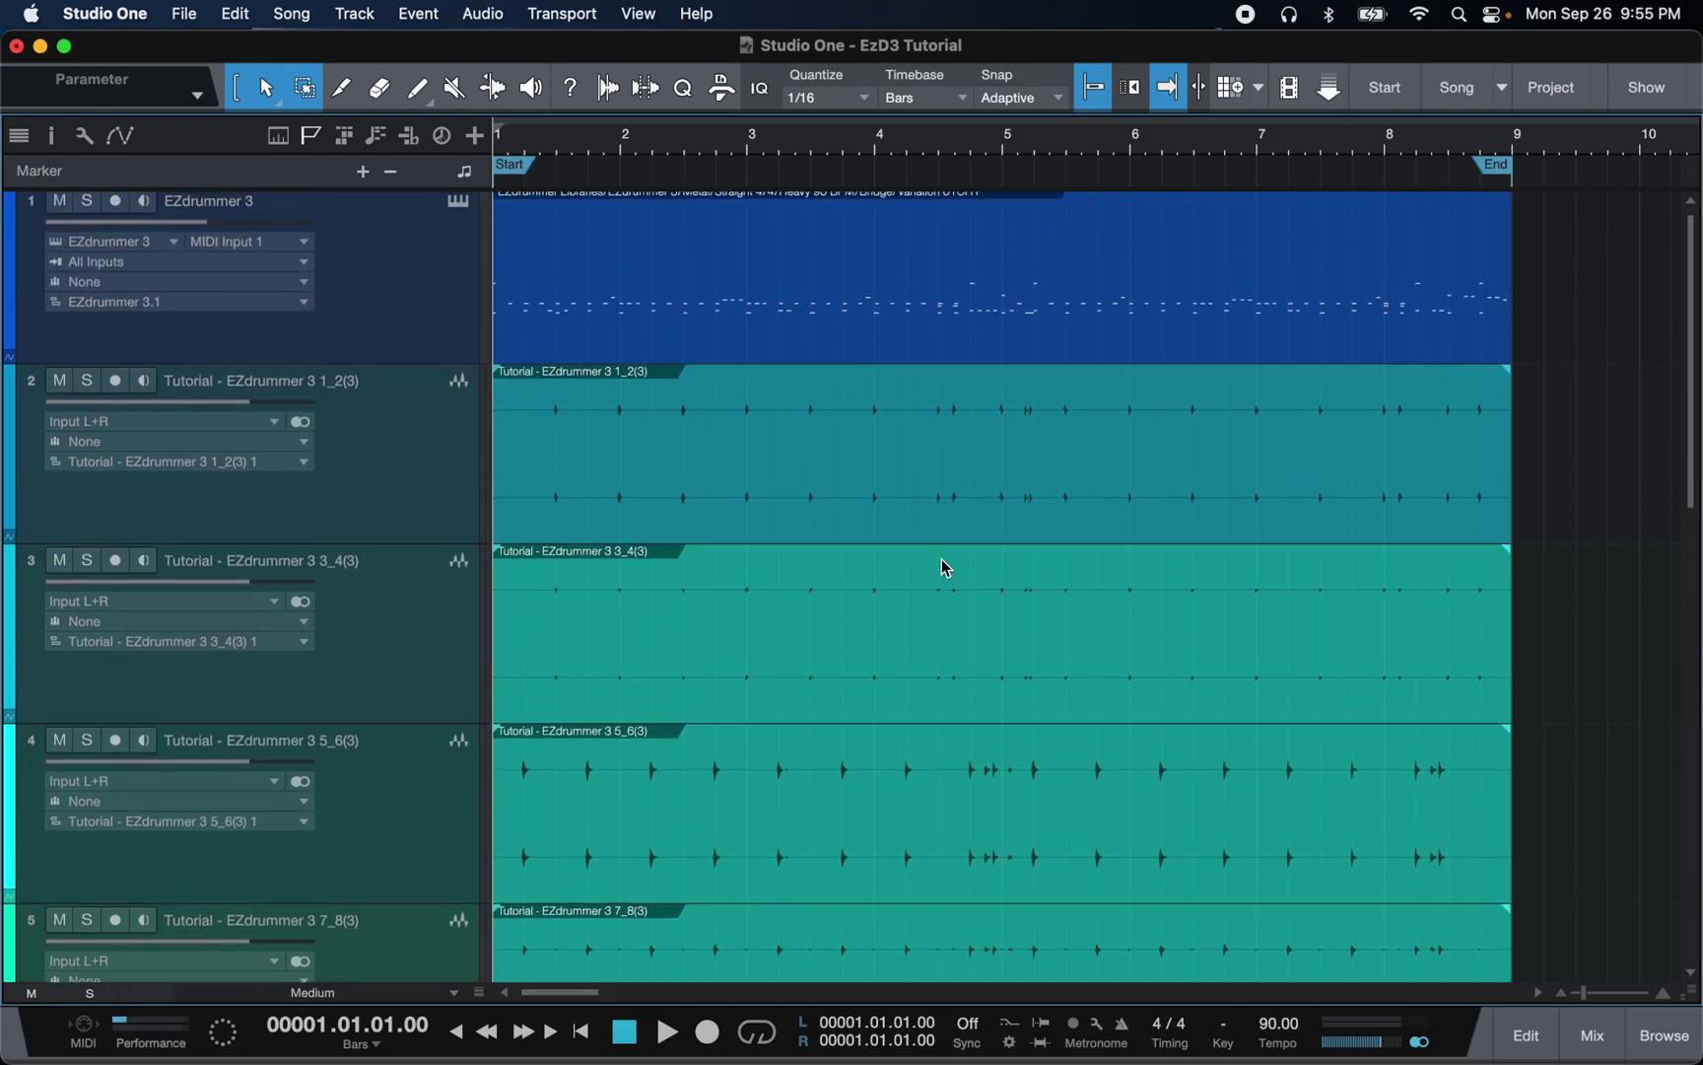
# - Look over the imported stem tracks, inspect EZdrummer 3's drum and mixer preset options, and close the instrument window
pyautogui.scroll(-5, 942, 569)
pyautogui.scroll(-5, 941, 569)
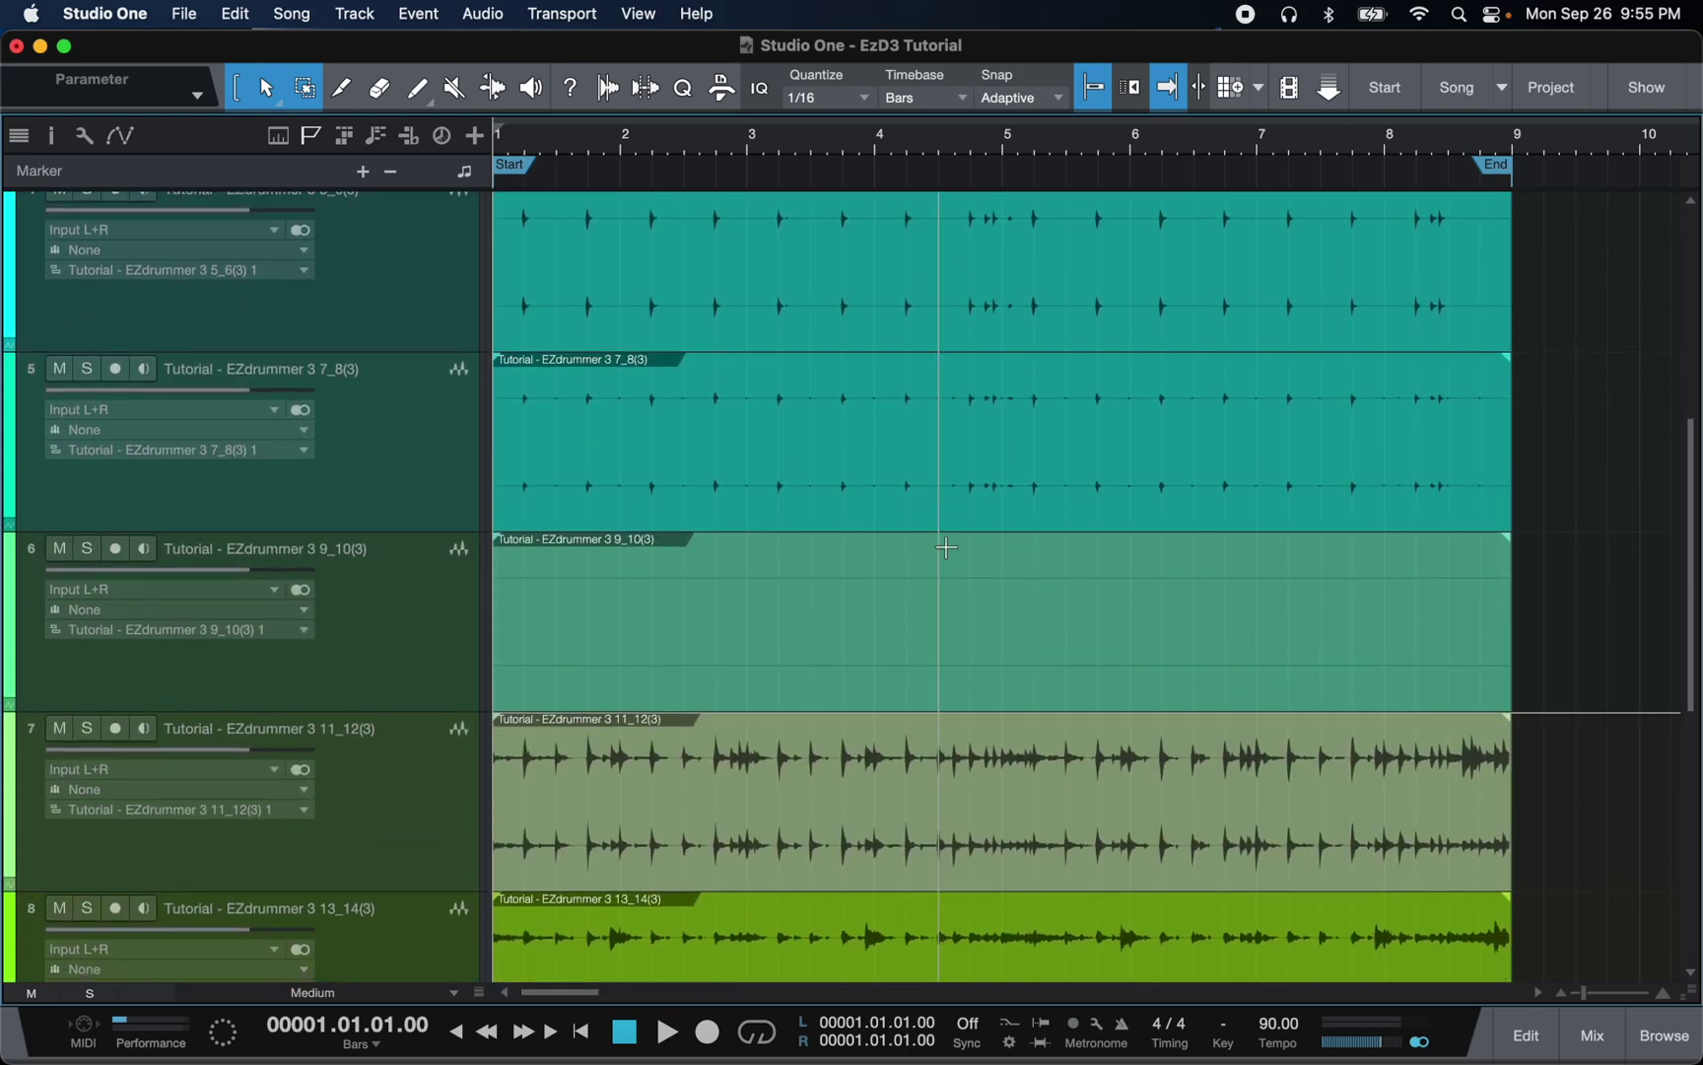
pyautogui.scroll(6, 578, 286)
pyautogui.click(456, 213)
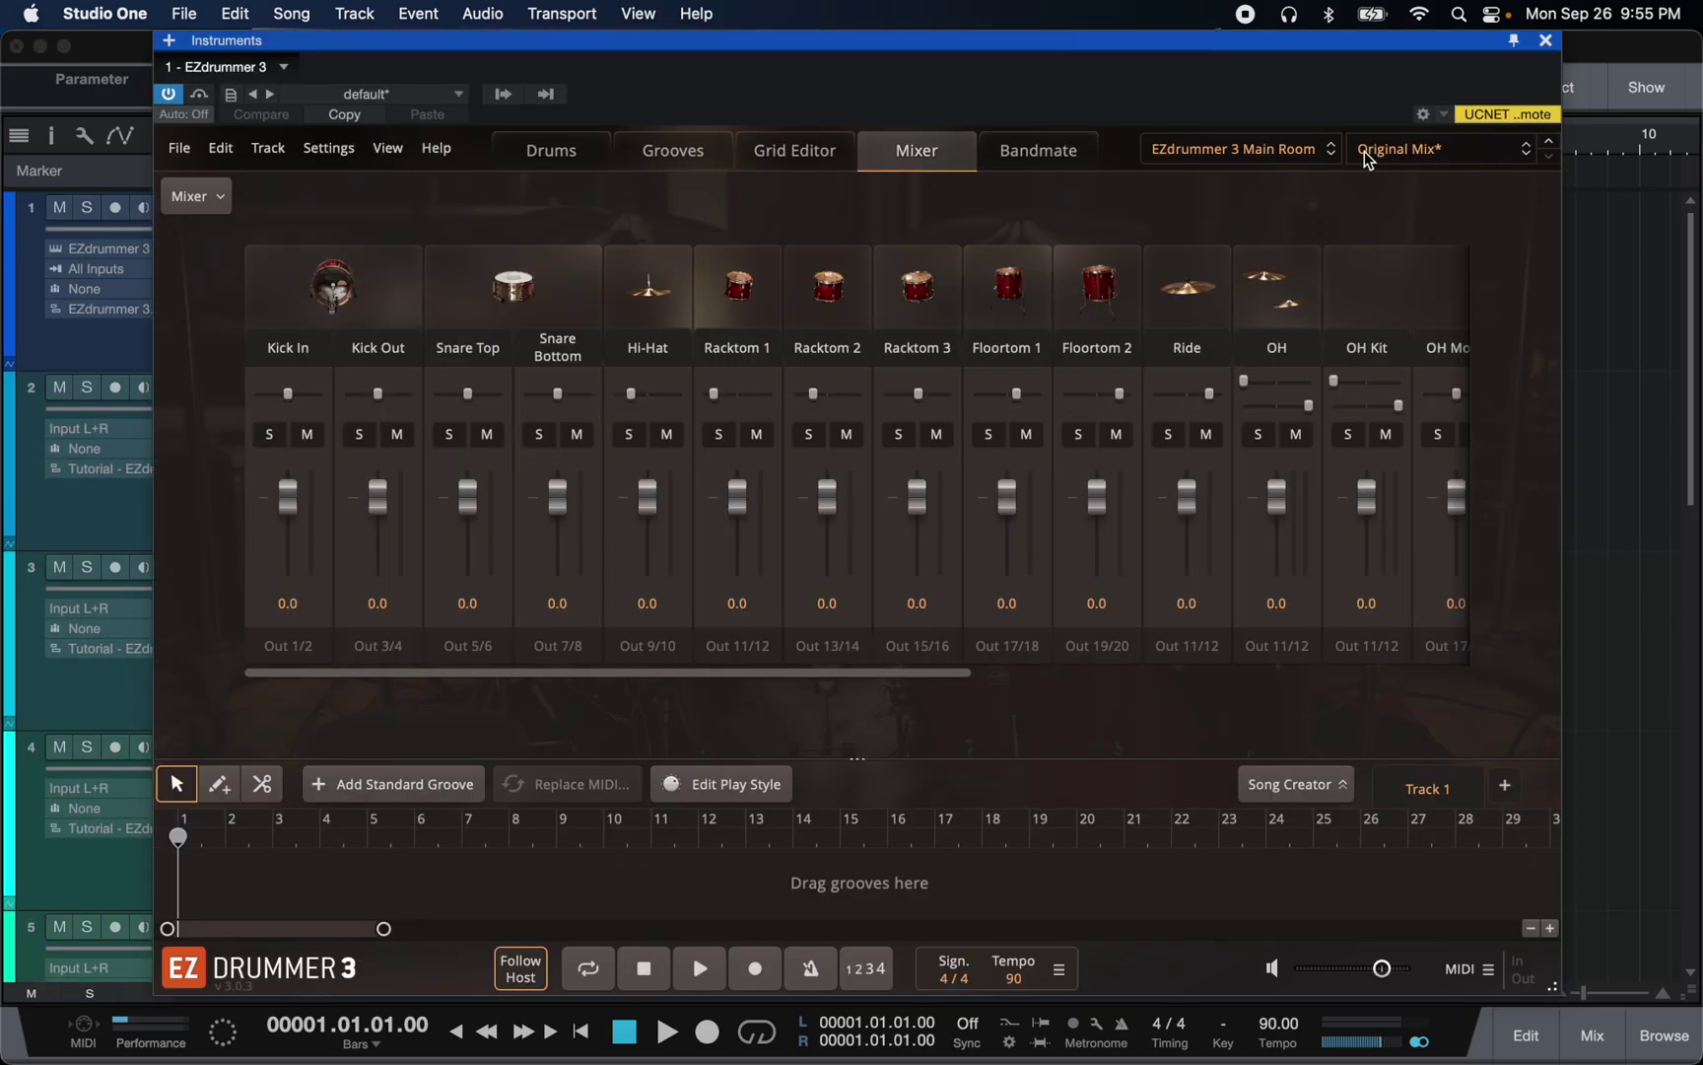
pyautogui.click(1432, 158)
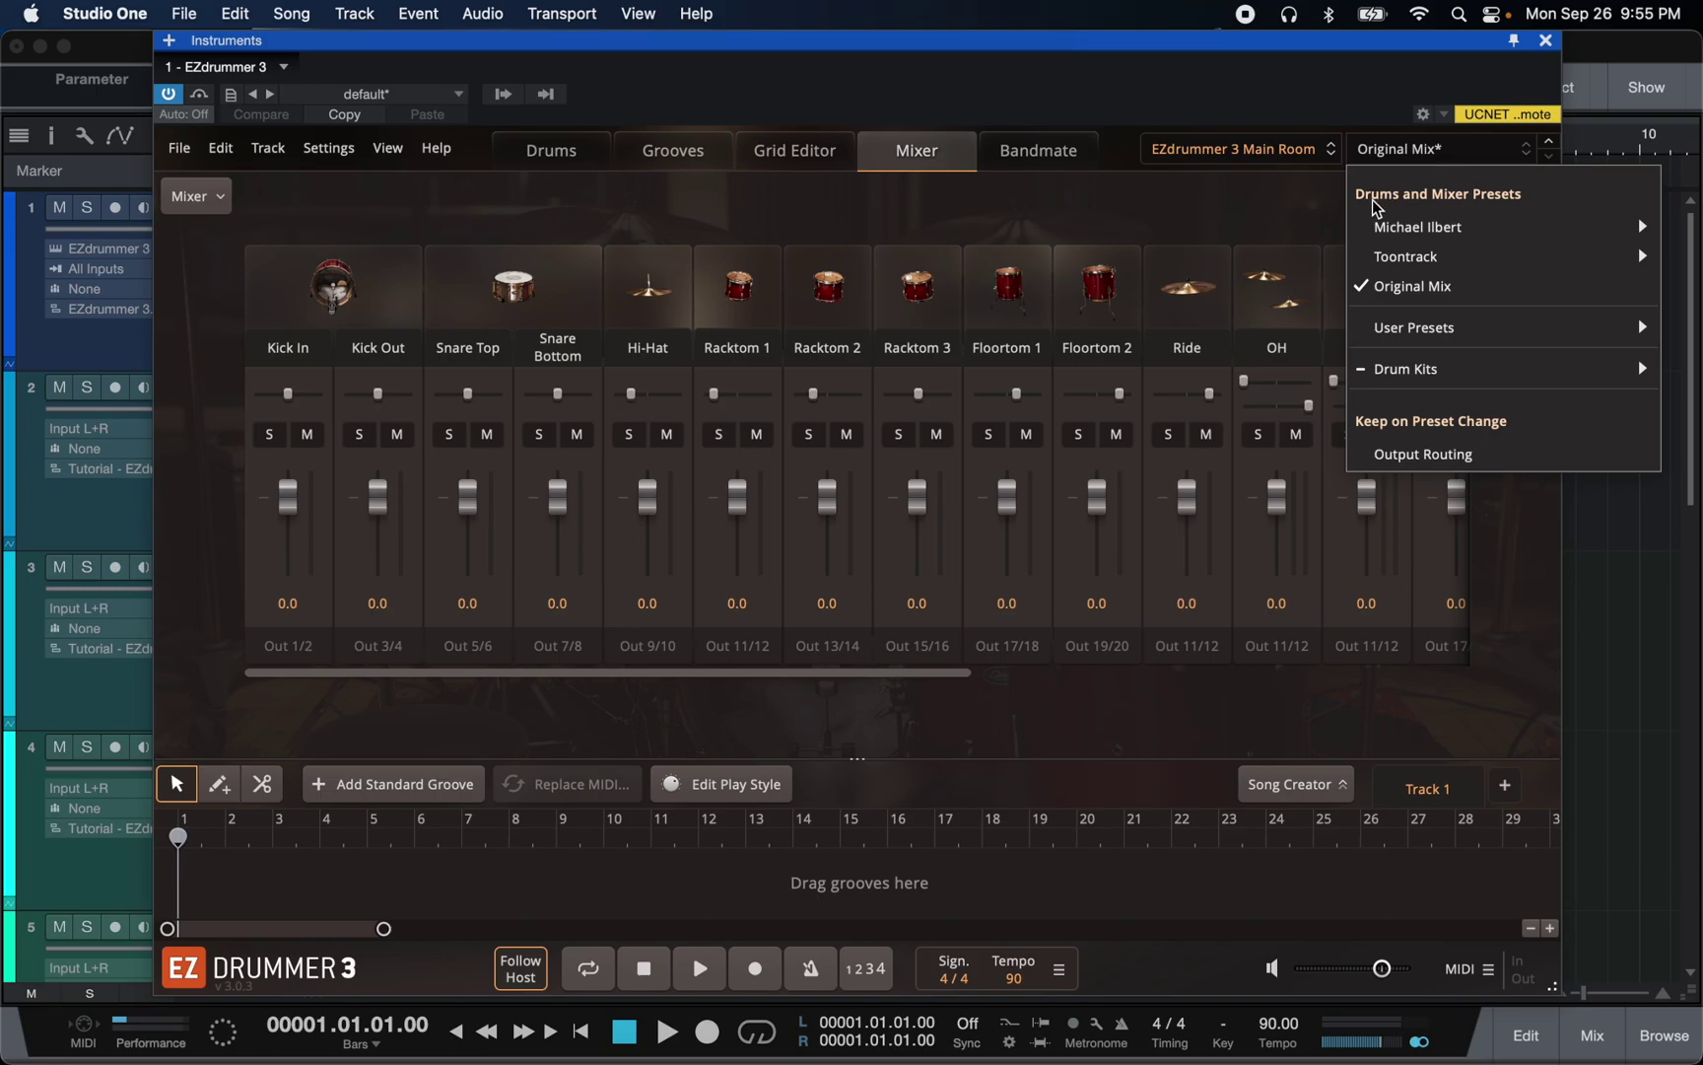
pyautogui.click(1188, 729)
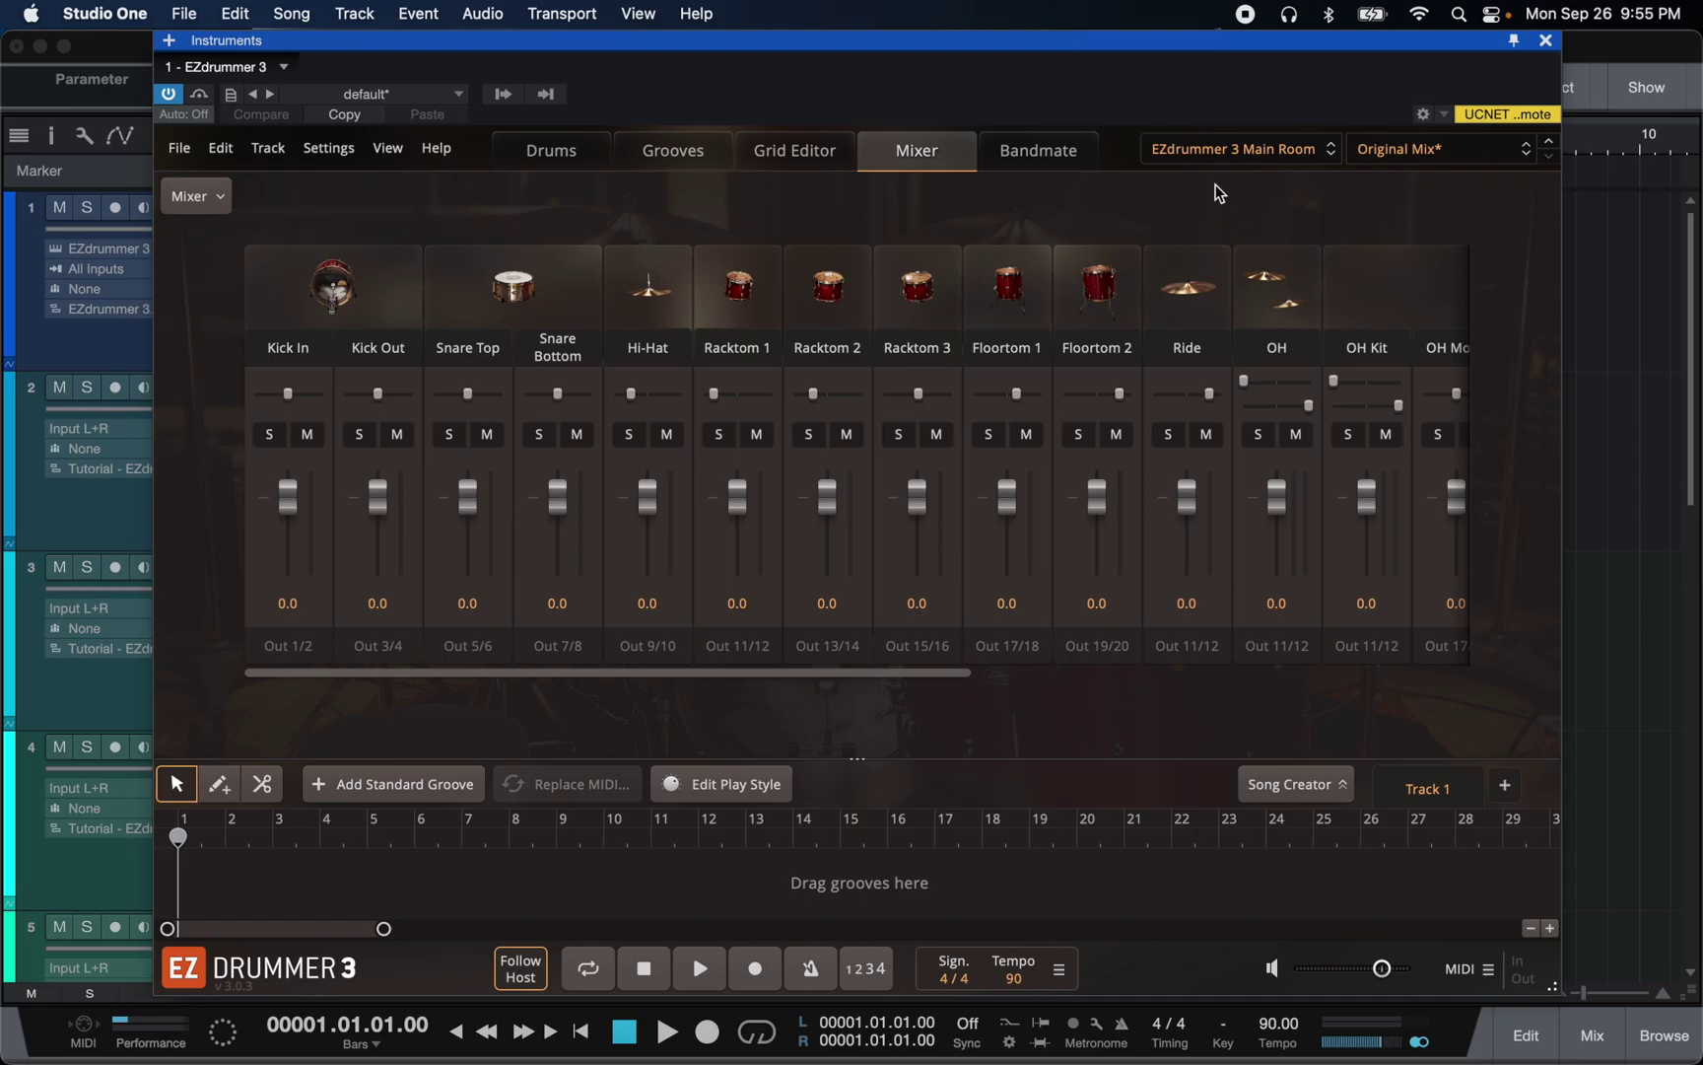
pyautogui.click(1546, 41)
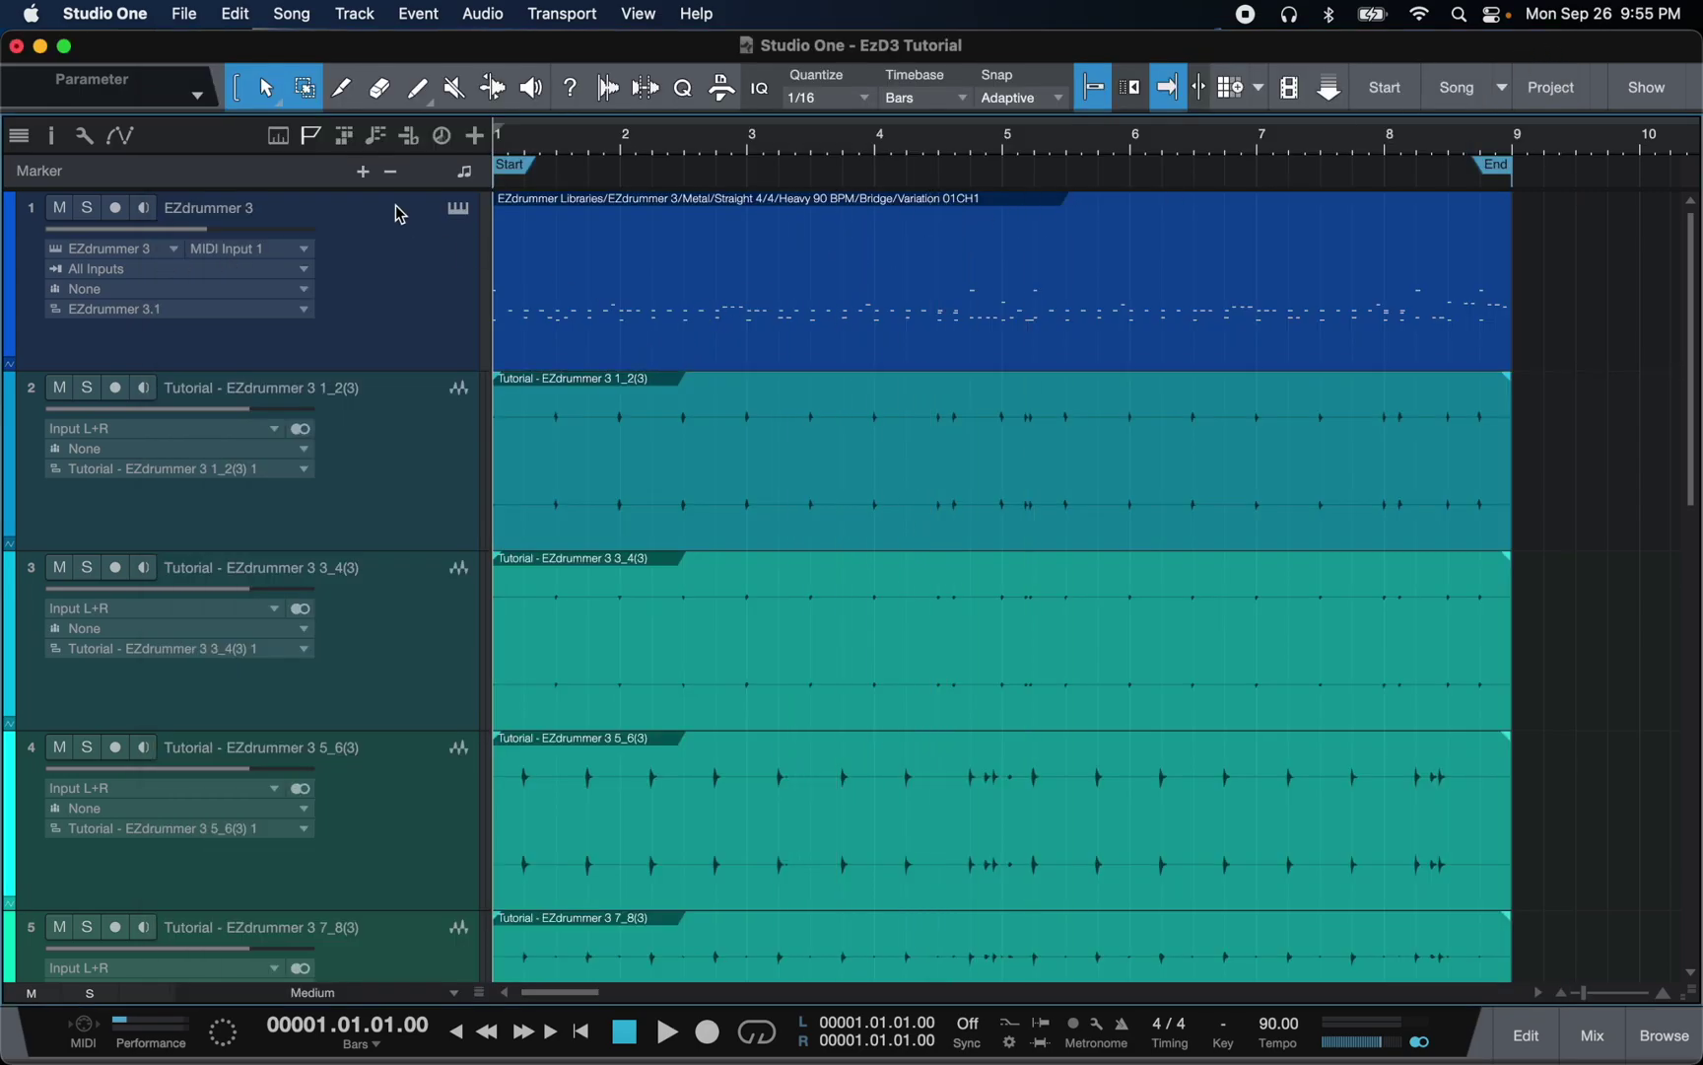
# - Mute the EZdrummer 3 instrument track and play the song to hear the imported stems, stopping after a short listen
pyautogui.click(60, 208)
pyautogui.scroll(-5, 717, 522)
pyautogui.press('space')
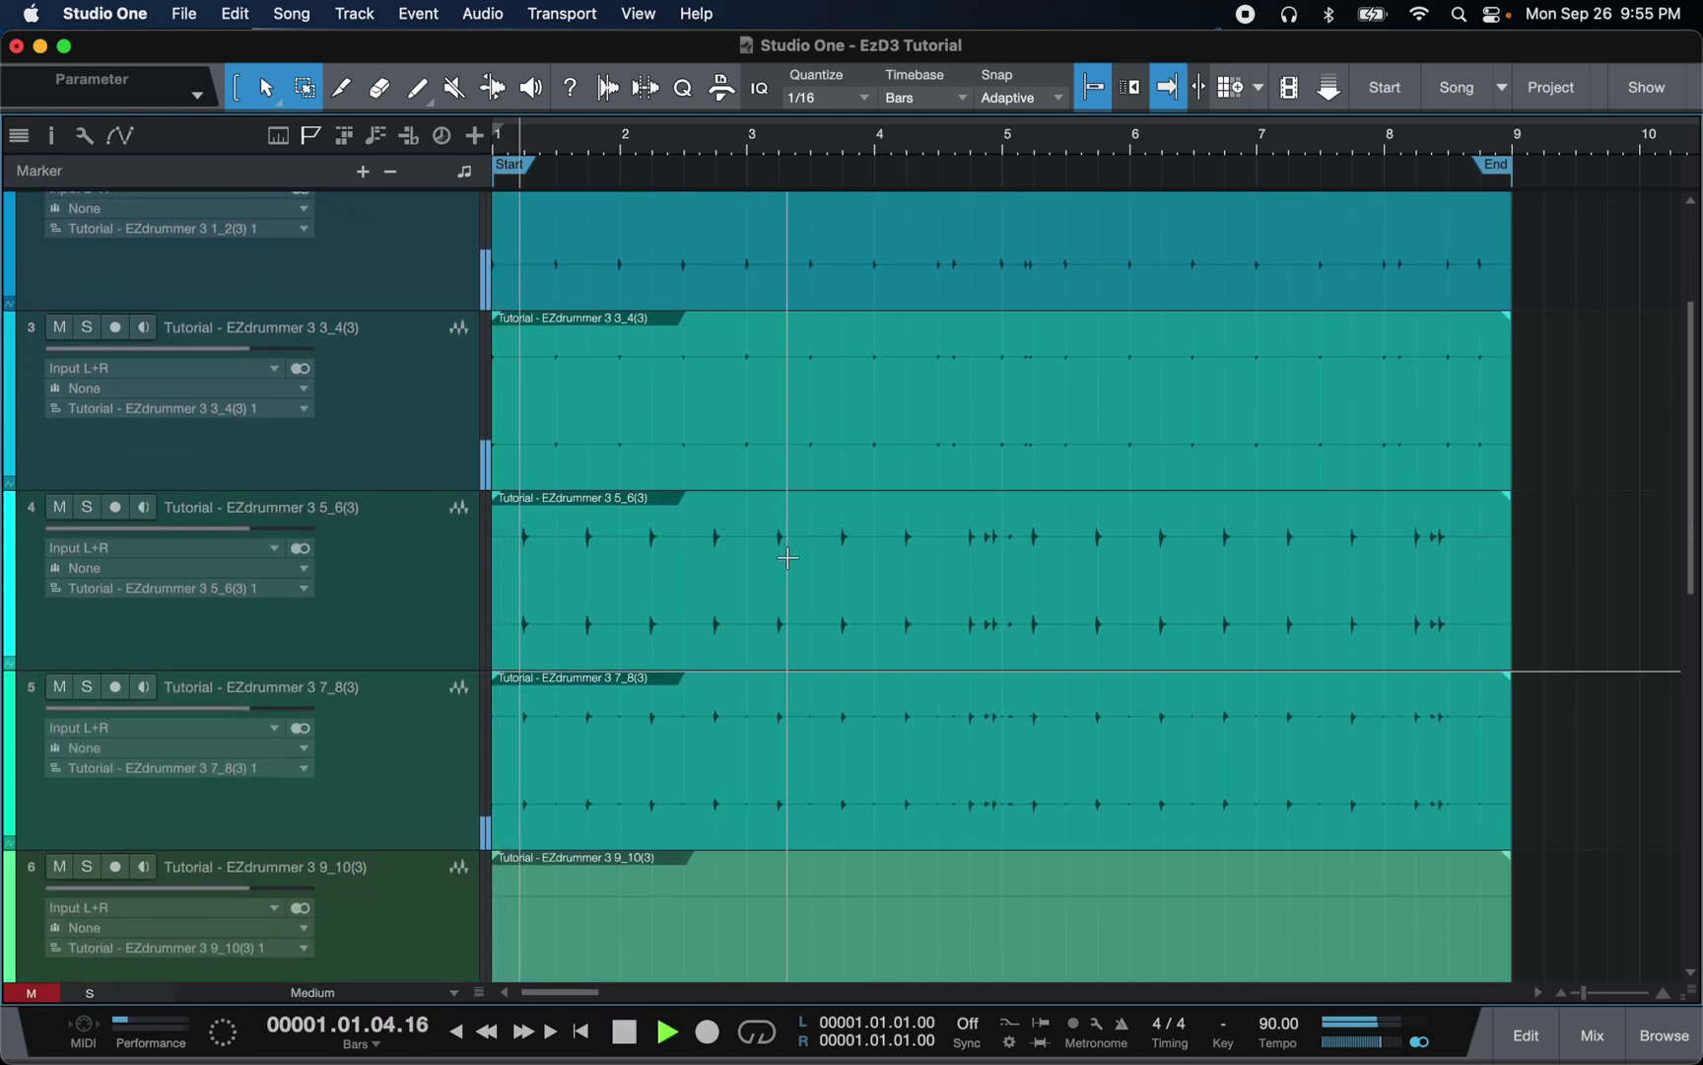
pyautogui.scroll(-9, 787, 558)
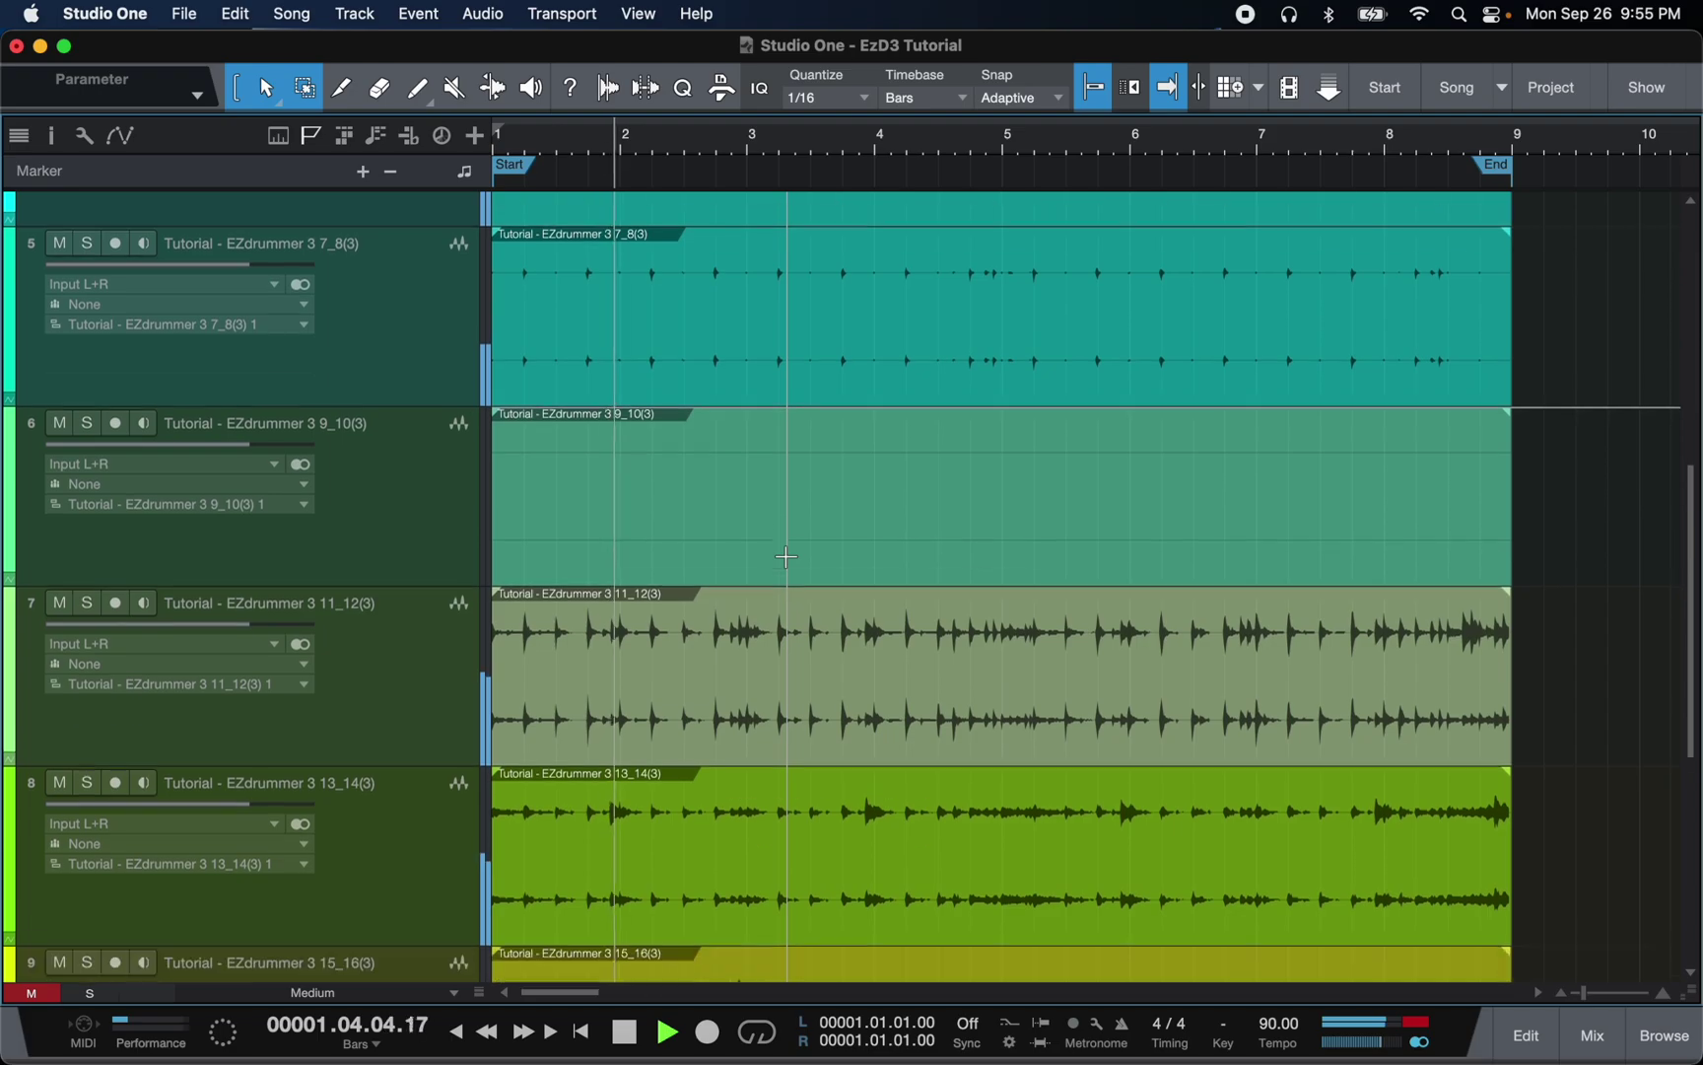
pyautogui.scroll(-11, 785, 557)
pyautogui.scroll(8, 784, 556)
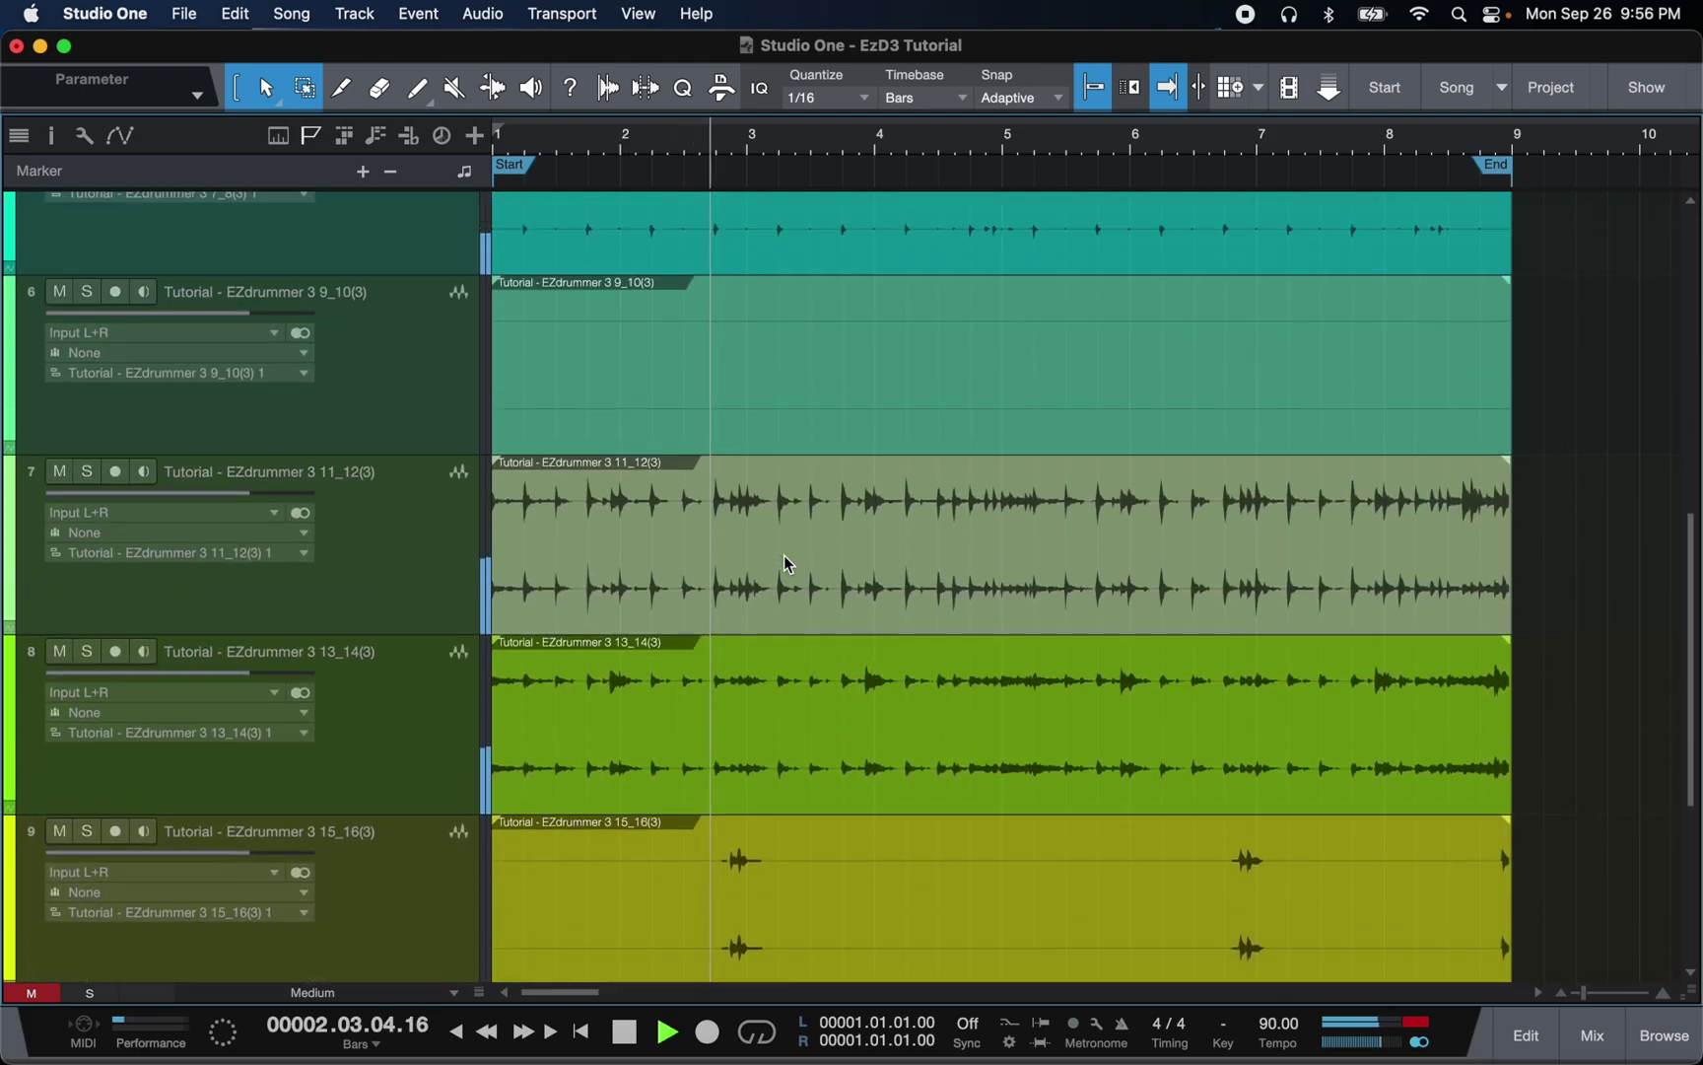
pyautogui.scroll(-1, 784, 555)
pyautogui.scroll(2, 778, 556)
pyautogui.press('space')
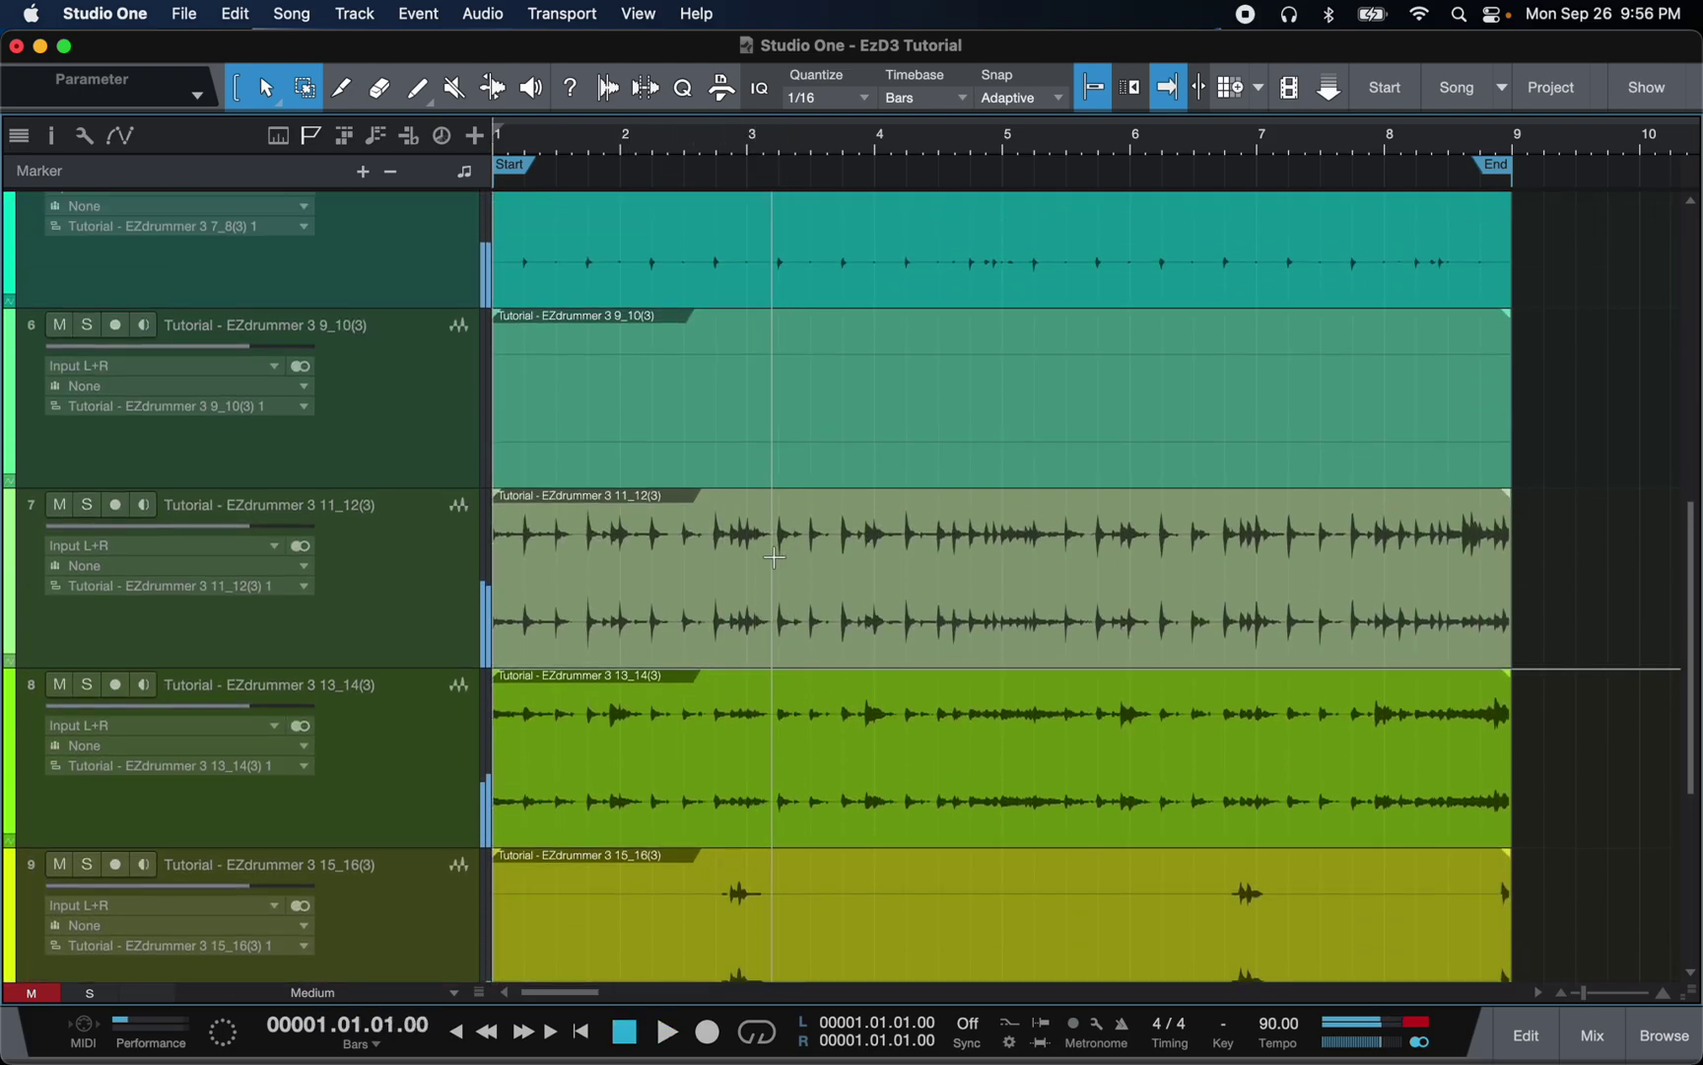
# - Remove the empty Tutorial - EZdrummer 3 9_10(3) stem track from the song
pyautogui.click(611, 416)
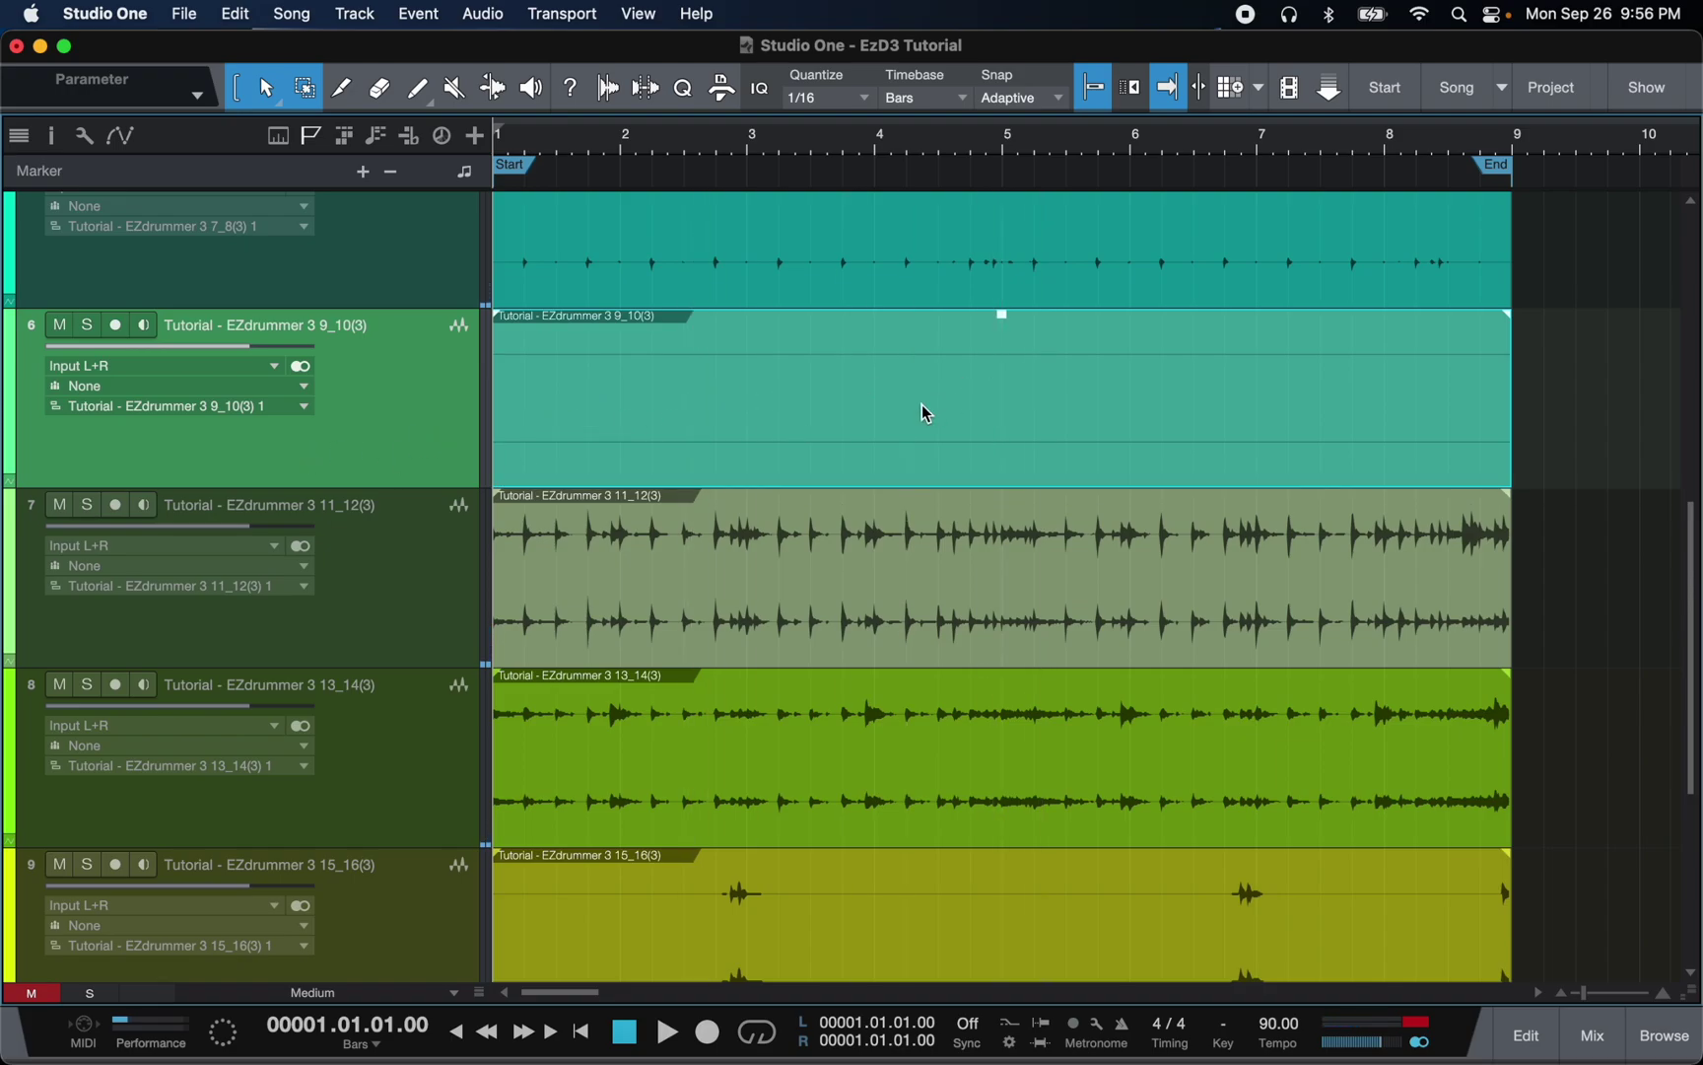
pyautogui.scroll(10, 923, 410)
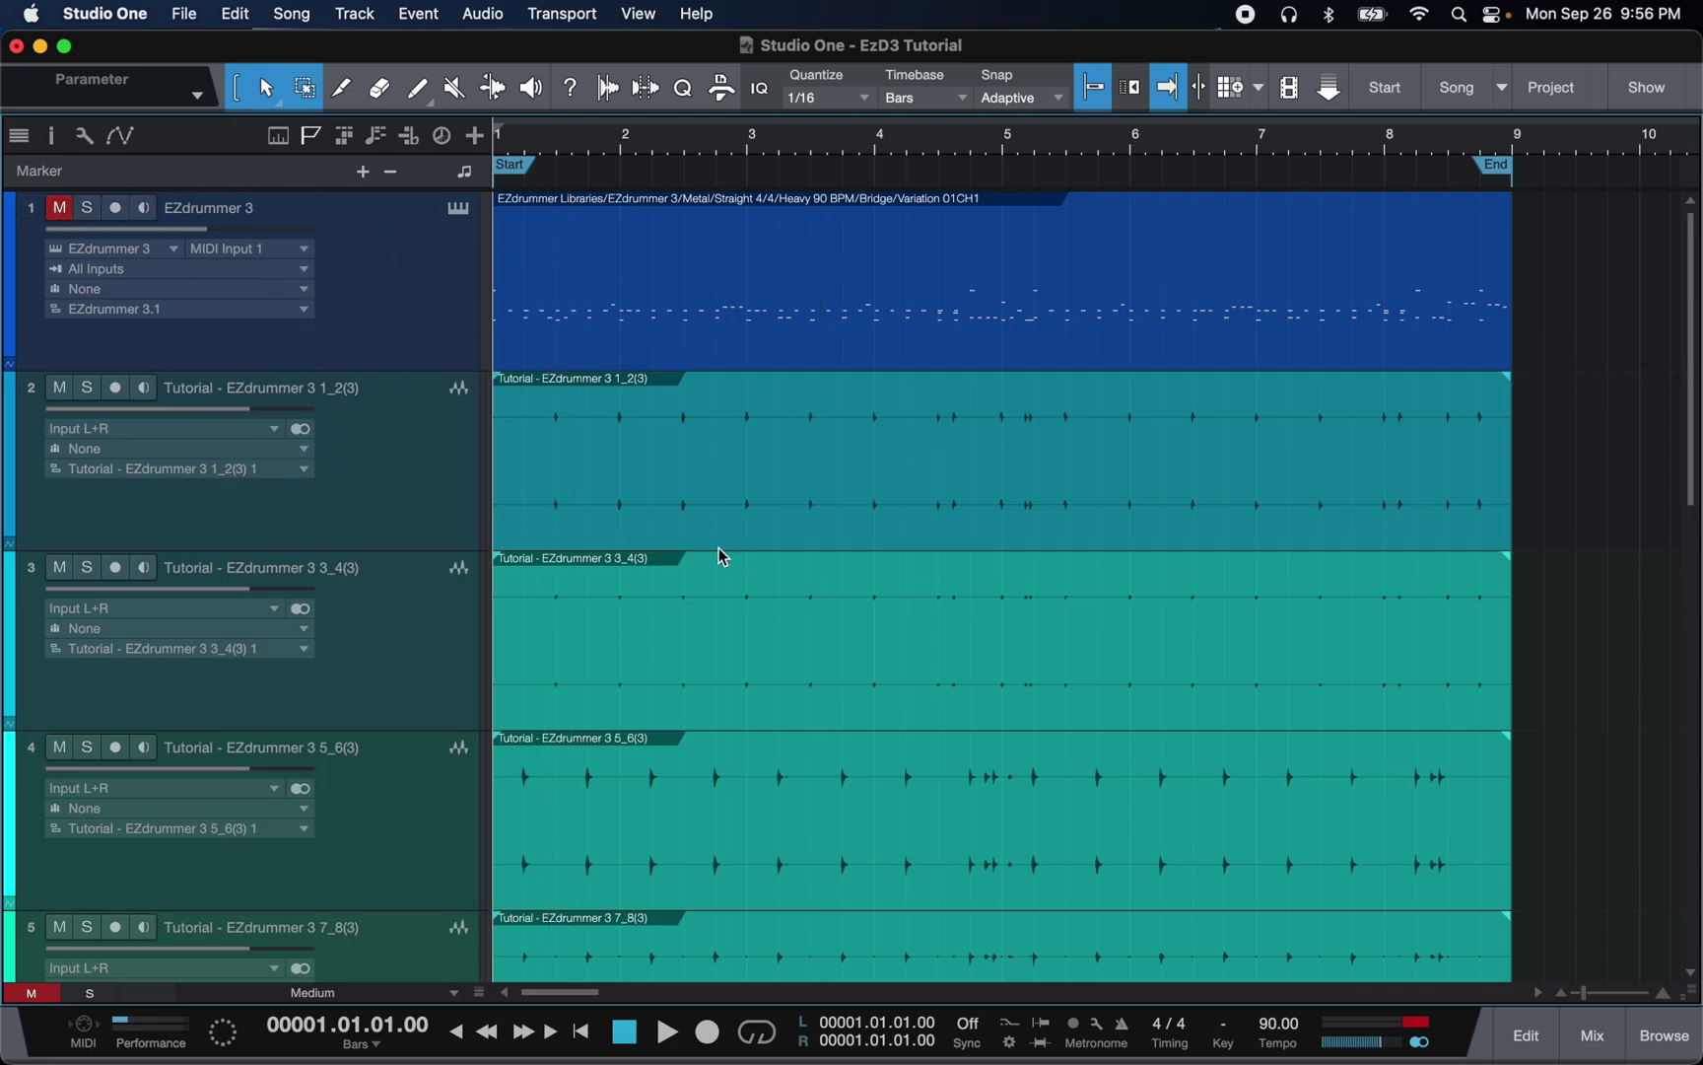
pyautogui.scroll(-10, 747, 556)
pyautogui.rightClick(387, 412)
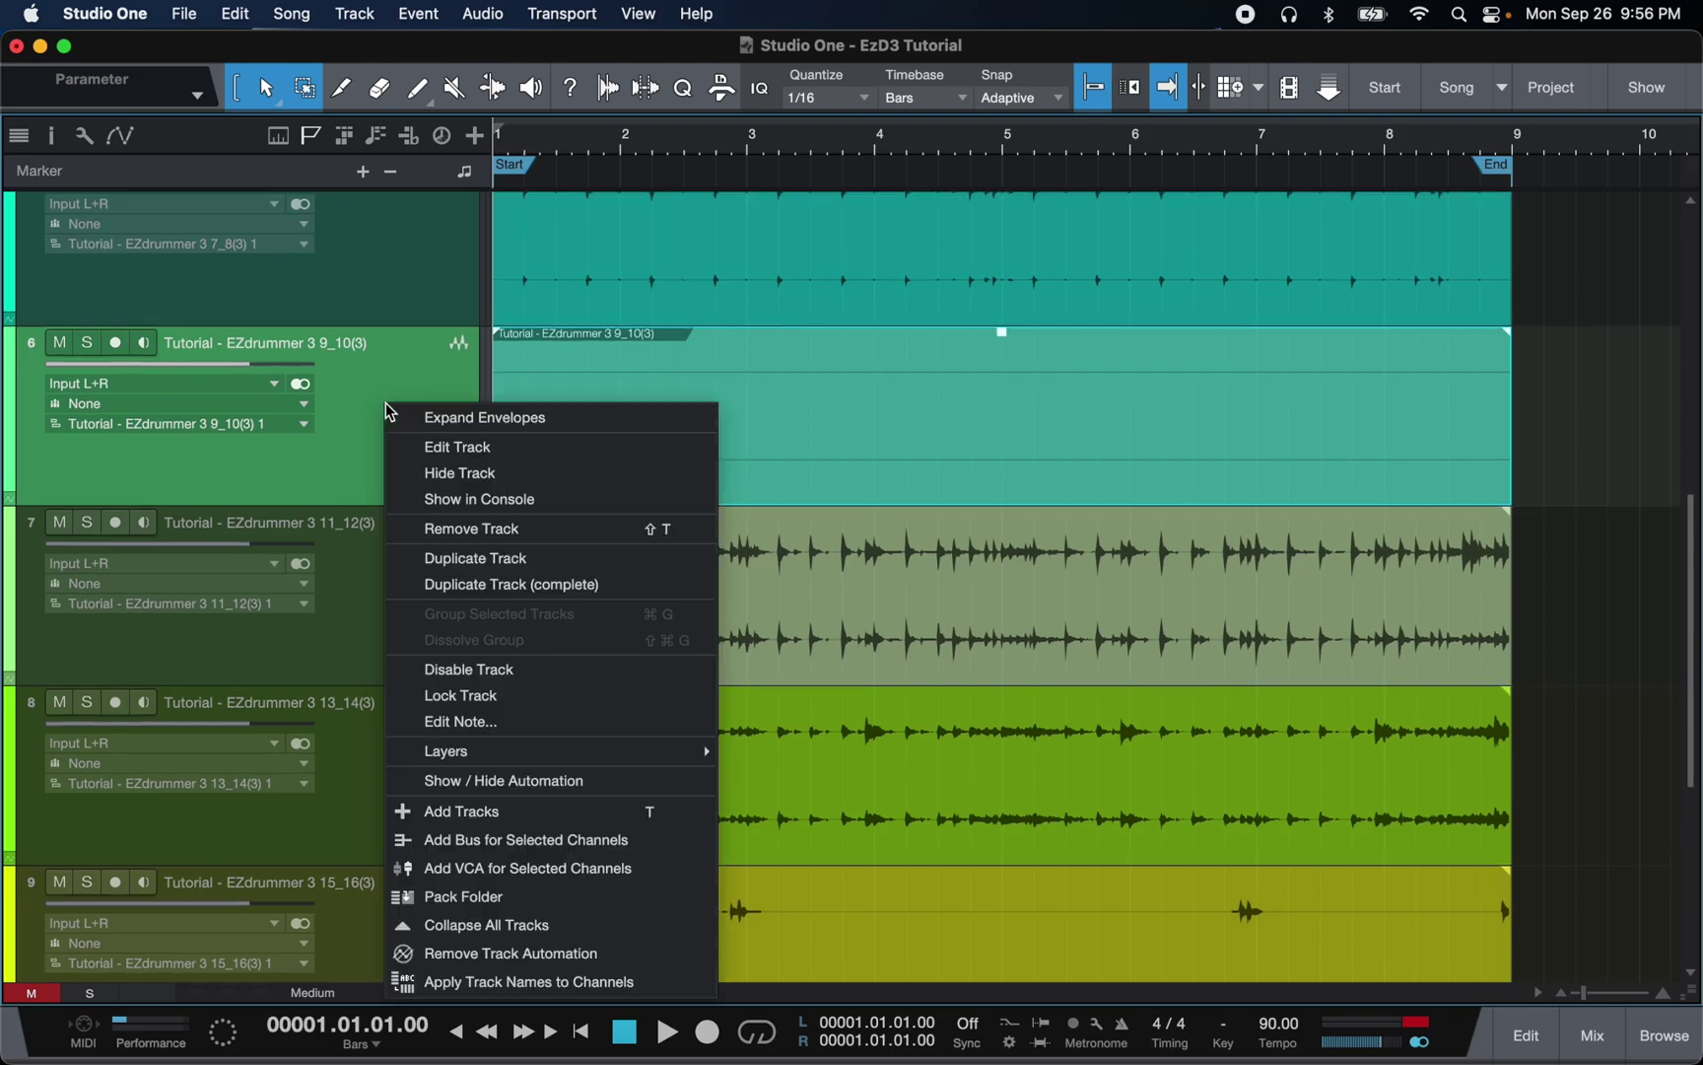
pyautogui.click(509, 529)
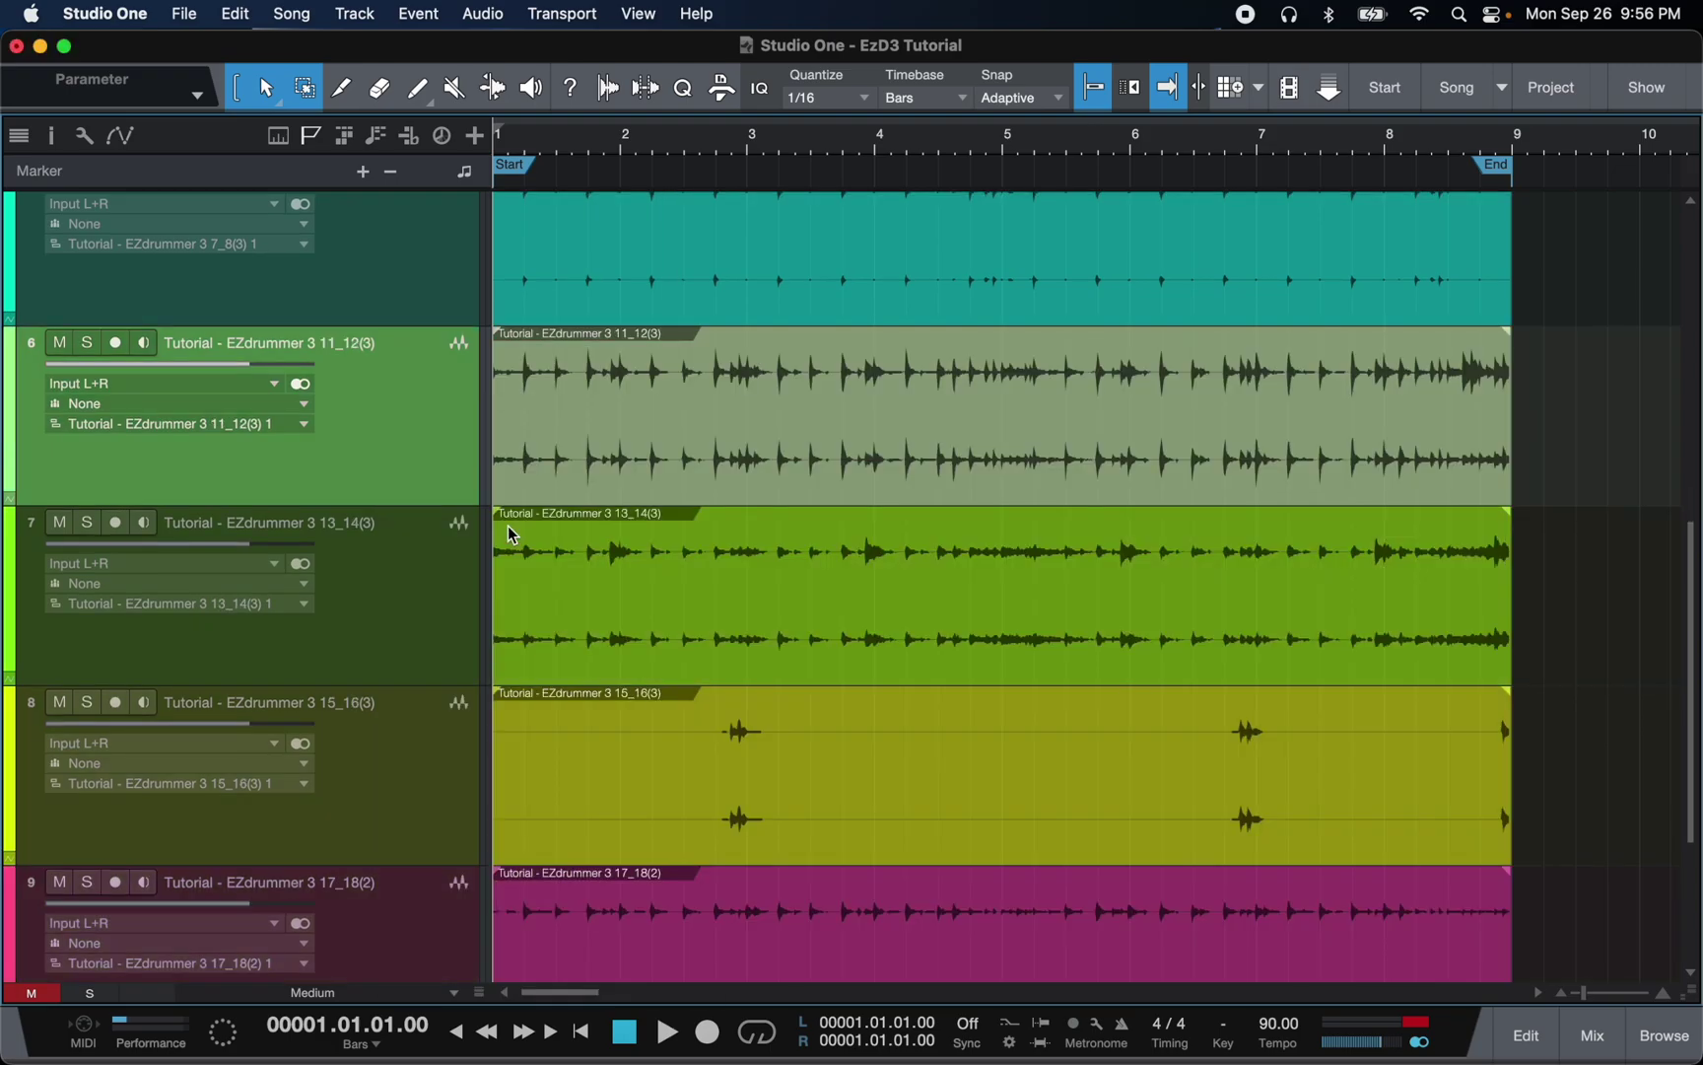
# - Solo the EZdrummer 3 11_12(3) stem track, listen to a short stretch from the song start, and unsolo it
pyautogui.click(87, 342)
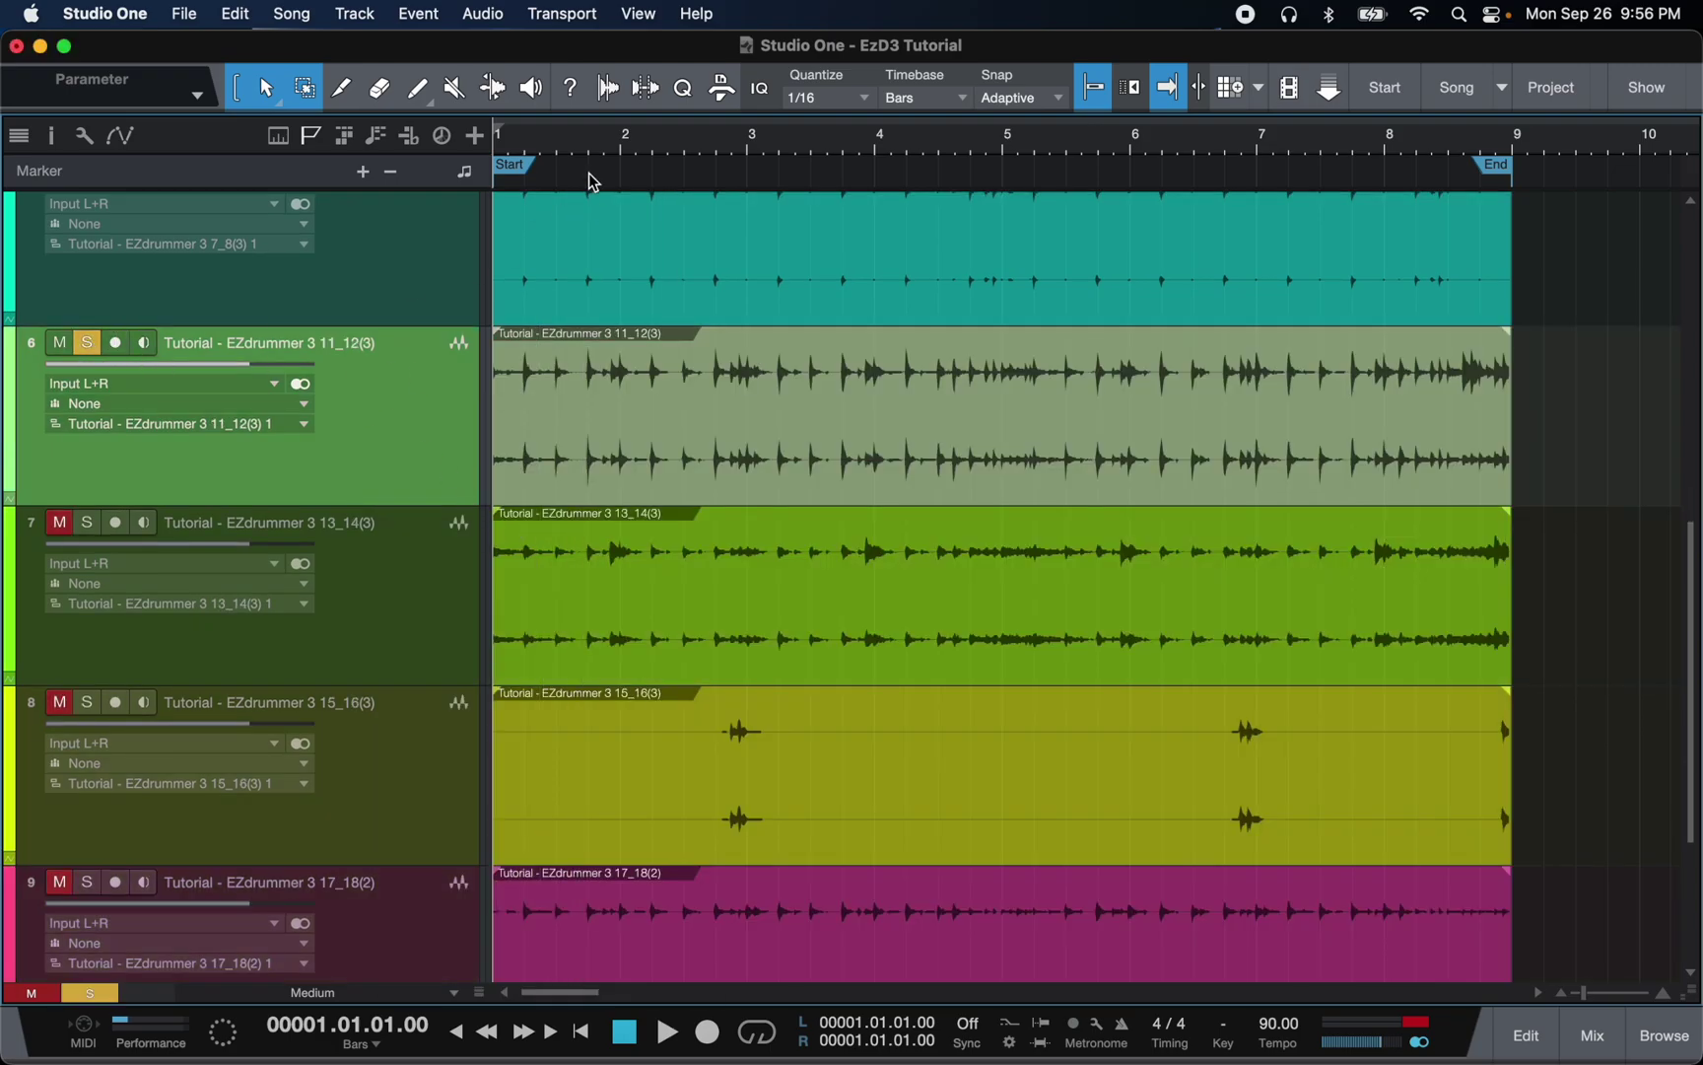
pyautogui.press('space')
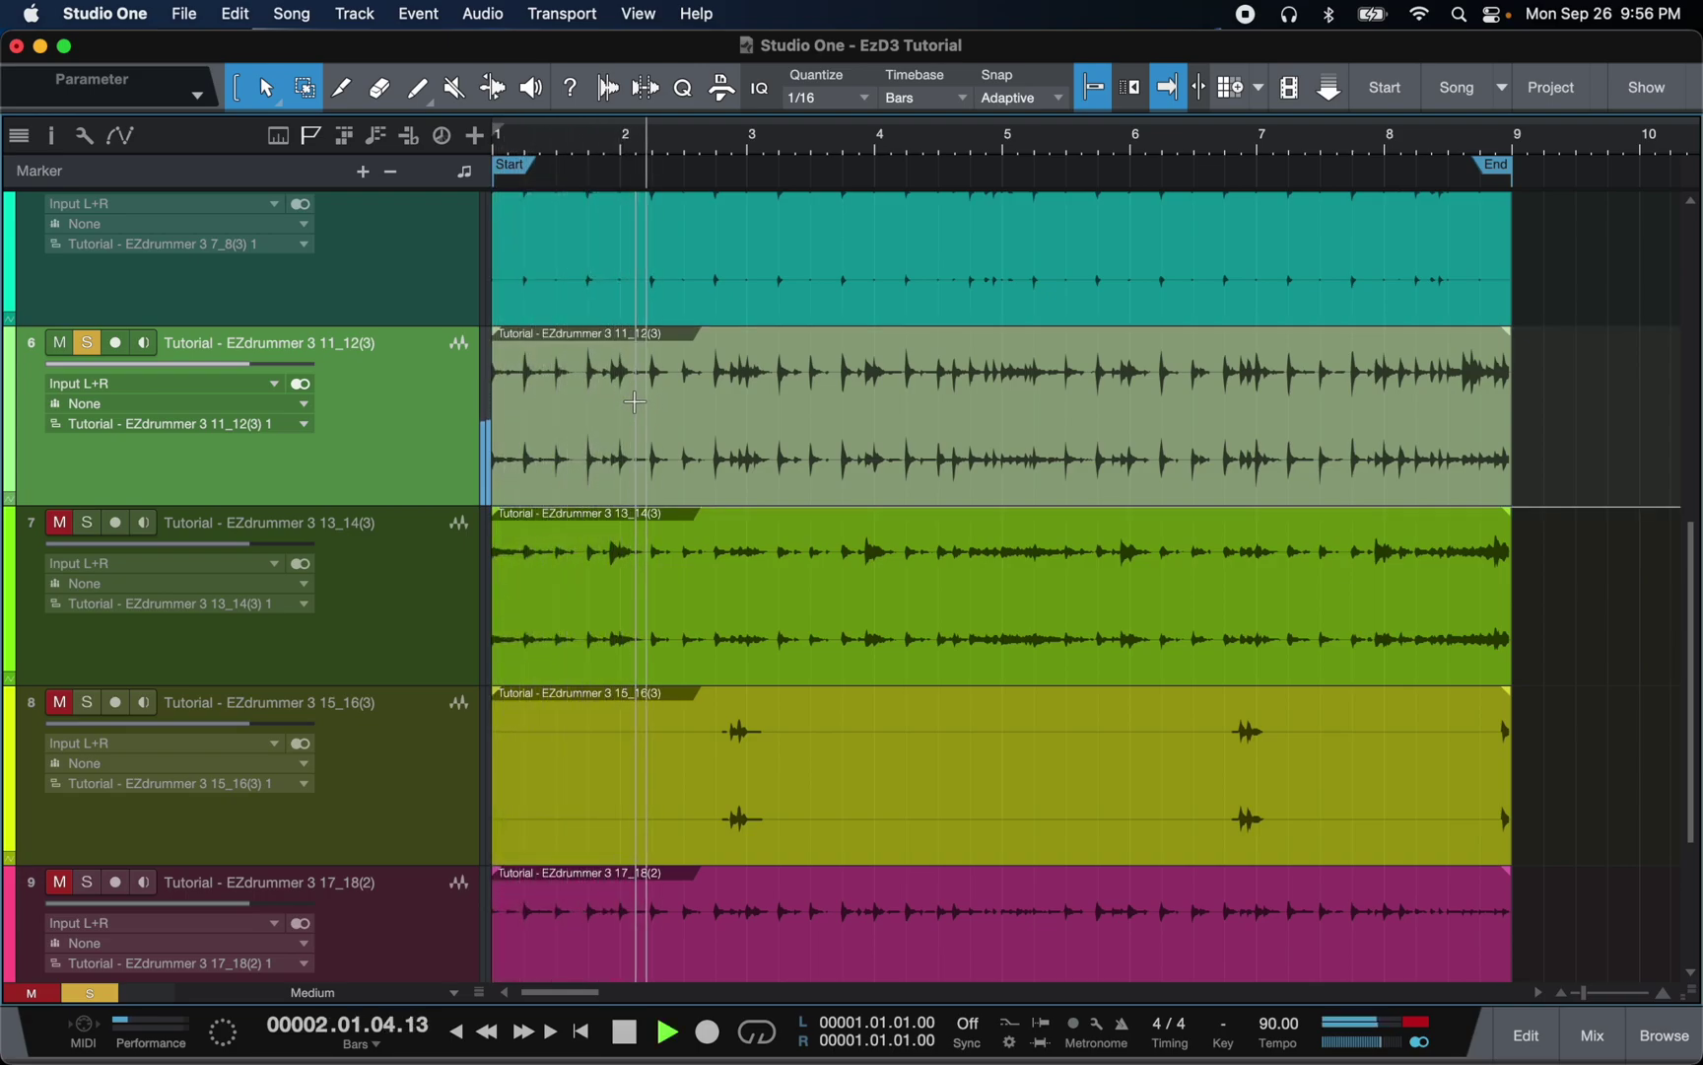
pyautogui.press('space')
pyautogui.click(87, 342)
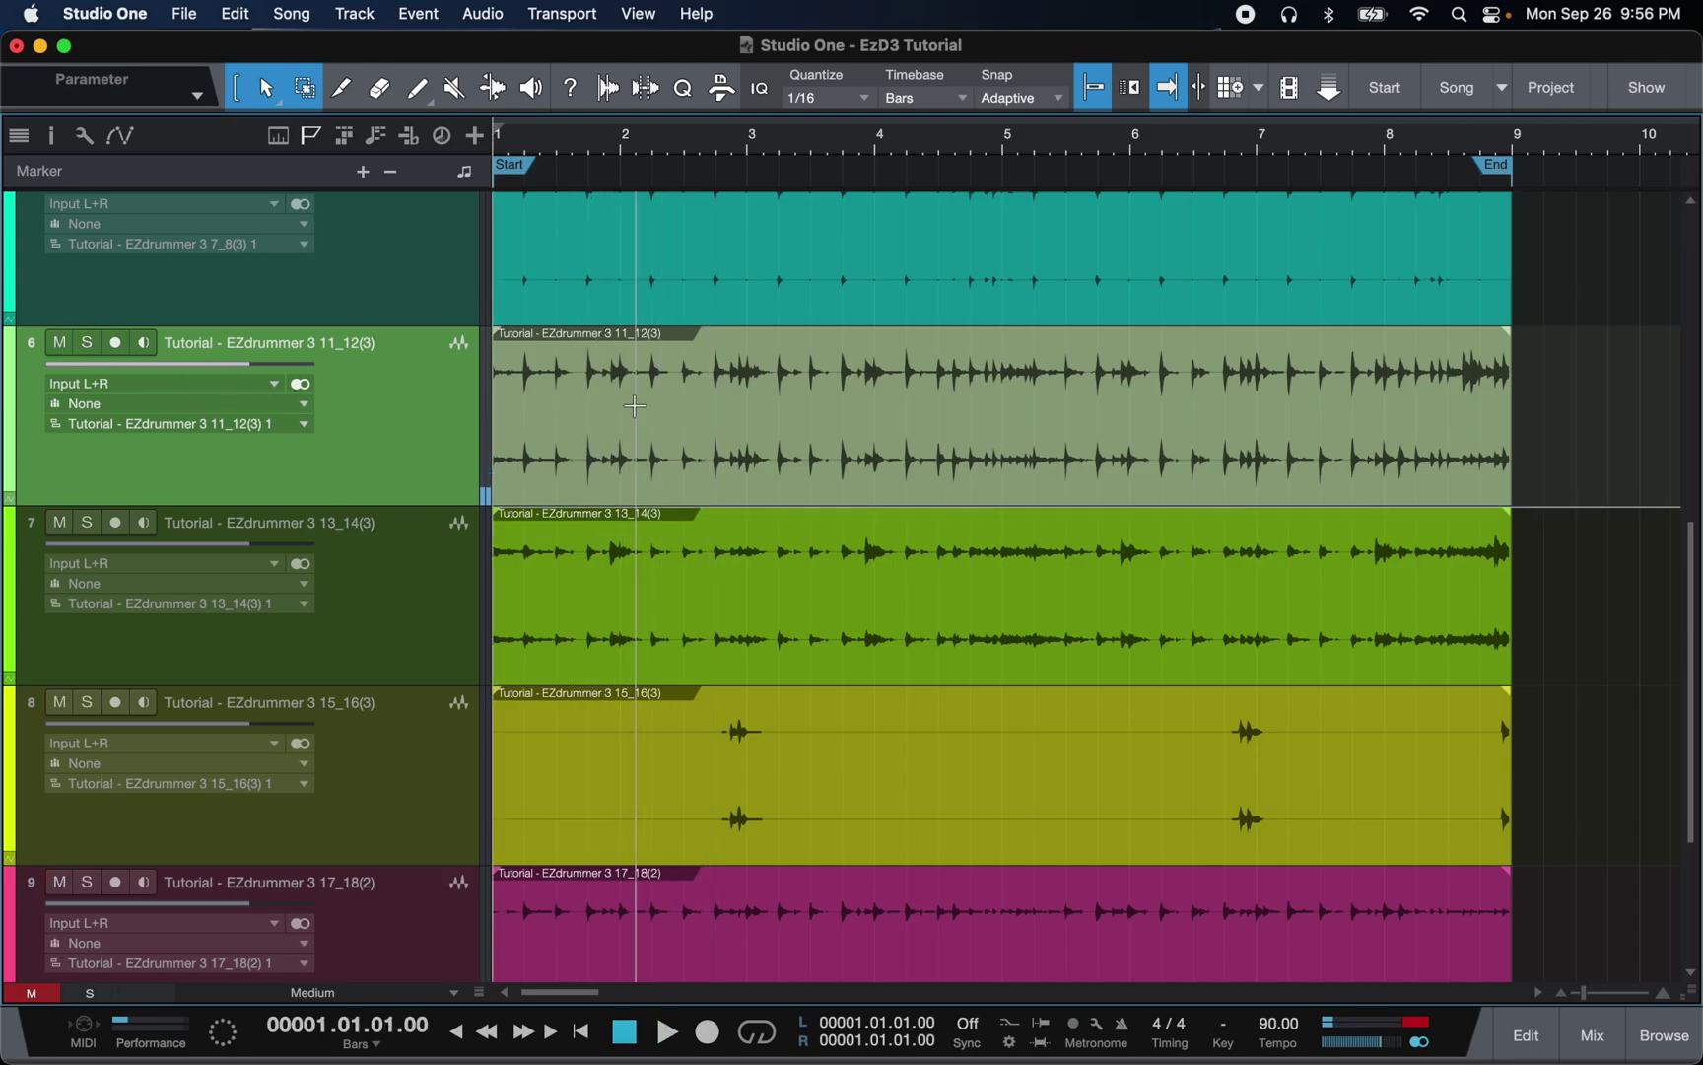
# - Solo the EZdrummer 3 13_14(3) stem track, listen to its opening, and turn its solo off
pyautogui.click(87, 521)
pyautogui.click(369, 573)
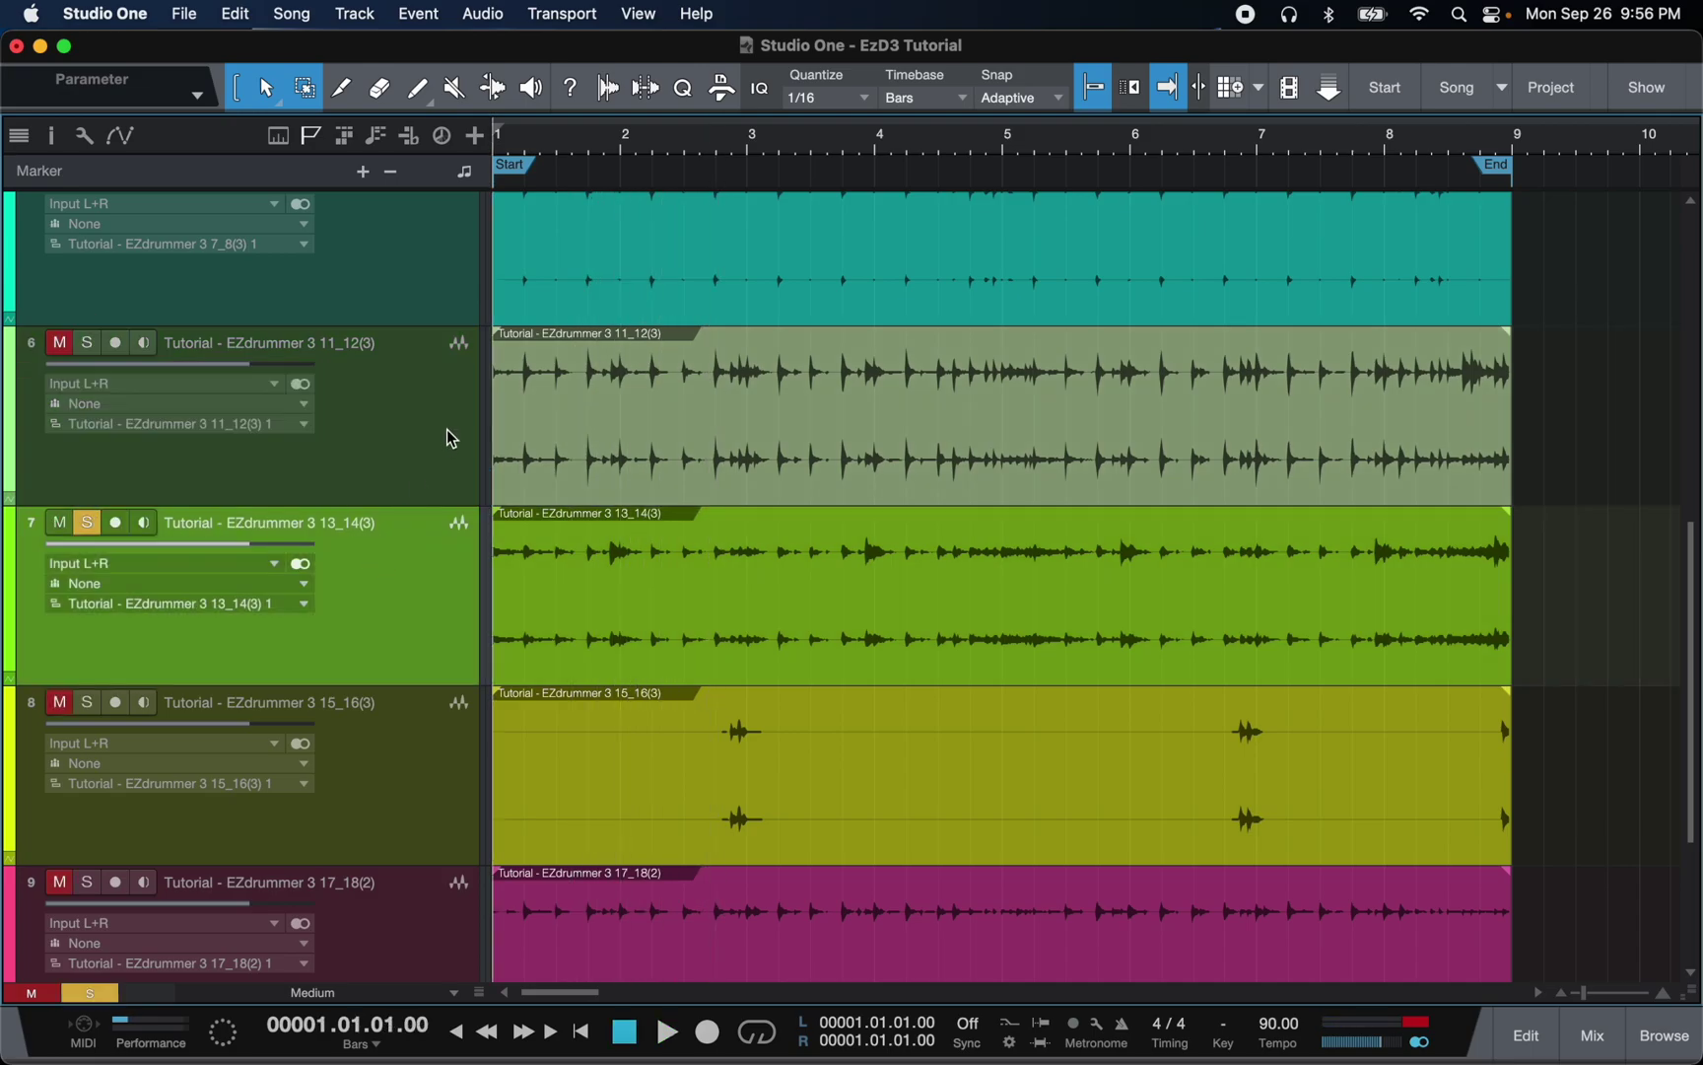
pyautogui.press('space')
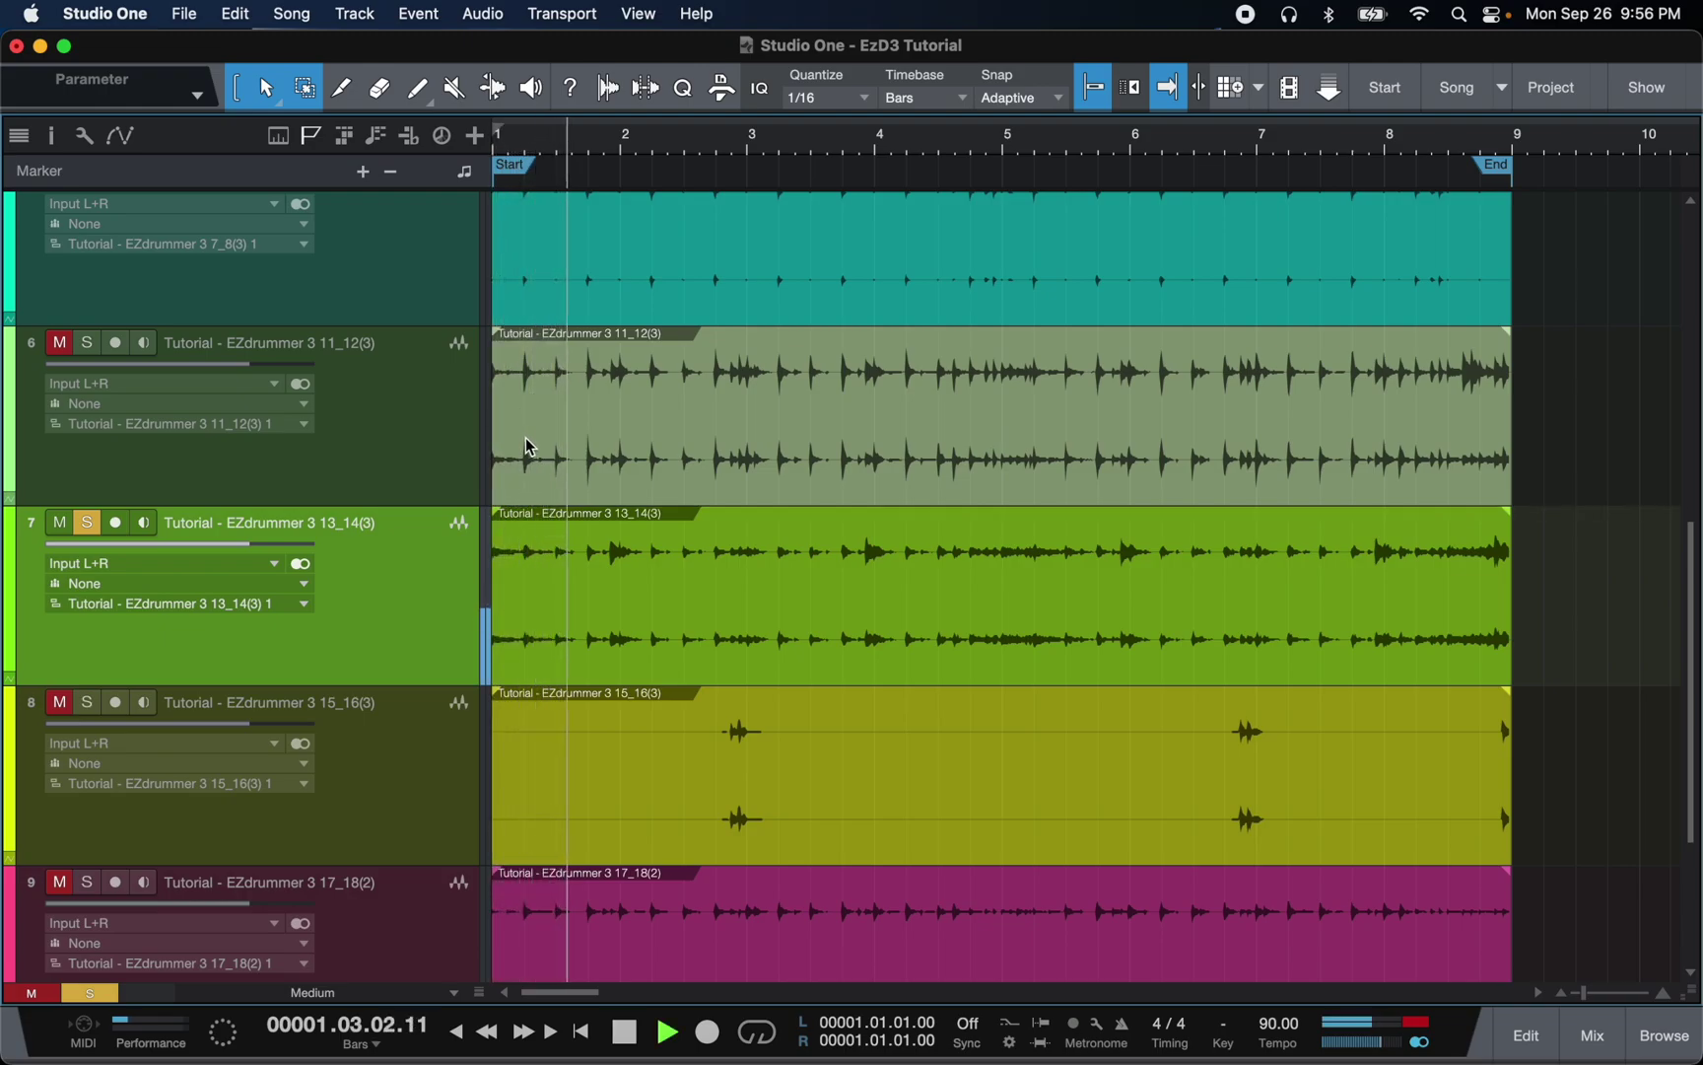
pyautogui.press('space')
pyautogui.click(89, 523)
# - Solo the EZdrummer 3 15_16(3) stem track, play its first hit from bar 2 beat 4, and unsolo it
pyautogui.click(86, 702)
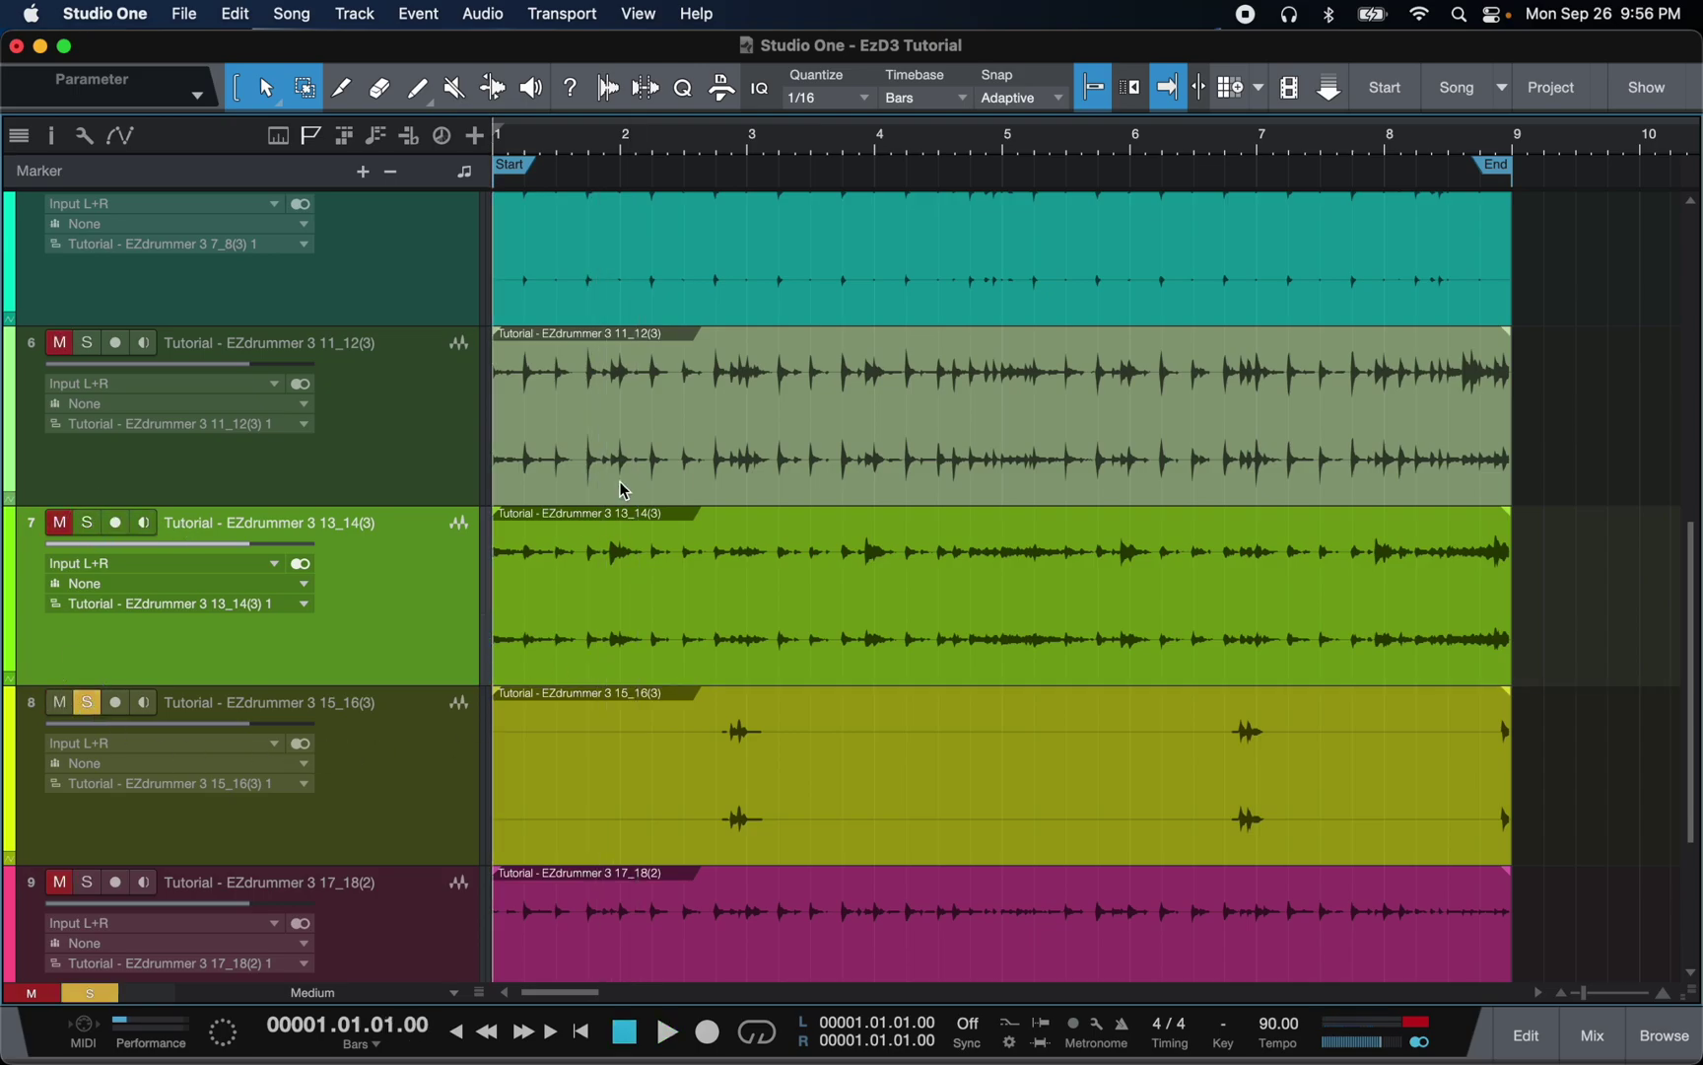
pyautogui.click(724, 156)
pyautogui.press('space')
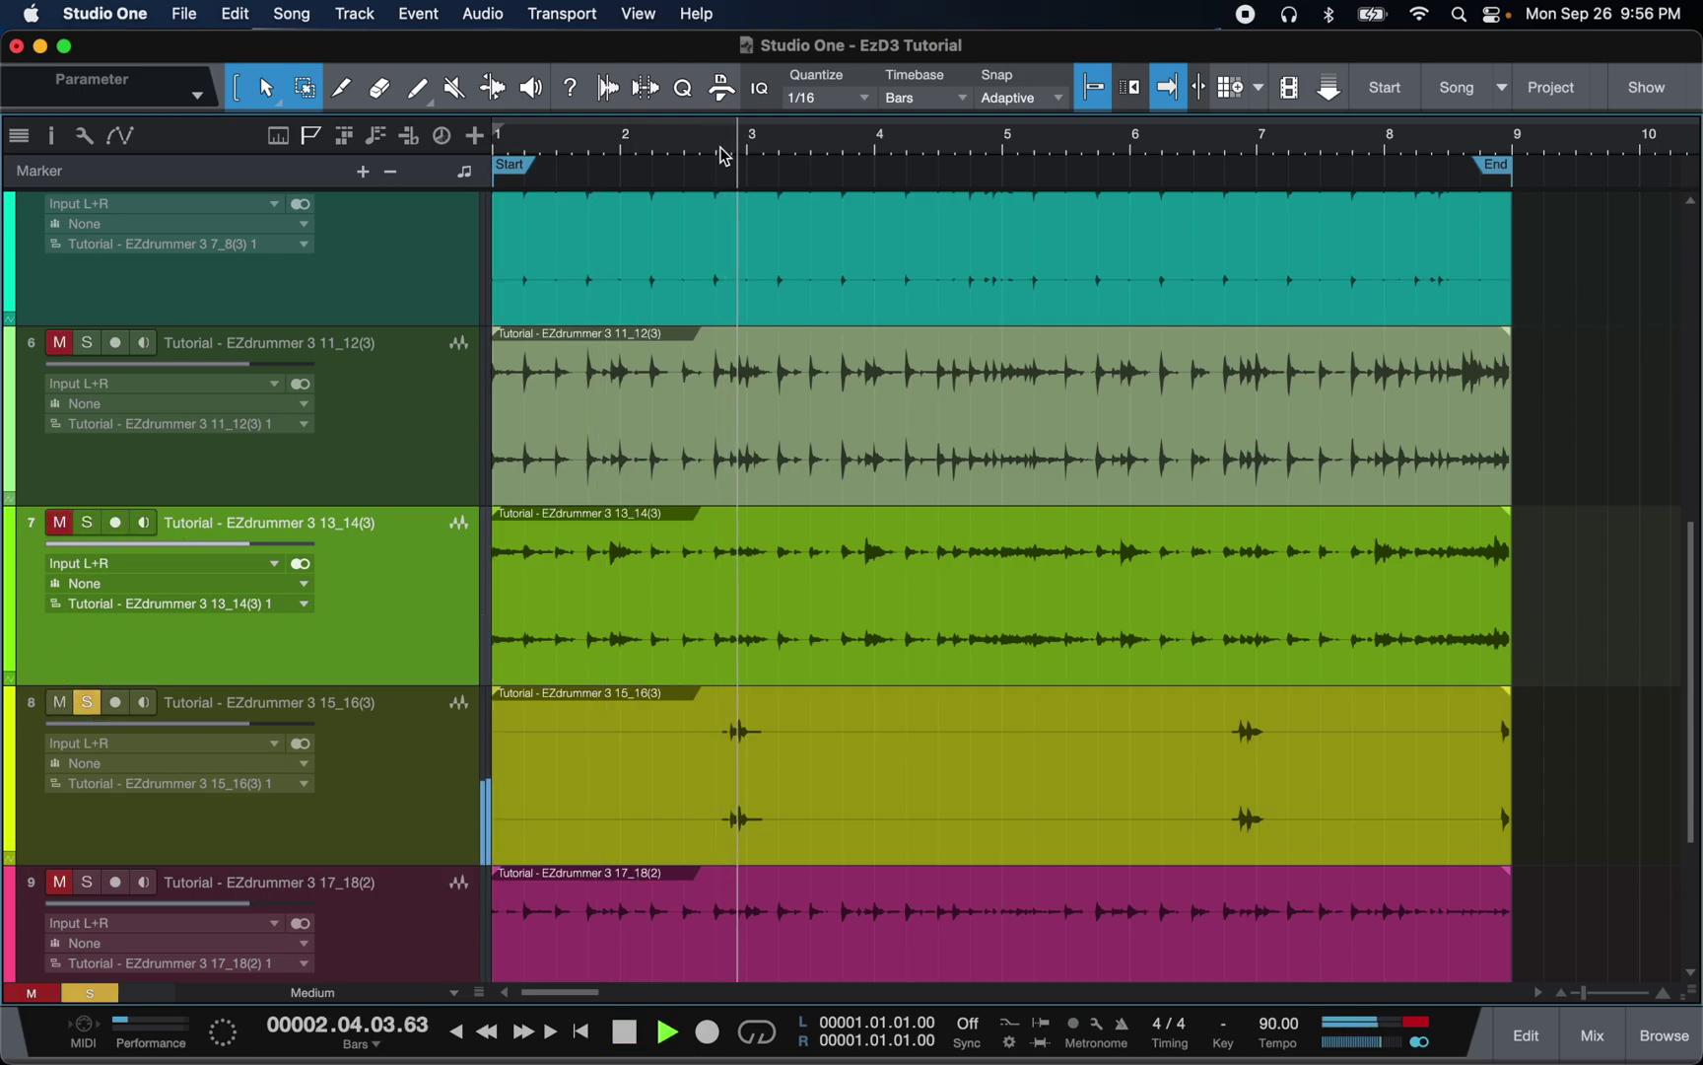
pyautogui.press('space')
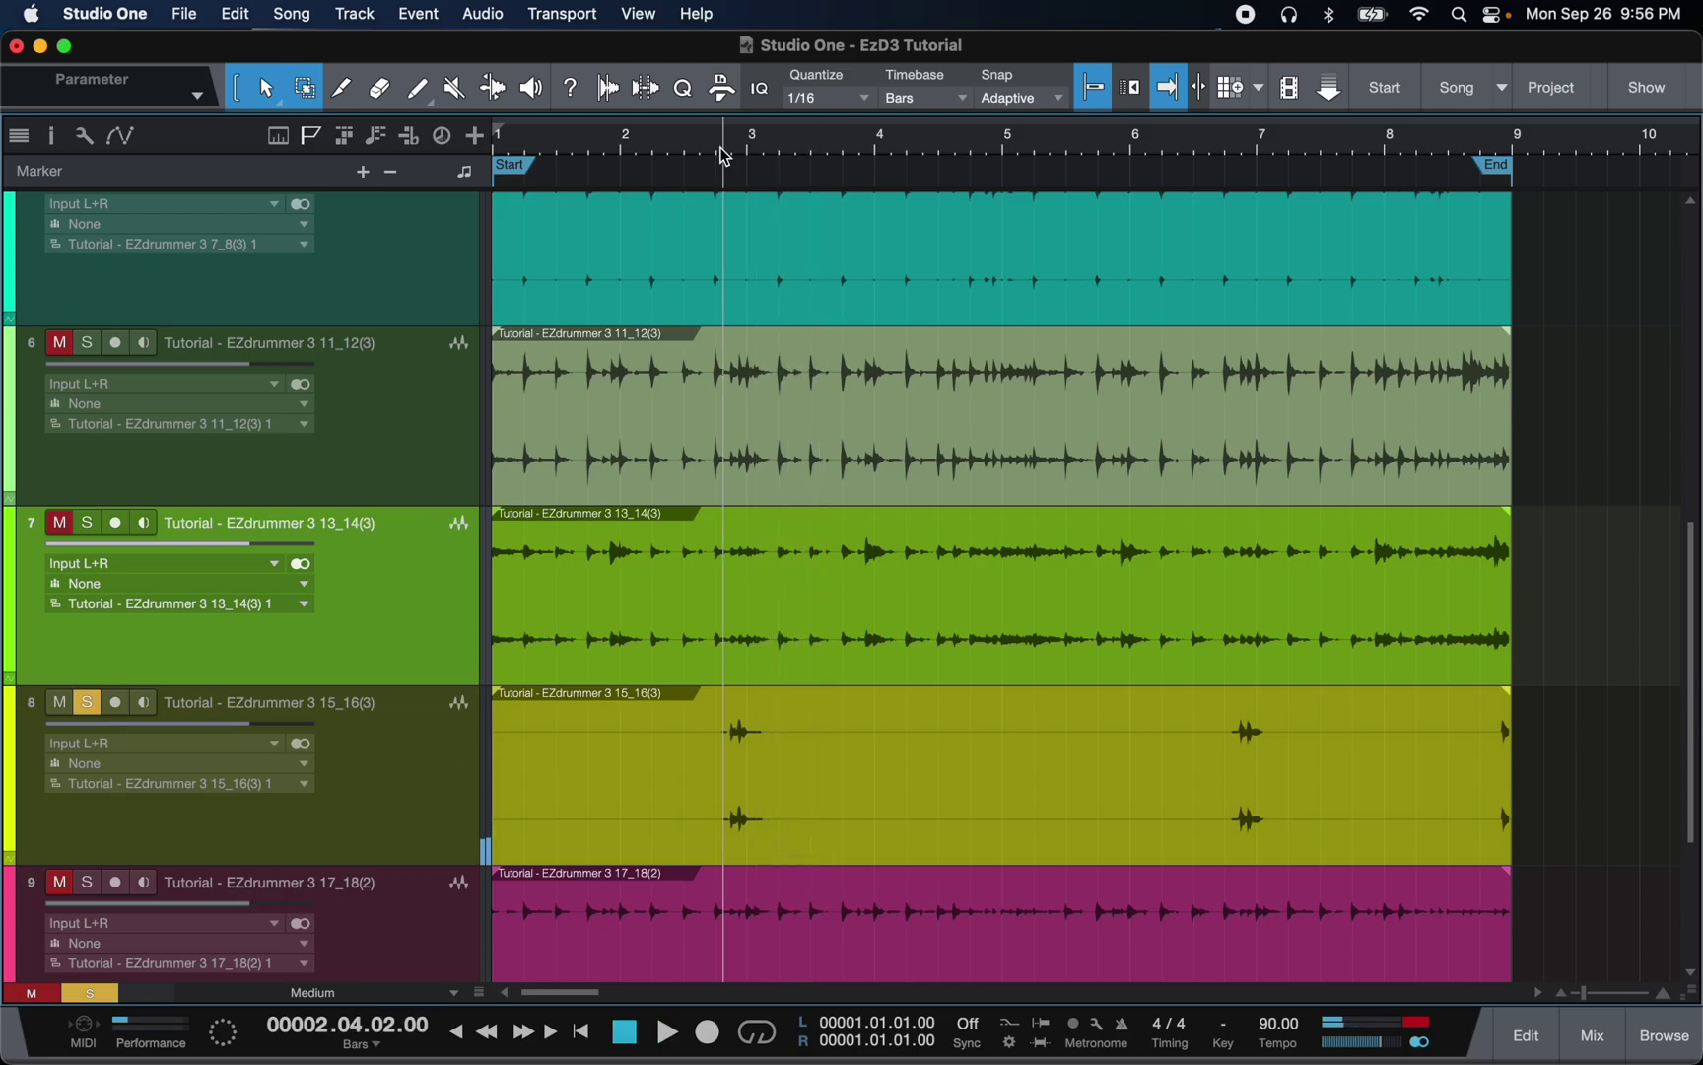
pyautogui.click(87, 702)
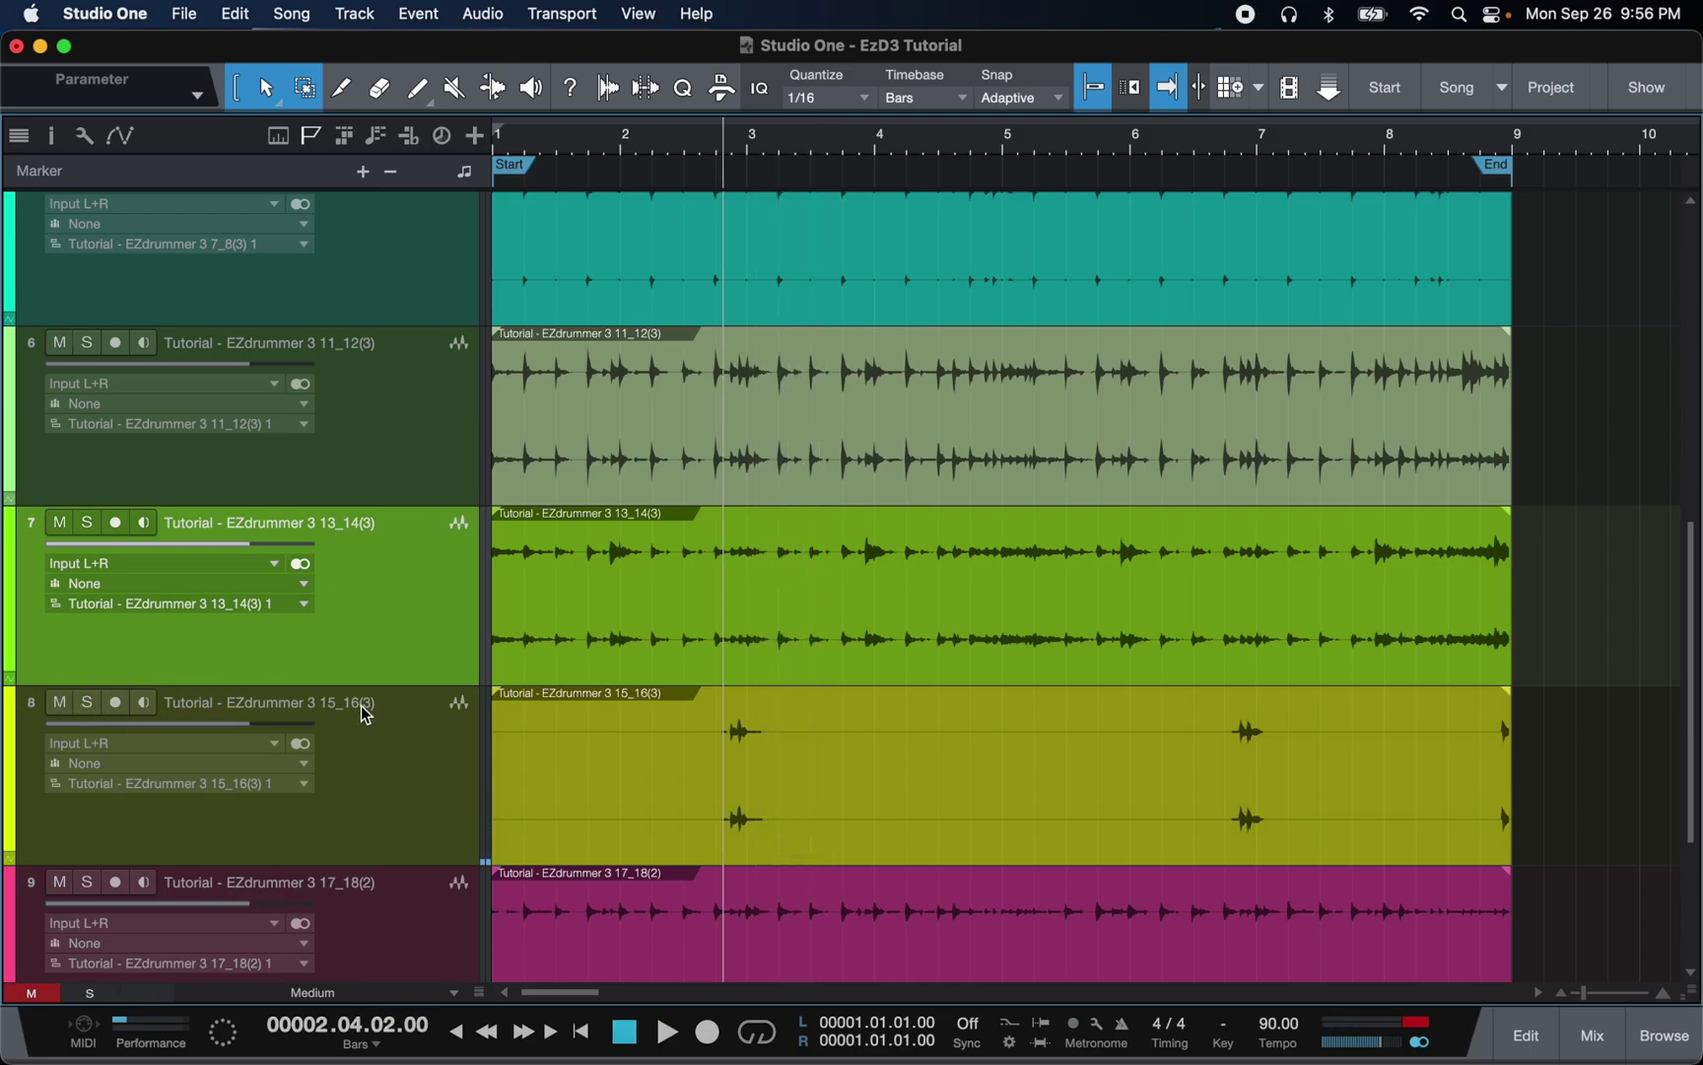
# - Disable the original EZdrummer 3 instrument track and hide it from the arrangement
pyautogui.scroll(-5, 358, 706)
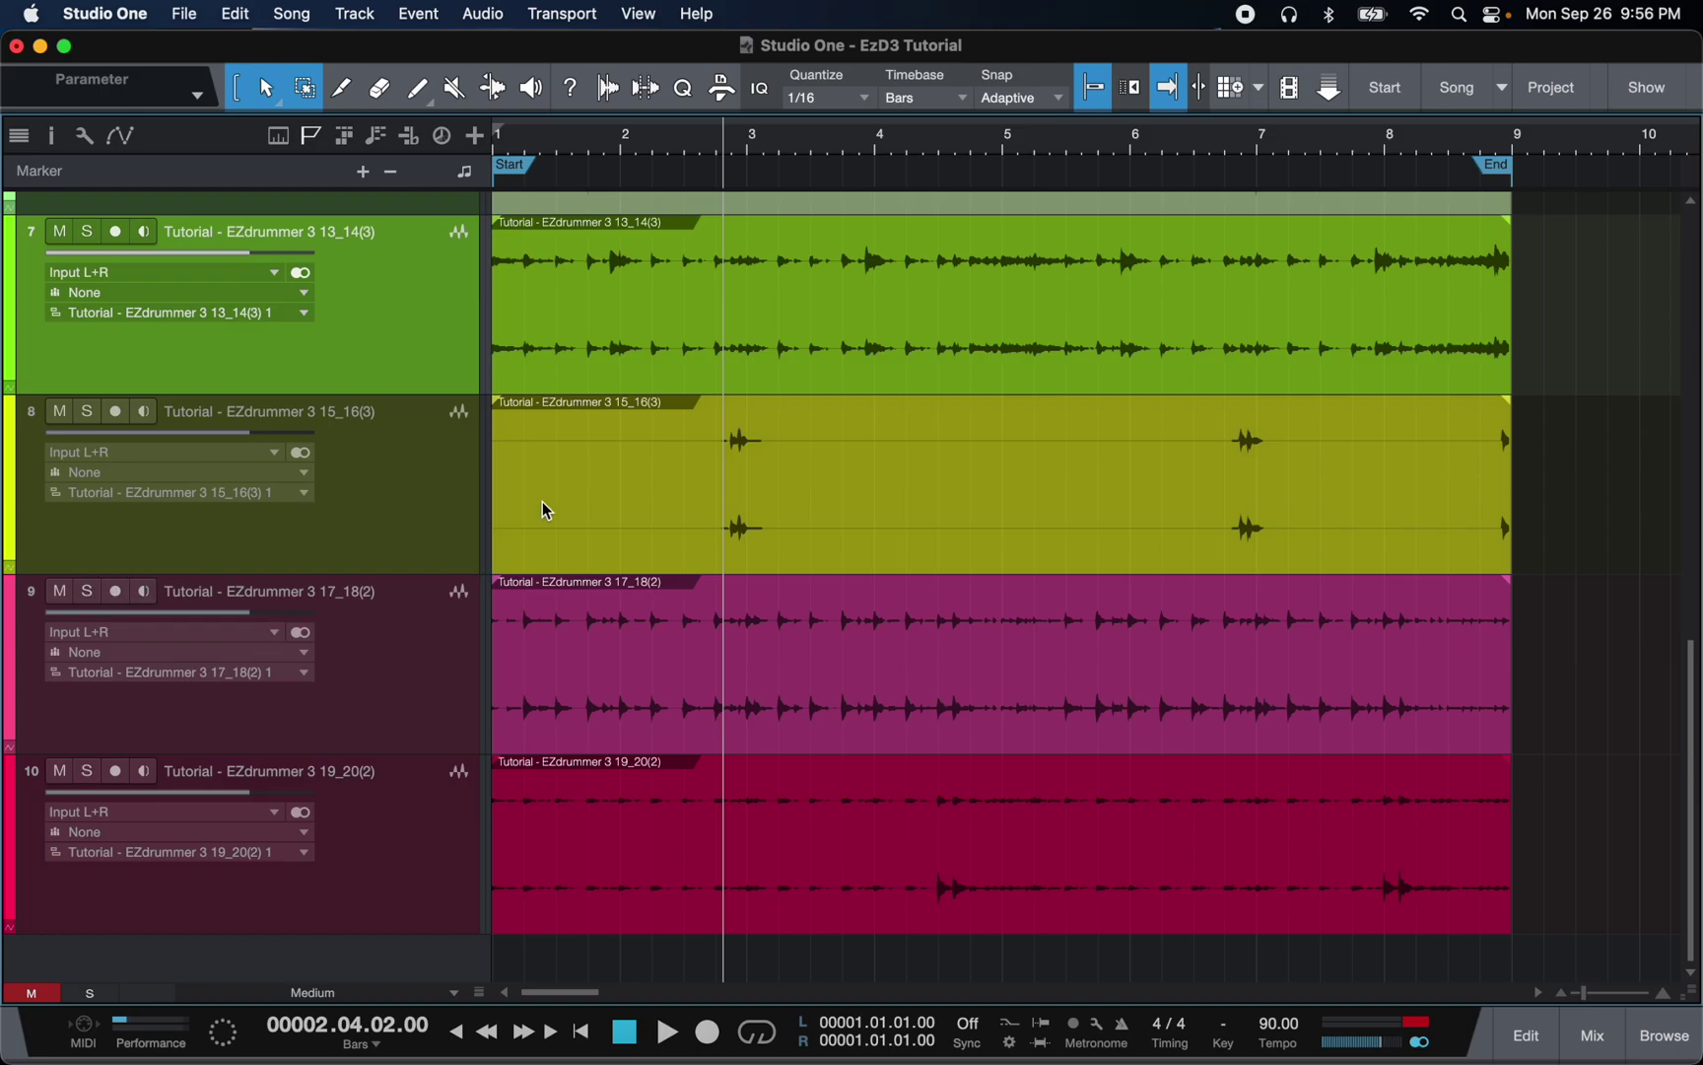
pyautogui.scroll(15, 626, 510)
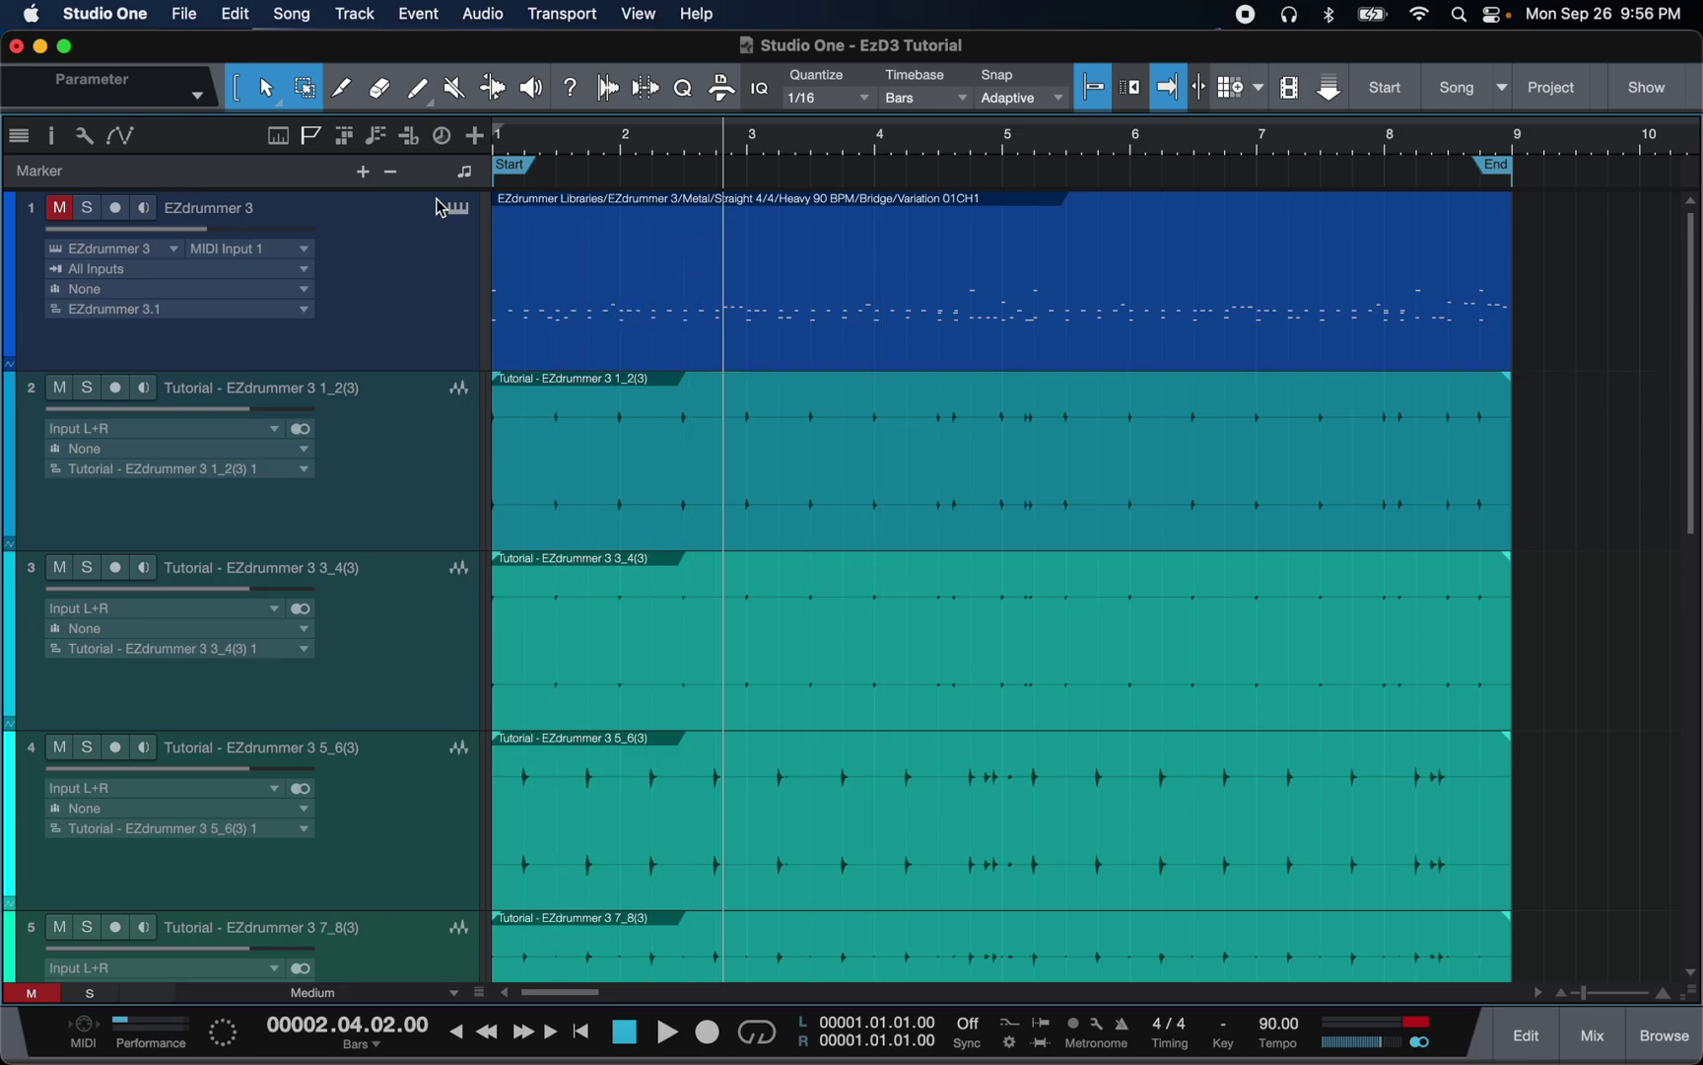
pyautogui.click(399, 259)
pyautogui.rightClick(375, 261)
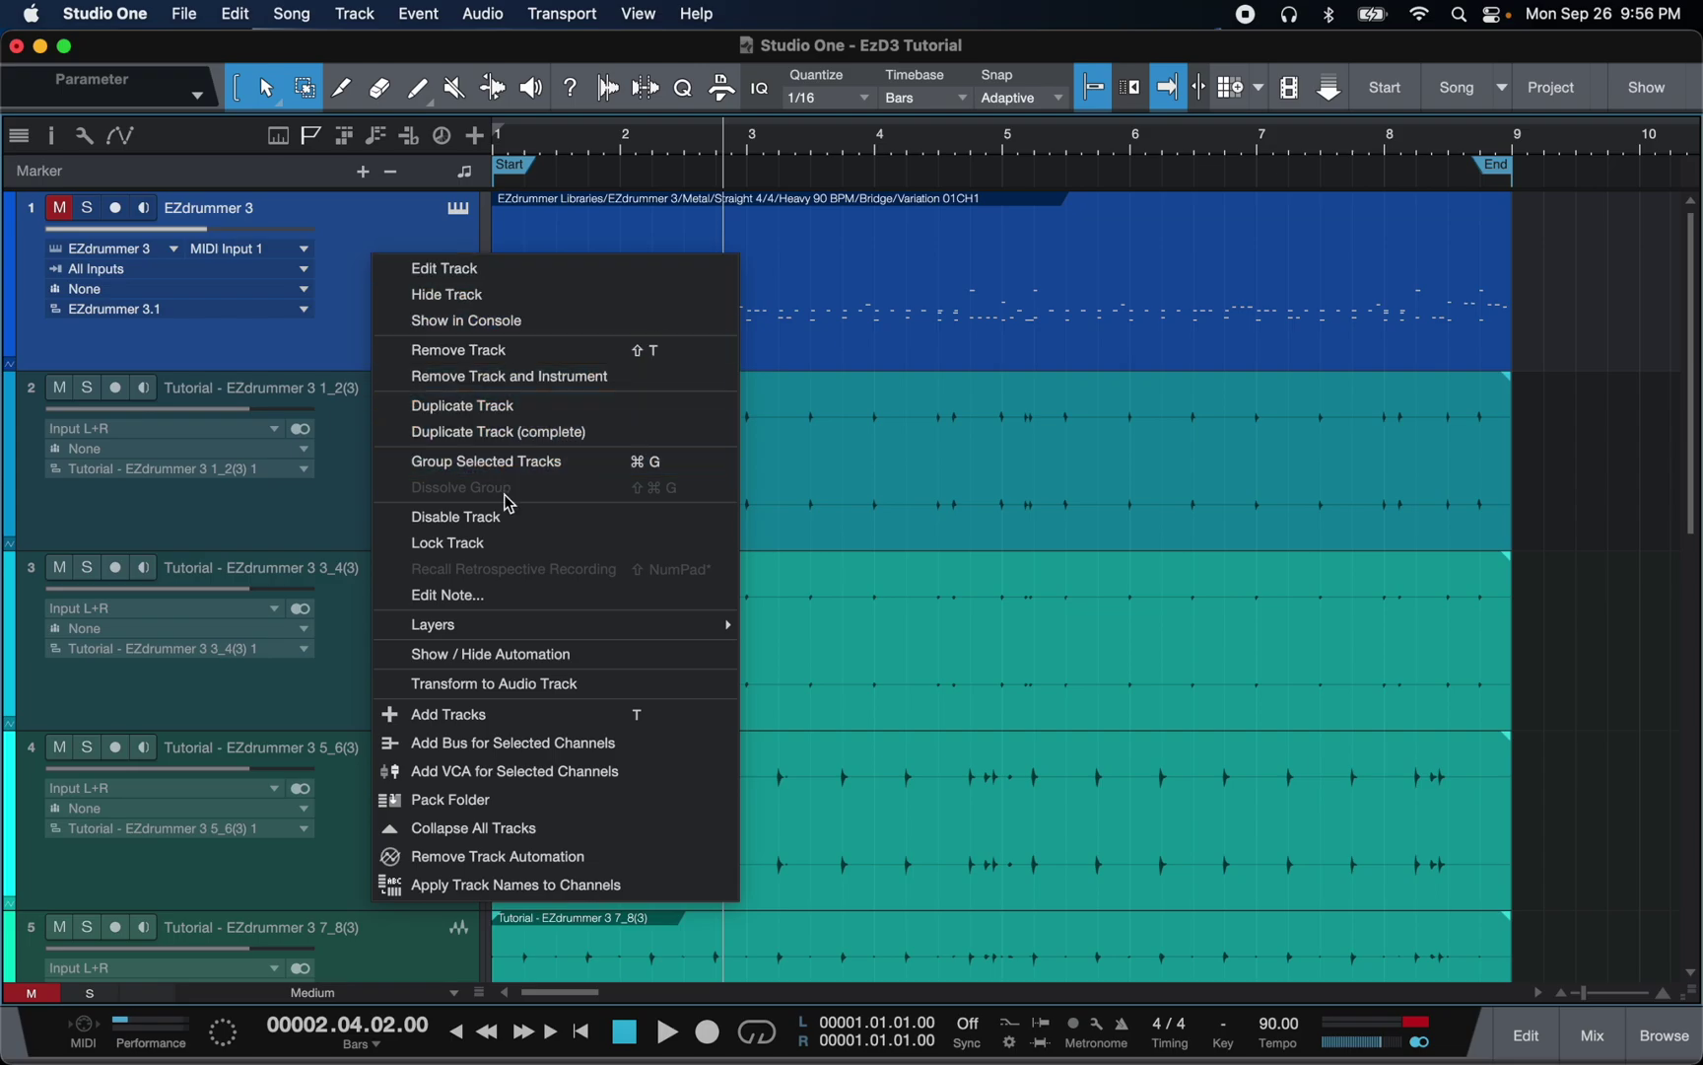
pyautogui.click(505, 524)
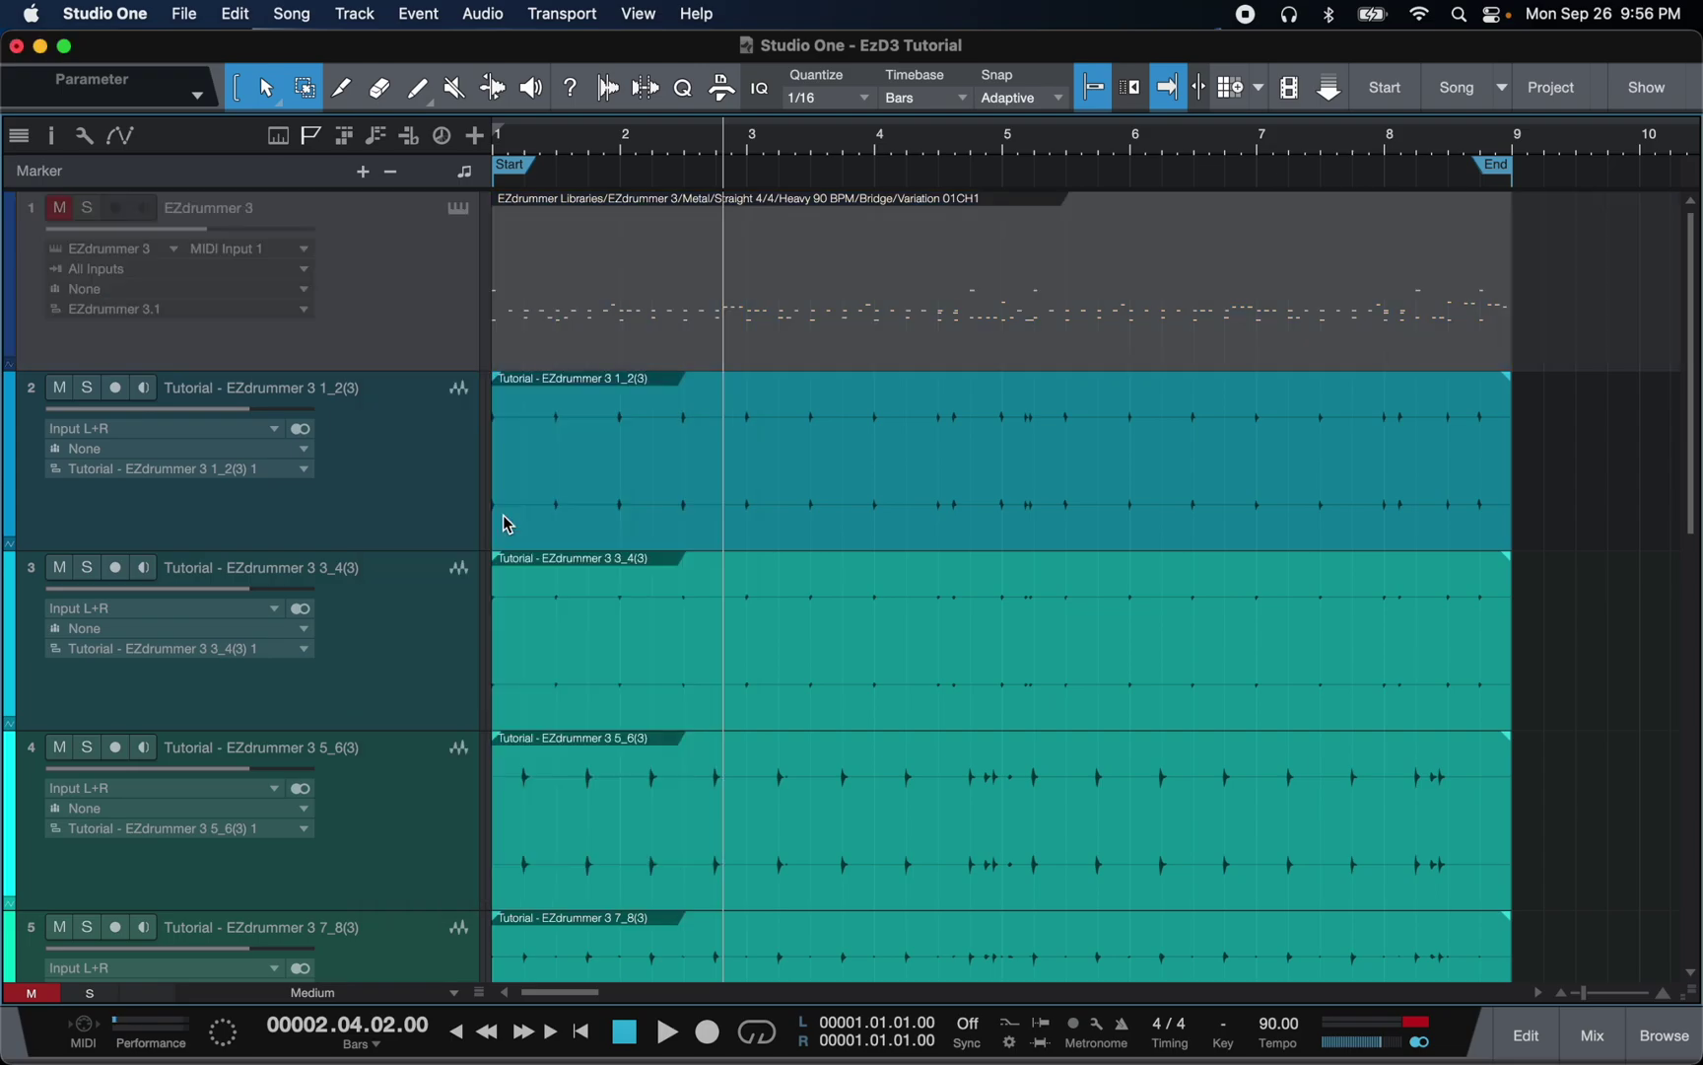
pyautogui.rightClick(439, 281)
pyautogui.click(455, 317)
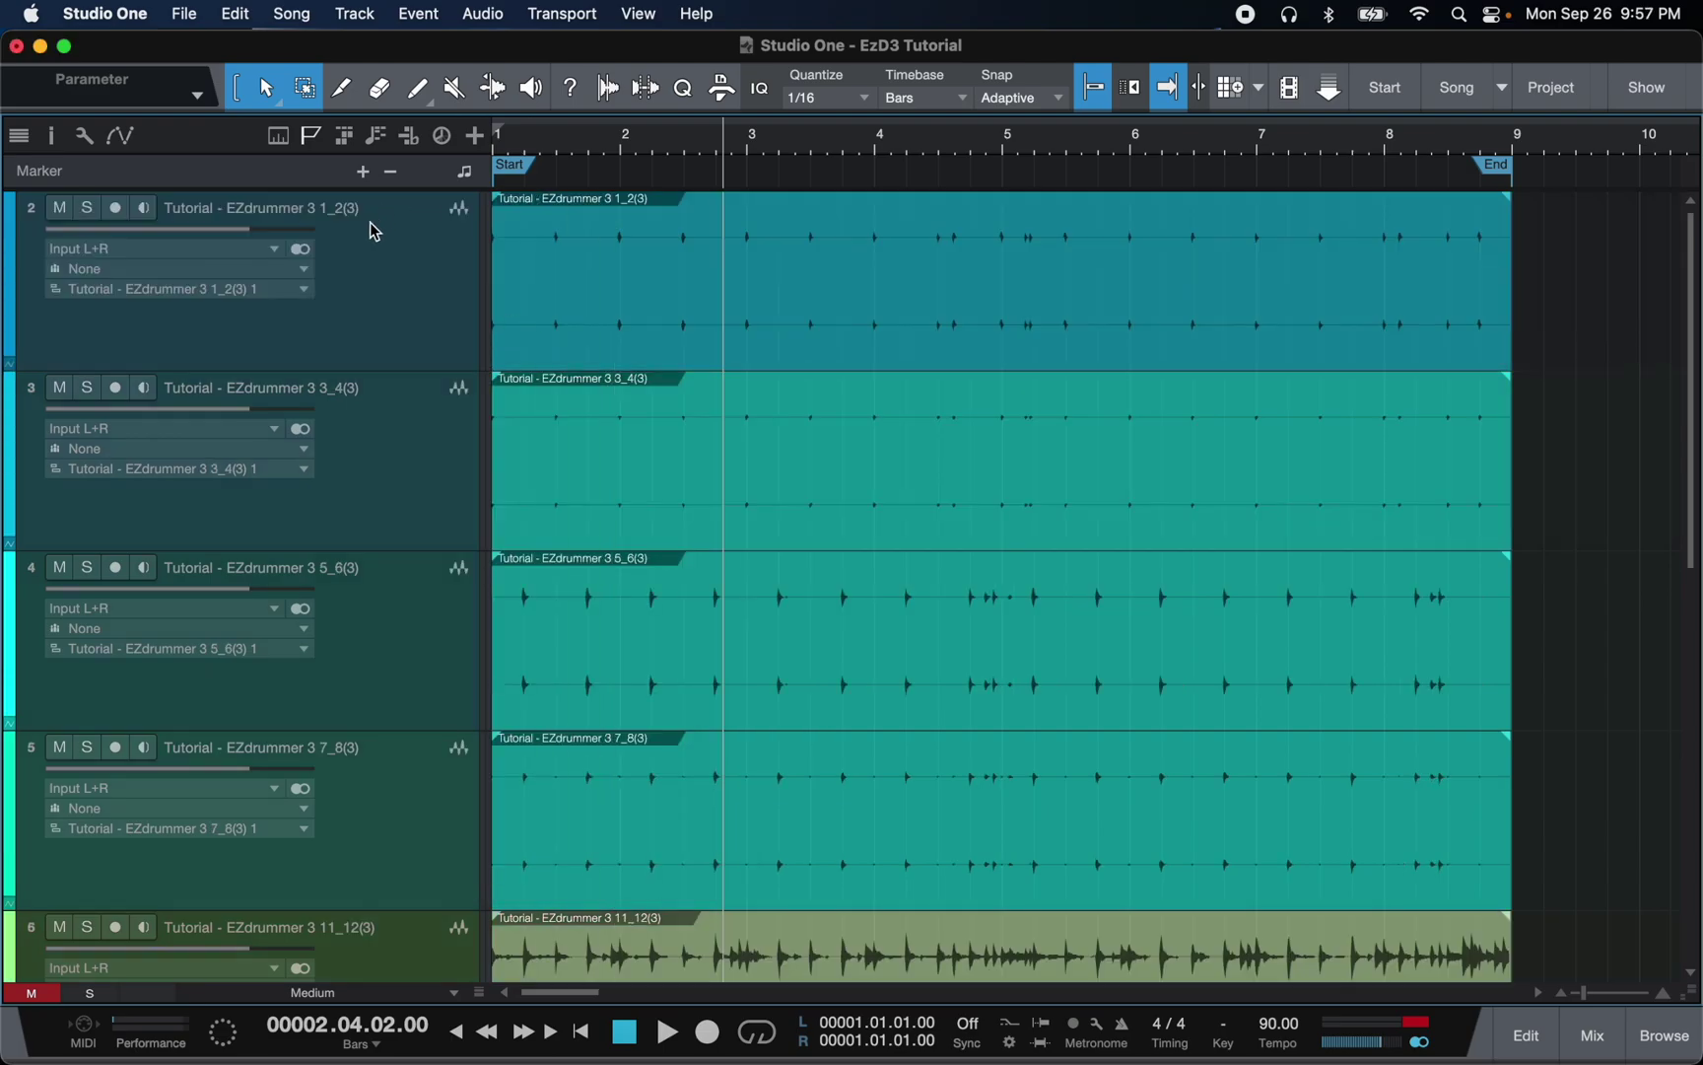
# - Bring the hidden EZdrummer 3 track back into the arrangement, hide it again, and look over the remaining stem tracks
pyautogui.scroll(-3, 453, 399)
pyautogui.scroll(3, 449, 399)
pyautogui.click(19, 137)
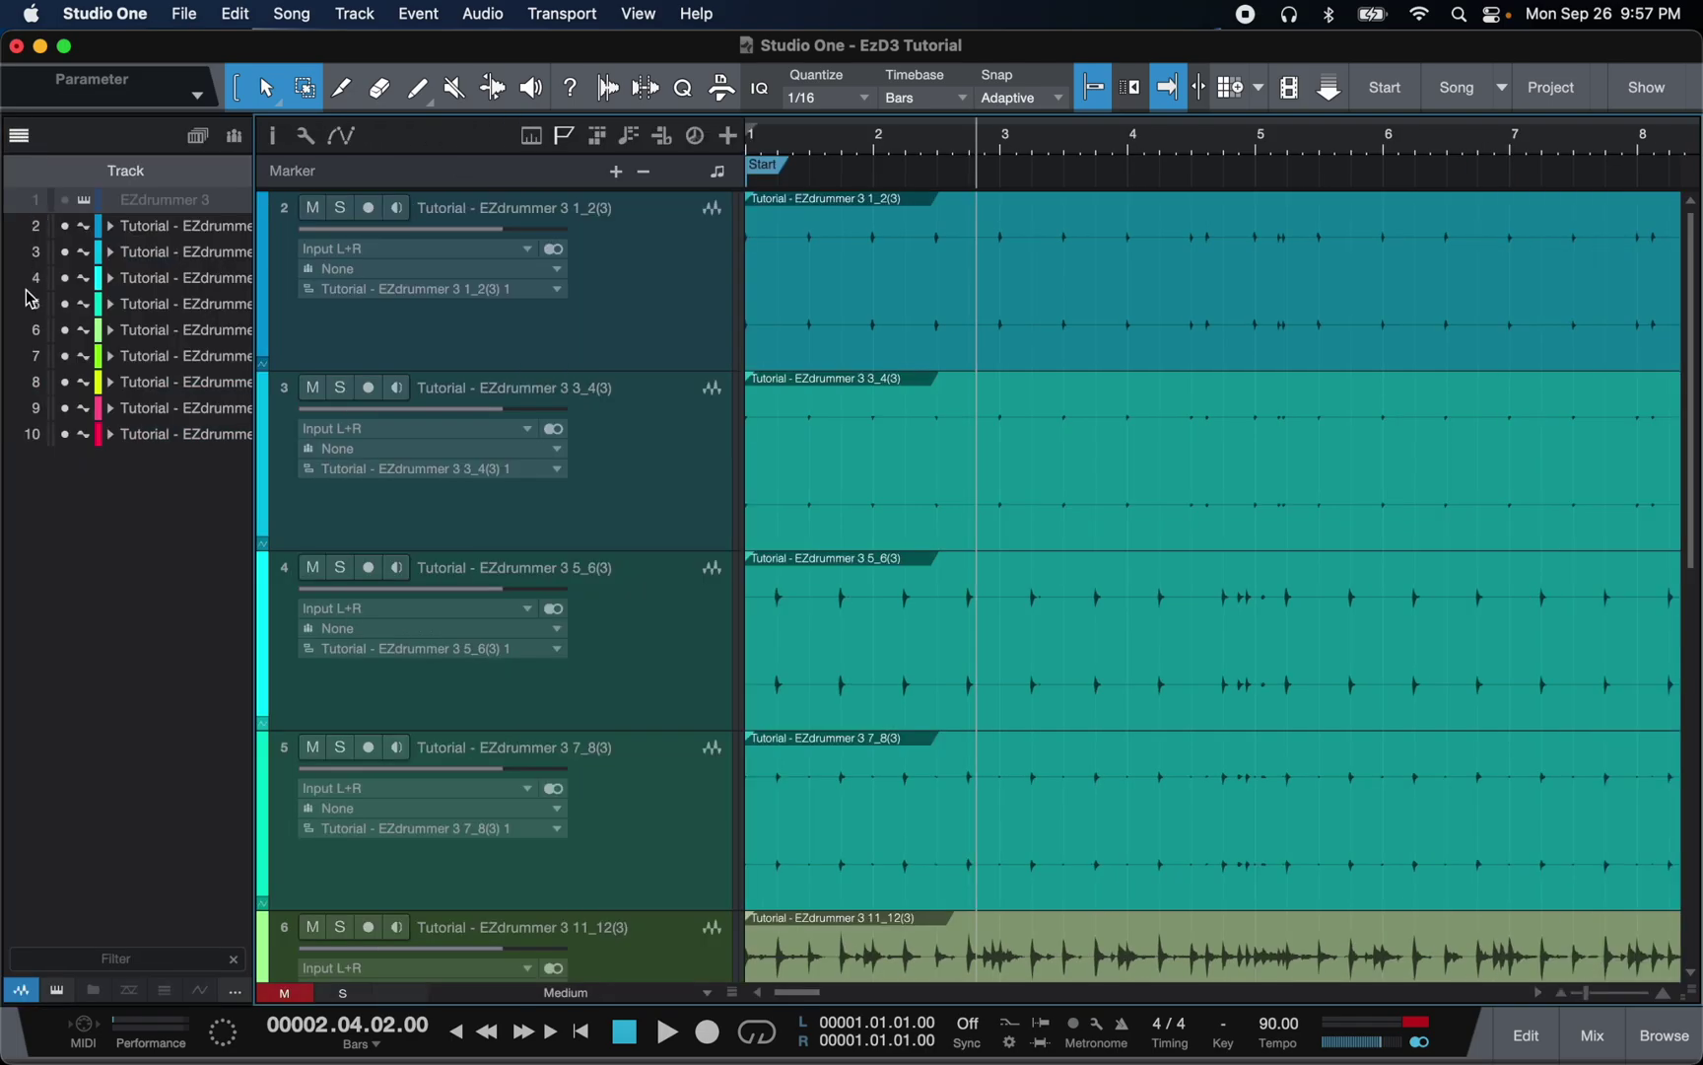
pyautogui.click(65, 201)
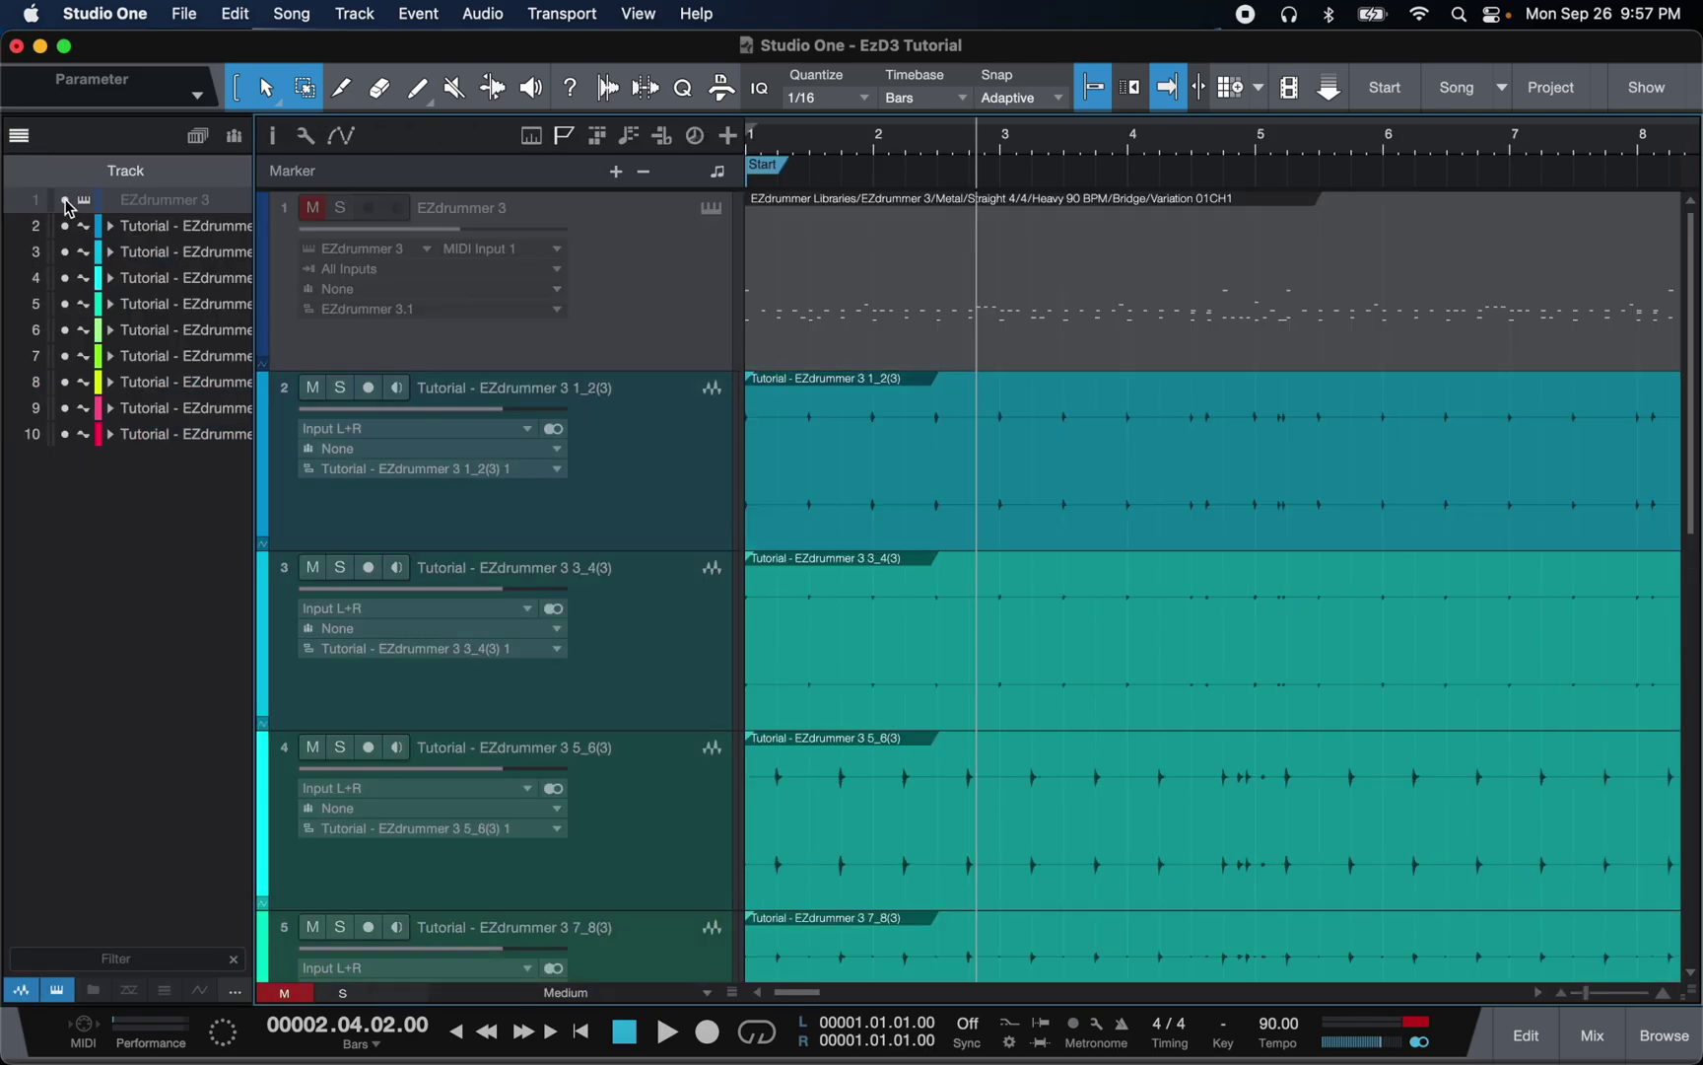
pyautogui.click(65, 201)
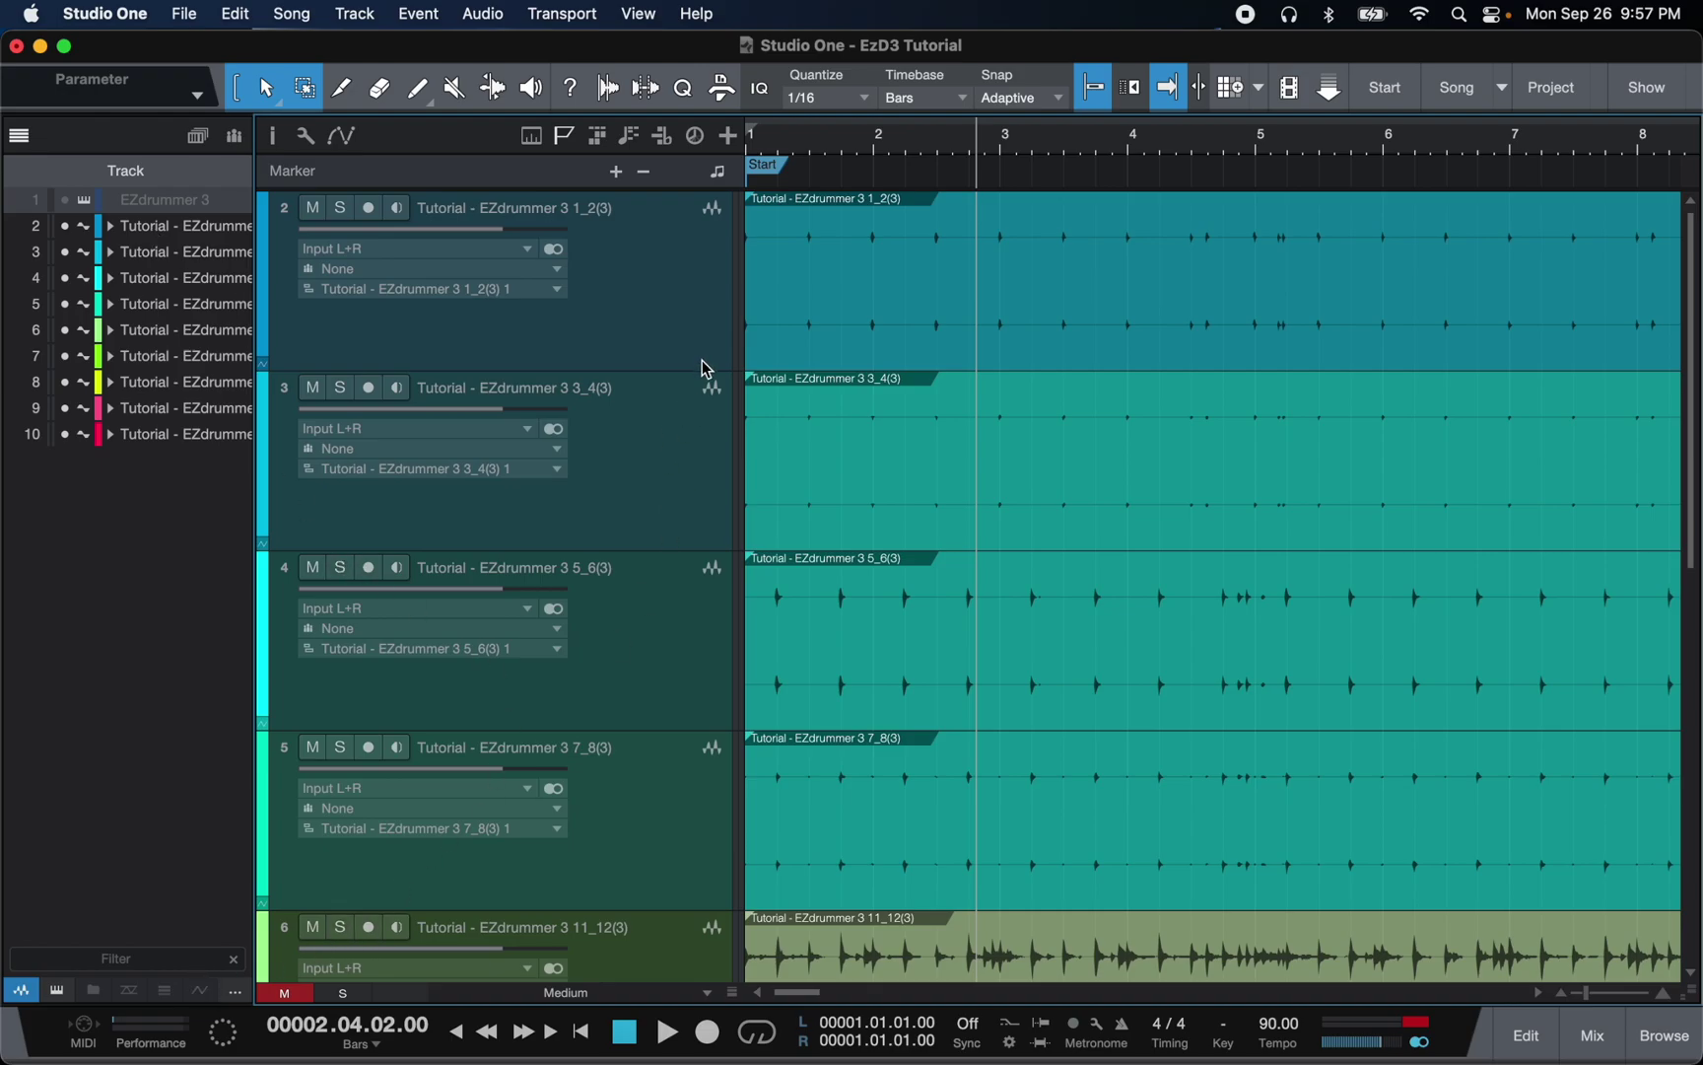
pyautogui.click(19, 136)
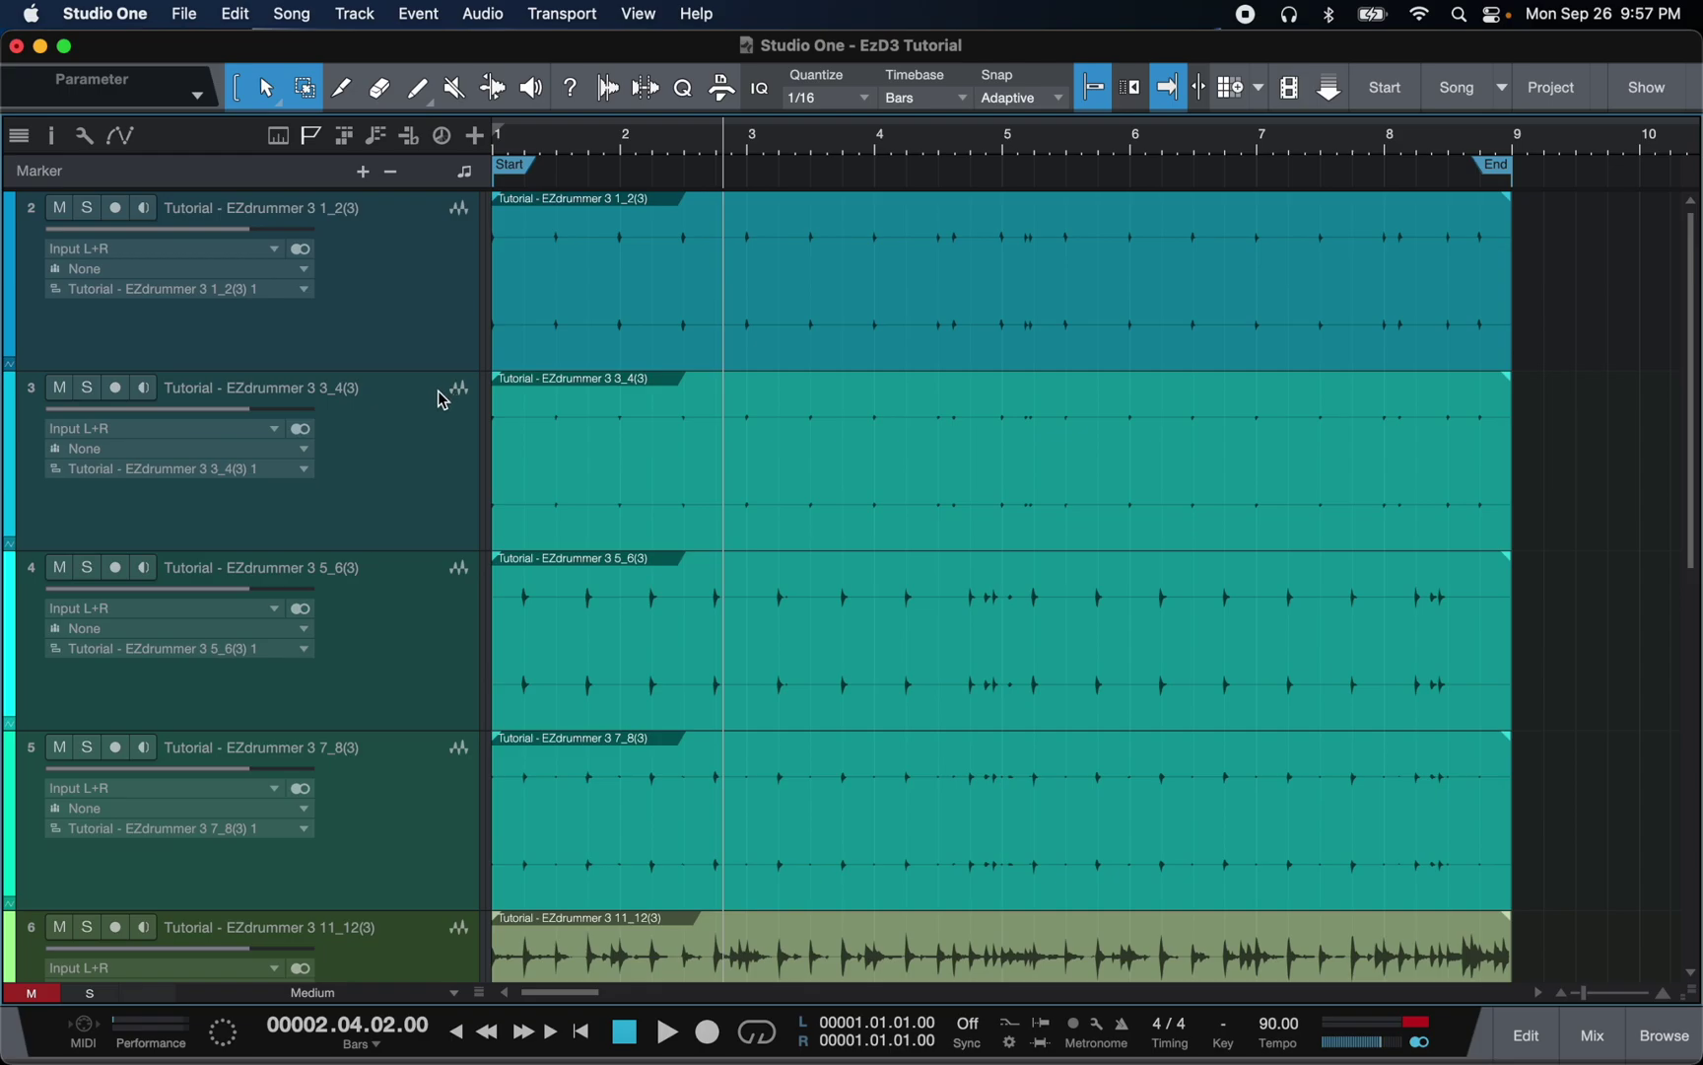
pyautogui.scroll(-10, 439, 395)
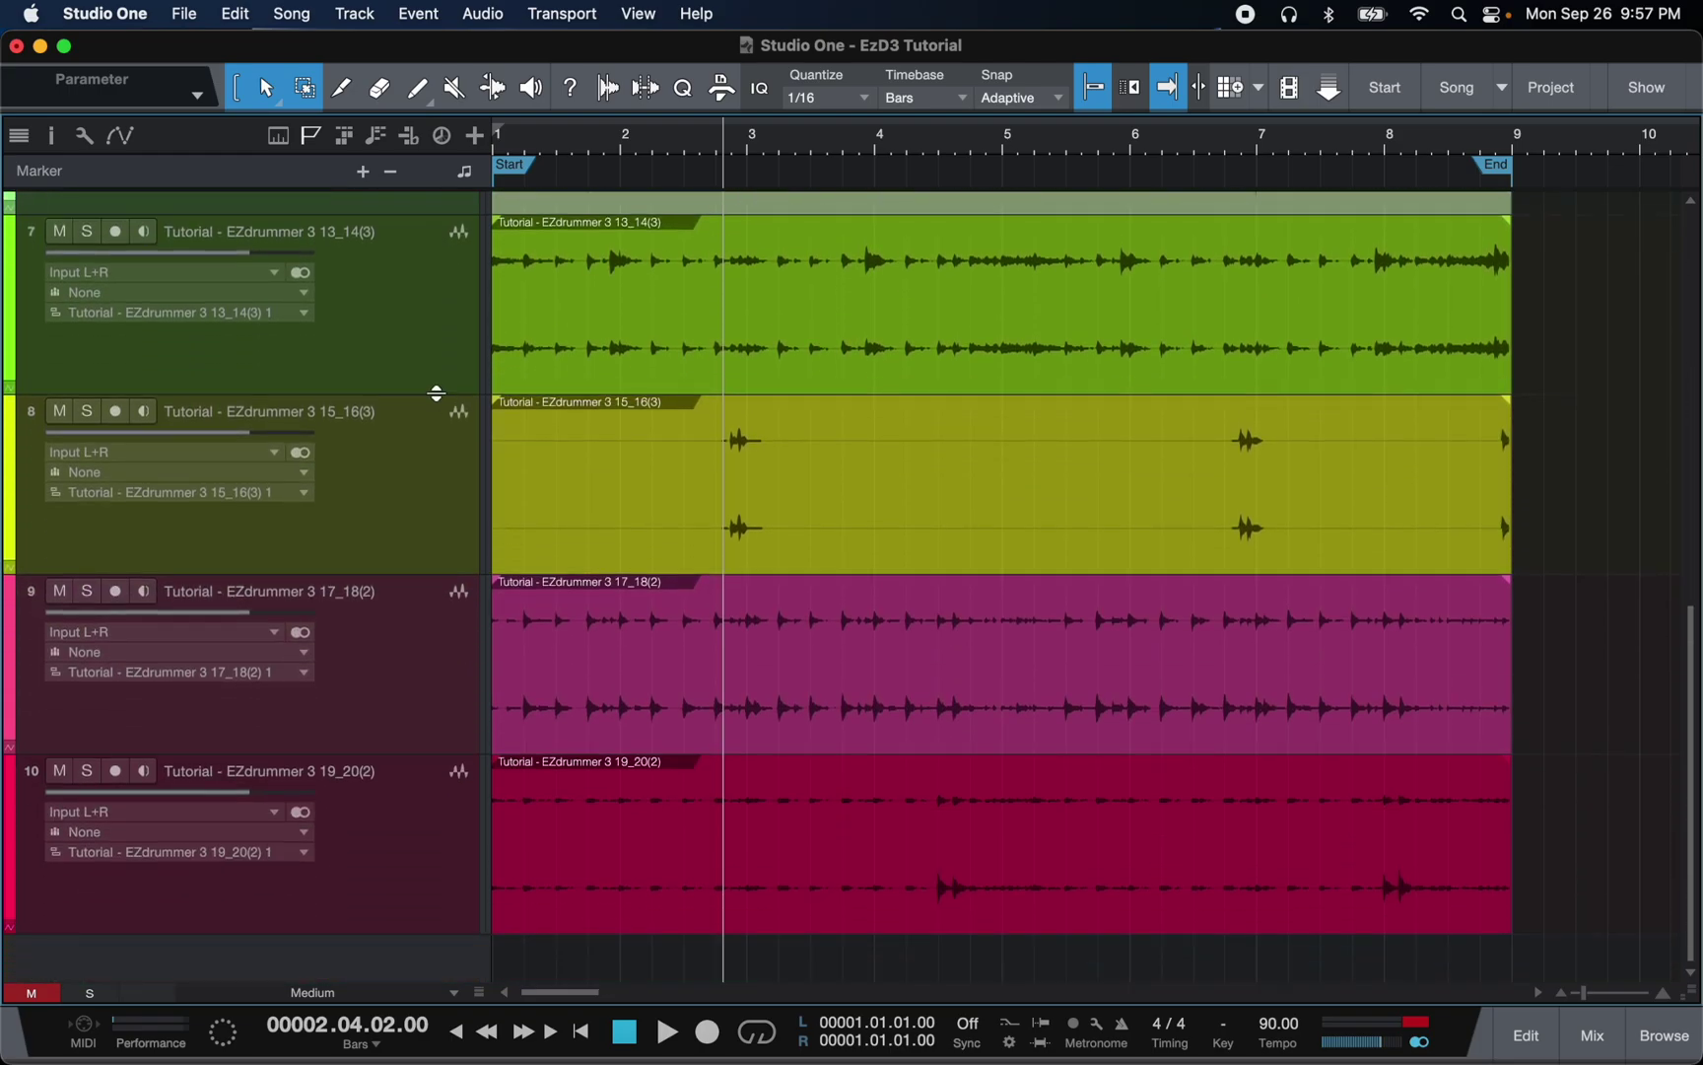